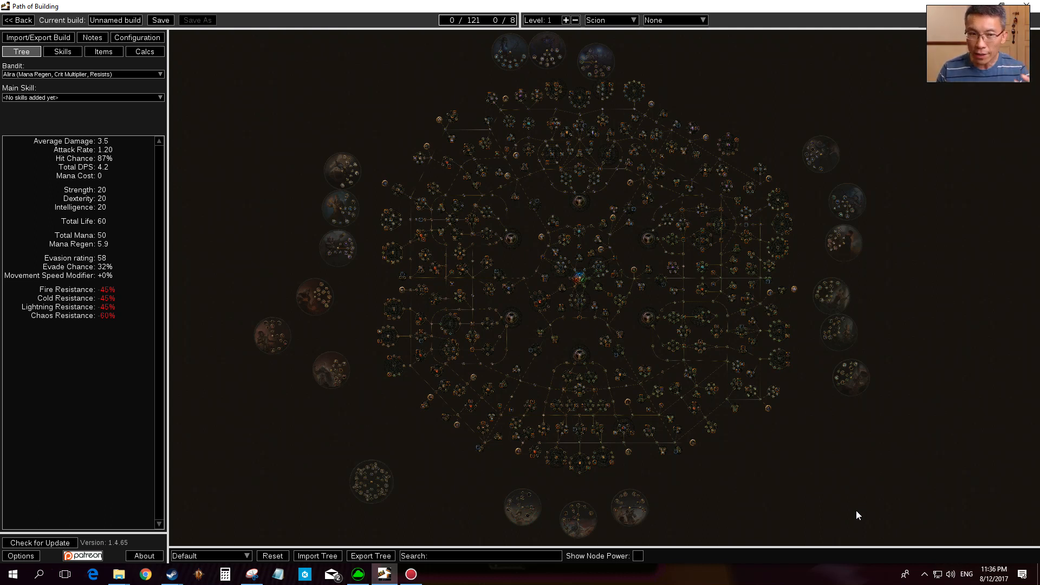
scroll(856, 510, "up", 3)
scroll(623, 360, "up", 2)
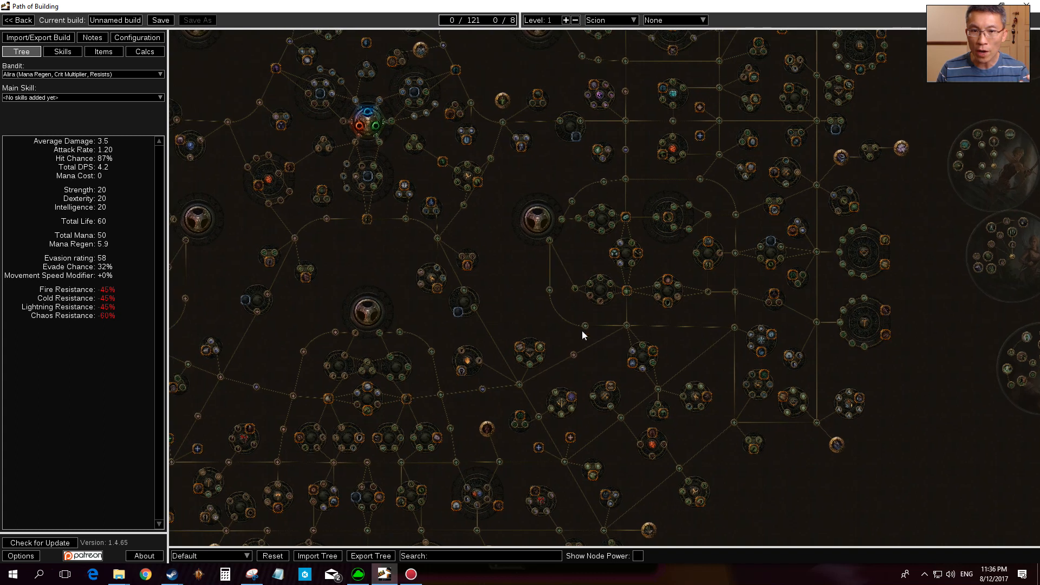
scroll(484, 242, "down", 4)
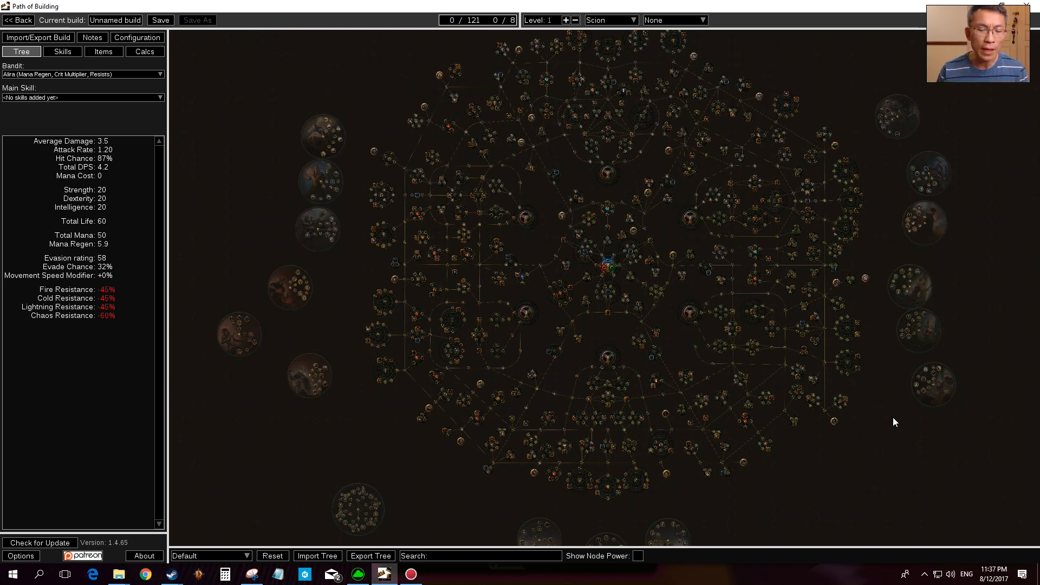
- Set the build's character class to Ranger
left_click(626, 21)
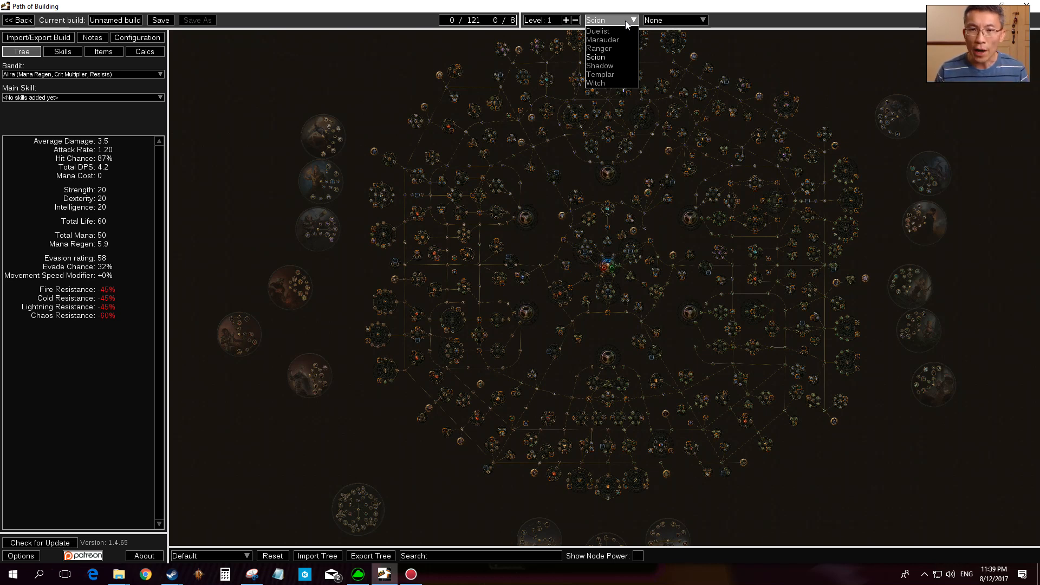
left_click(672, 20)
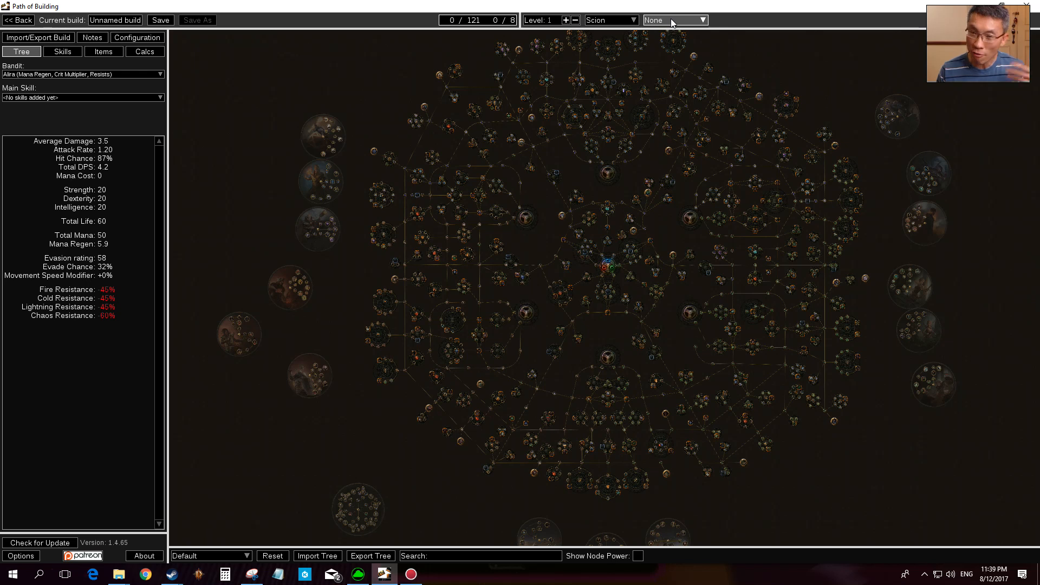
left_click(629, 22)
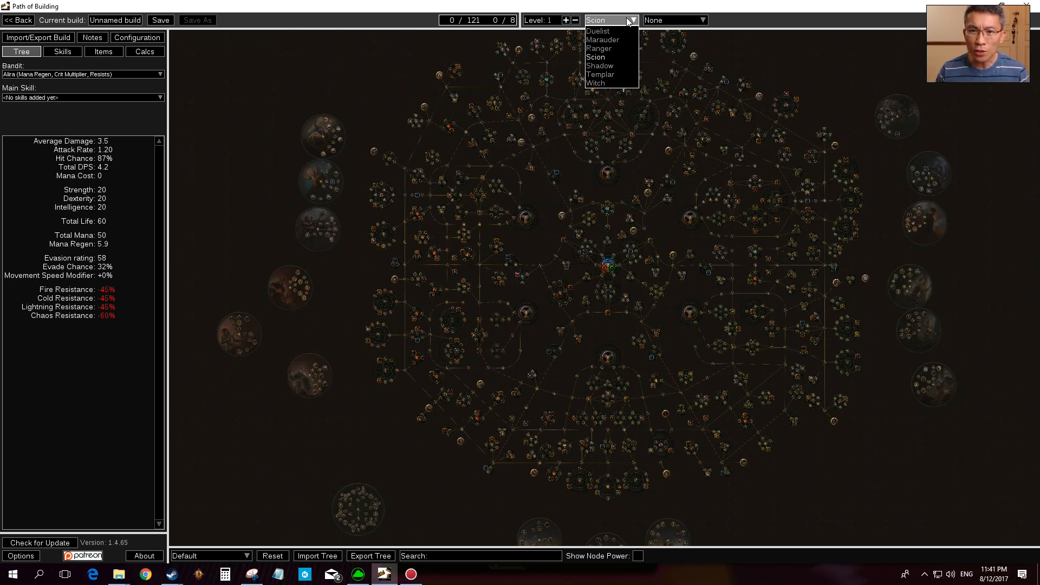
left_click(604, 49)
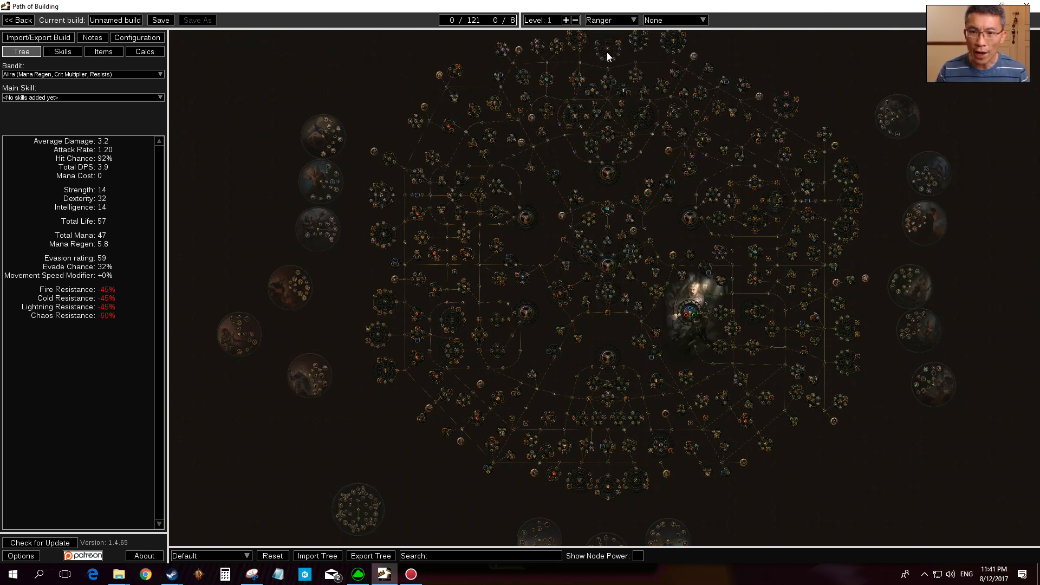
- Review the Ranger's three ascendancy circles and set the ascendancy class to Pathfinder
scroll(732, 289, "up", 4)
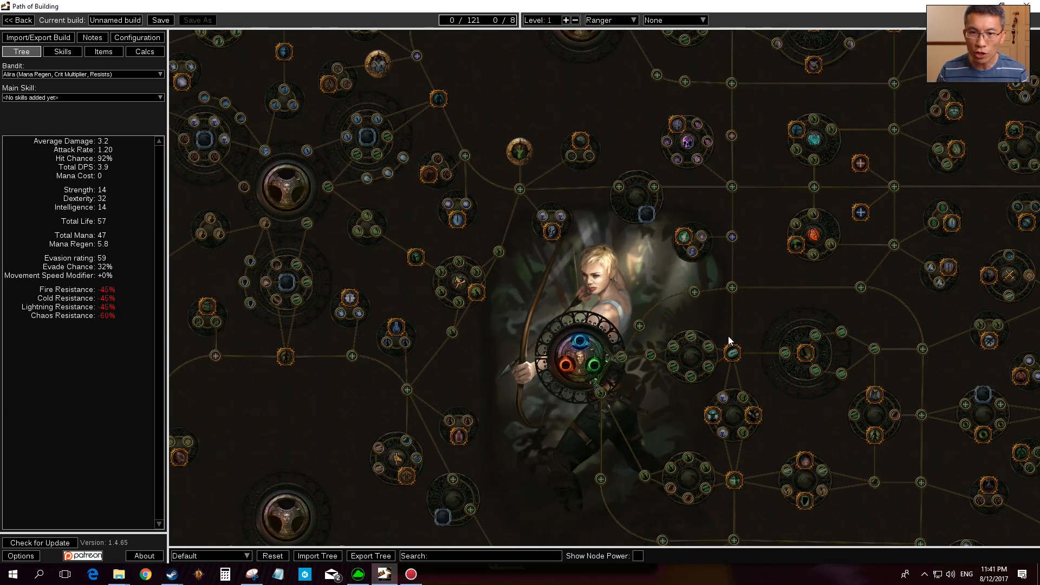
left_click_drag(782, 307, 516, 304)
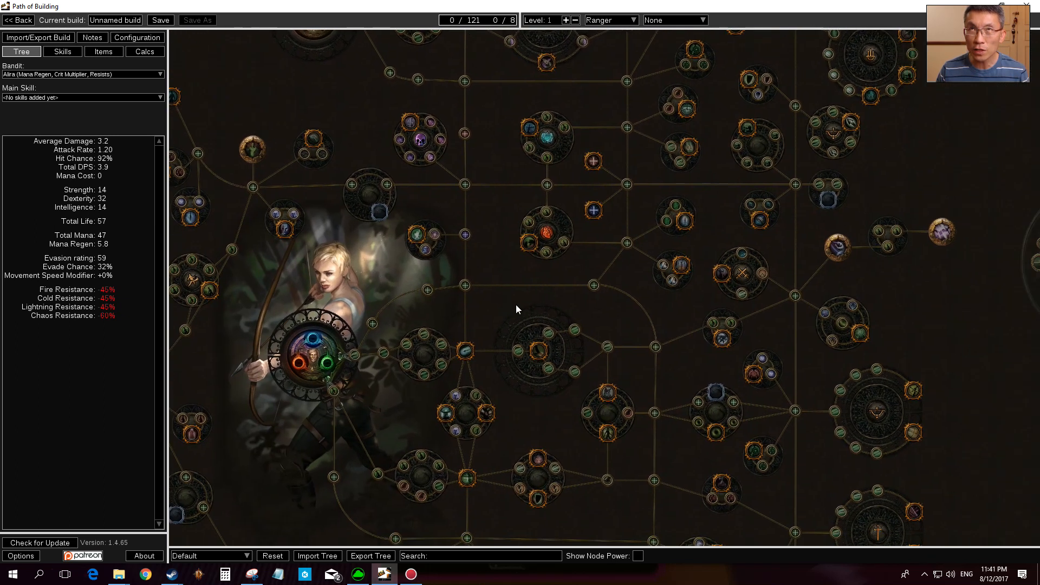
left_click_drag(903, 337, 626, 320)
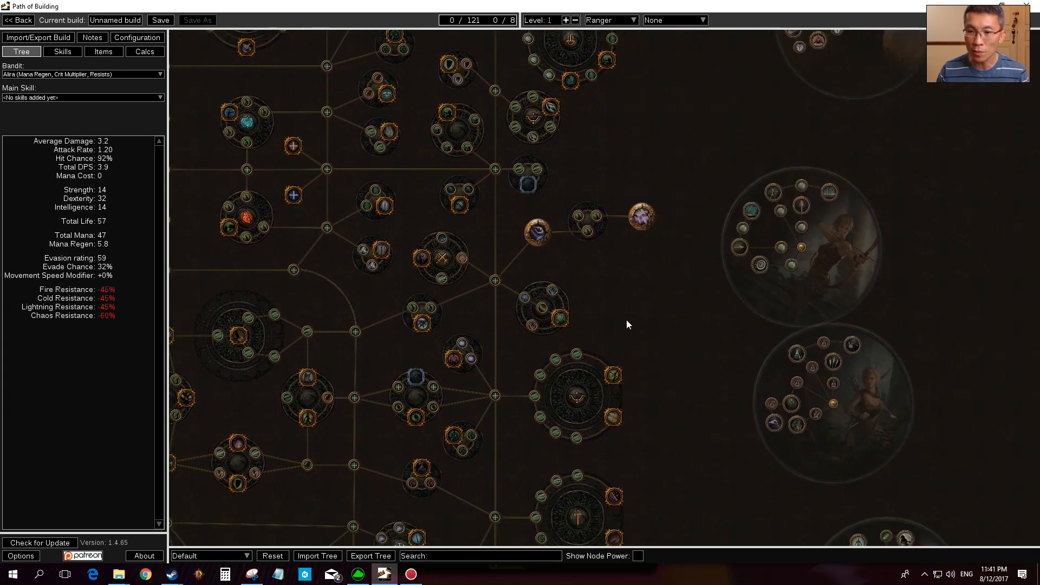
left_click_drag(946, 360, 802, 230)
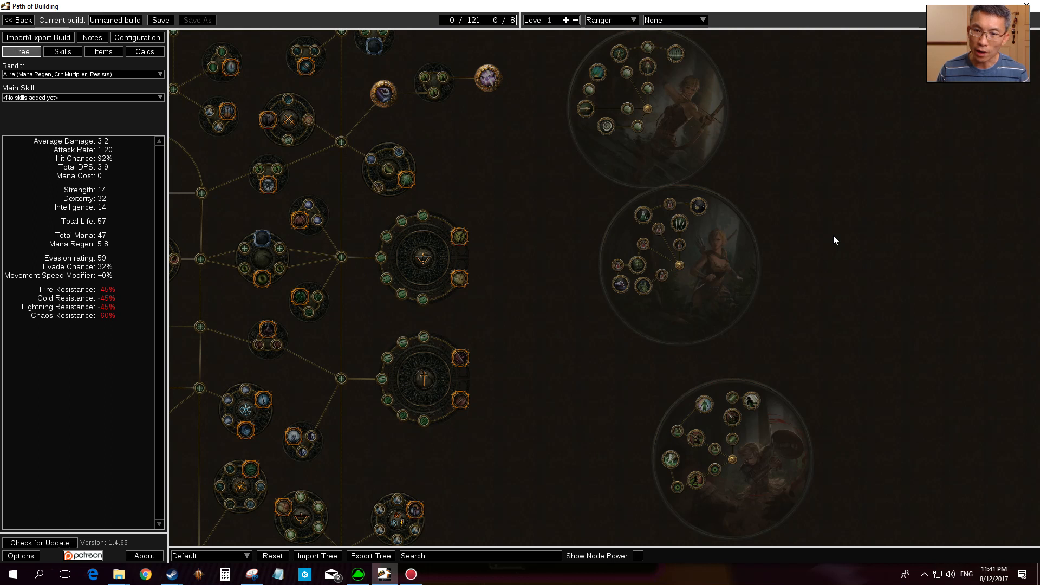
left_click_drag(833, 205, 833, 220)
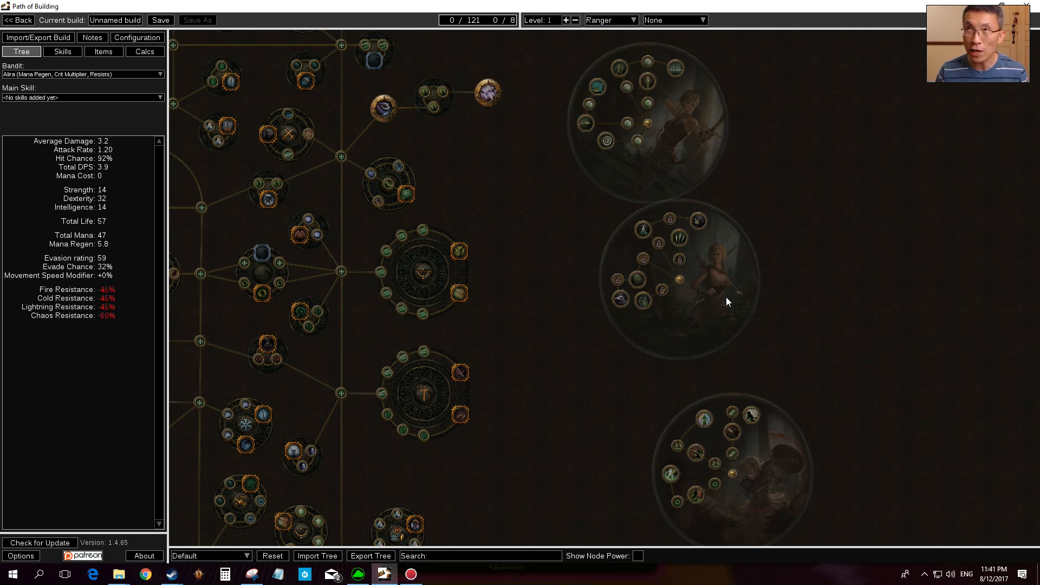
left_click_drag(851, 410, 843, 344)
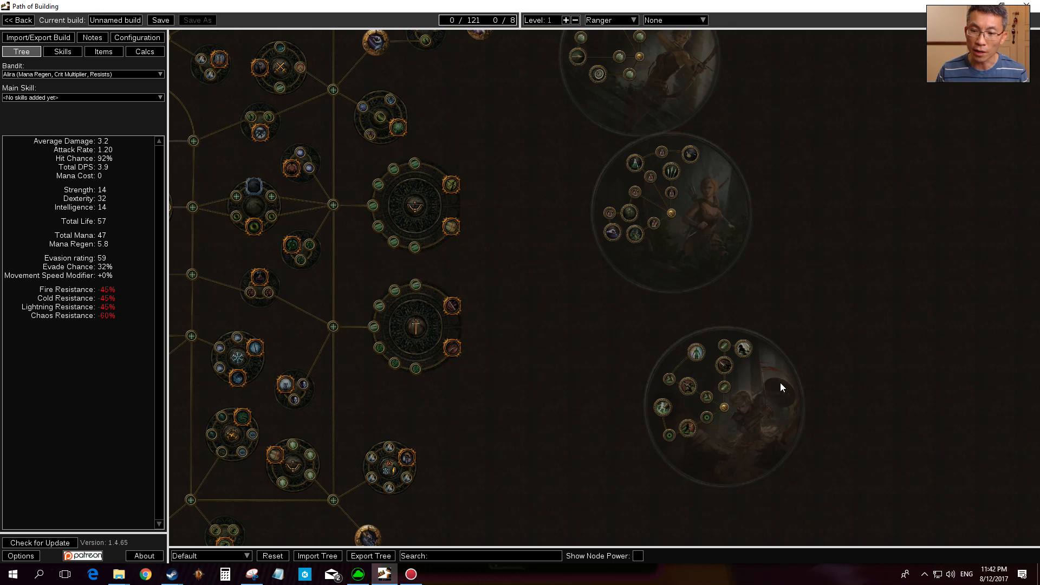
left_click_drag(856, 358, 863, 391)
left_click_drag(851, 329, 867, 372)
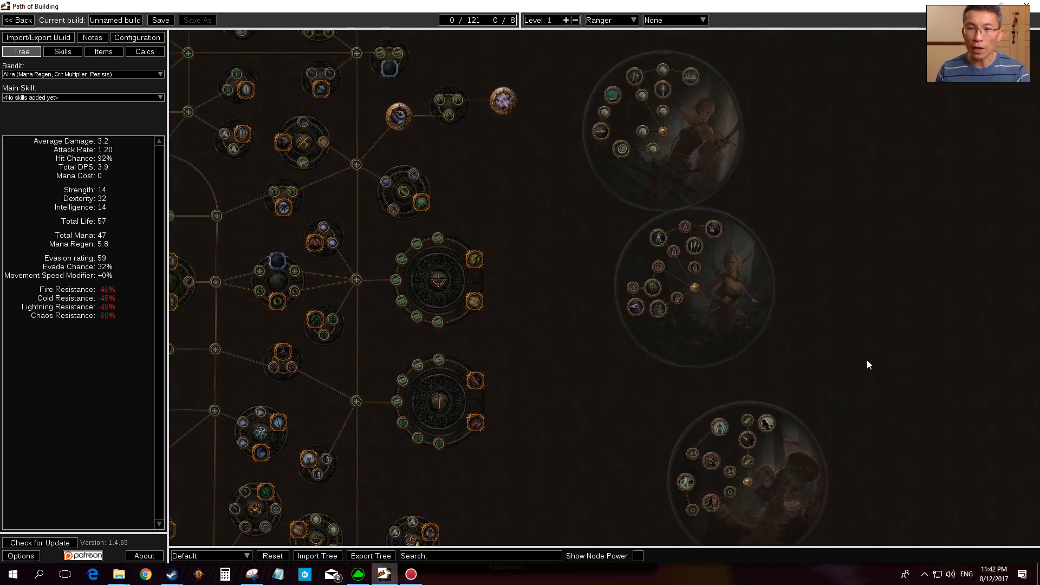
left_click(699, 23)
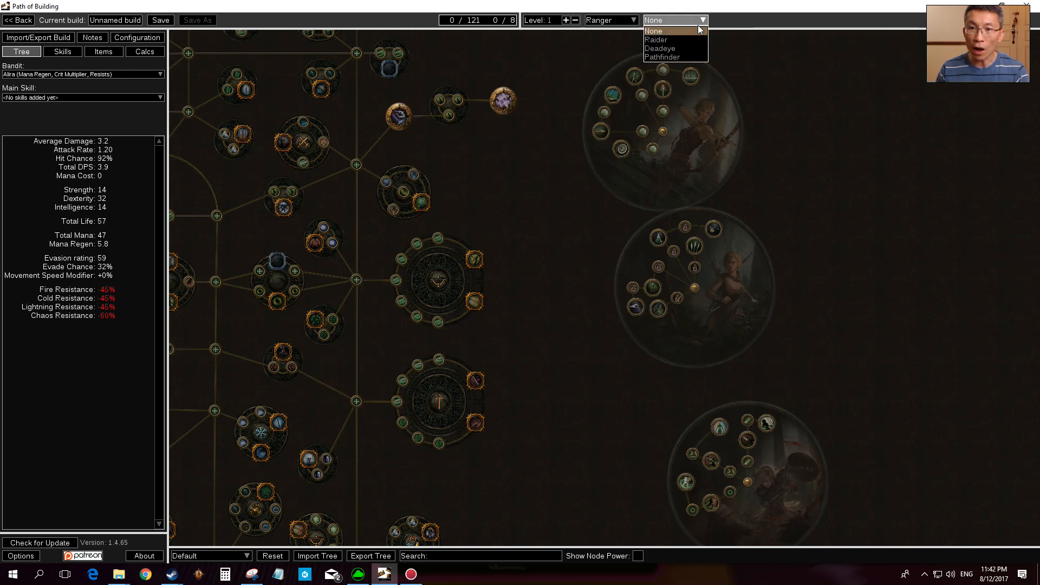
left_click(667, 58)
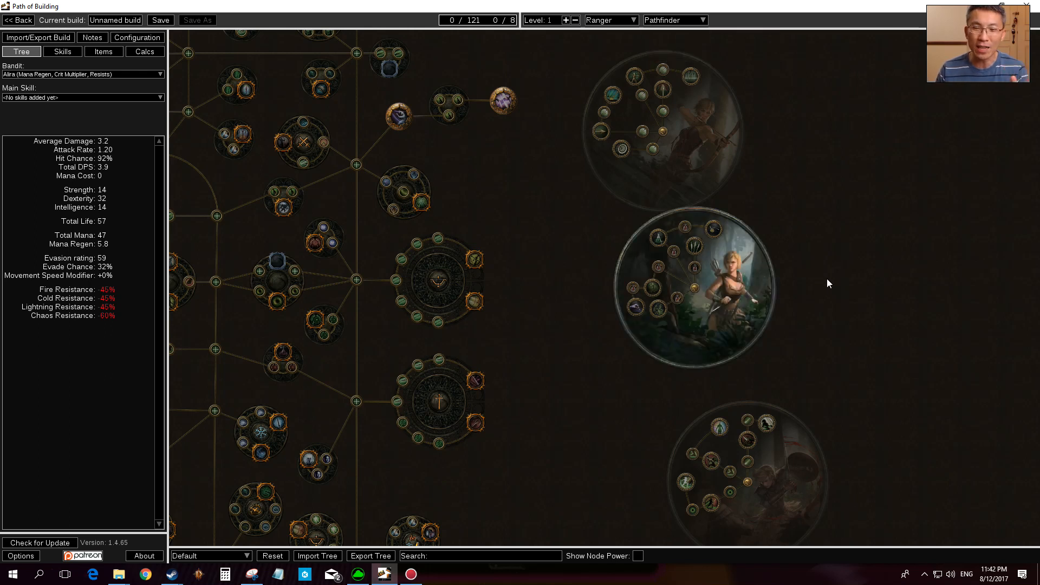
- Allocate Nature's Adrenaline and Nature's Boon in the Pathfinder ascendancy tree, including the small nodes leading to them
scroll(828, 288, "up", 5)
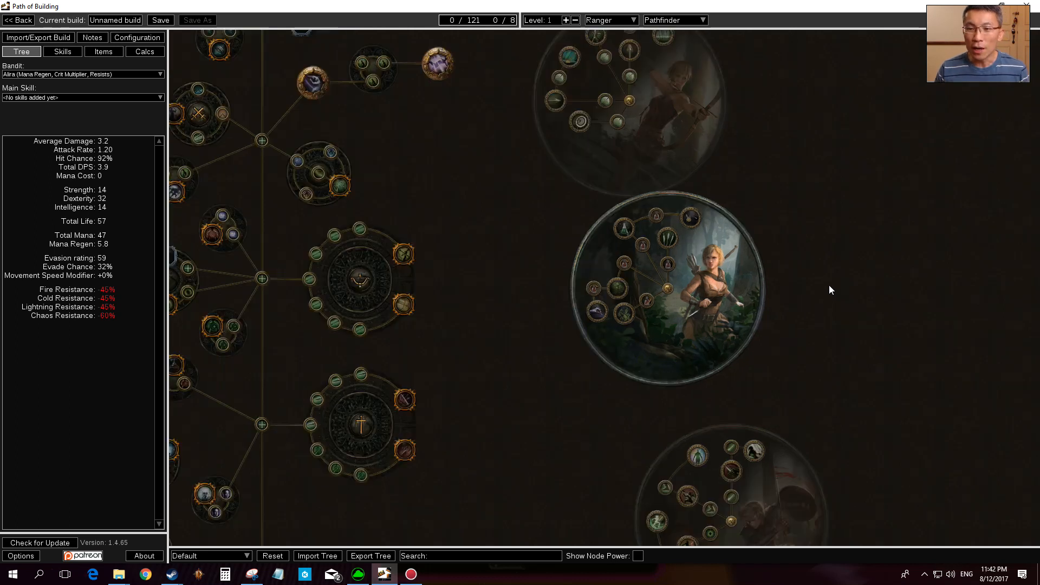
scroll(820, 298, "up", 3)
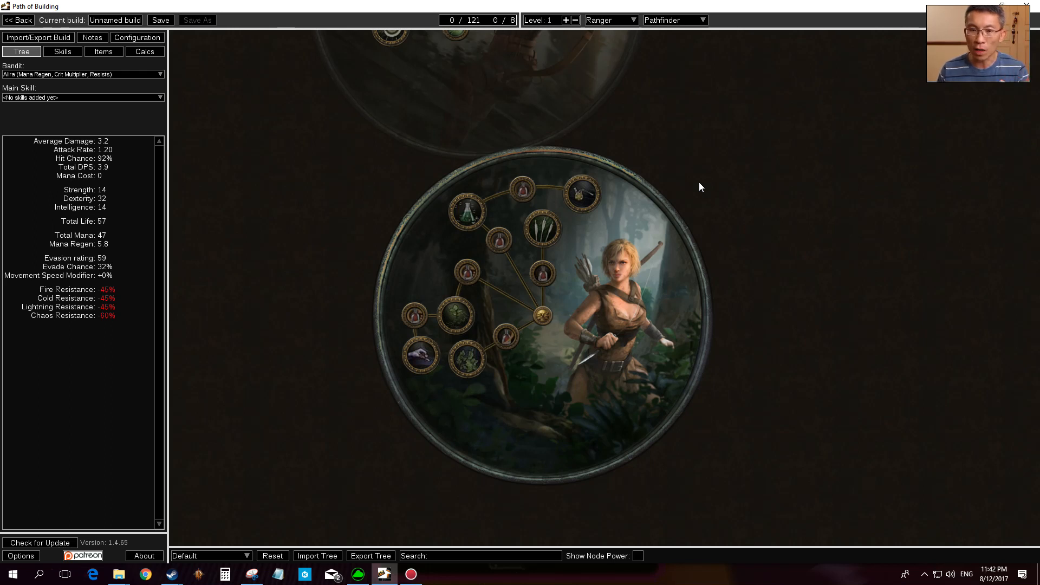
mouse_move(449, 325)
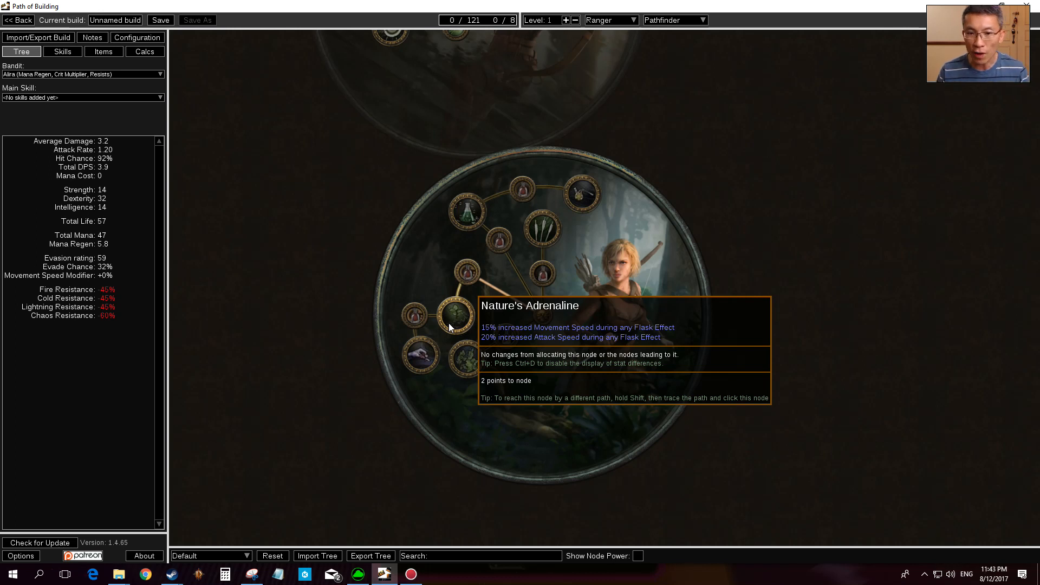
left_click(448, 323)
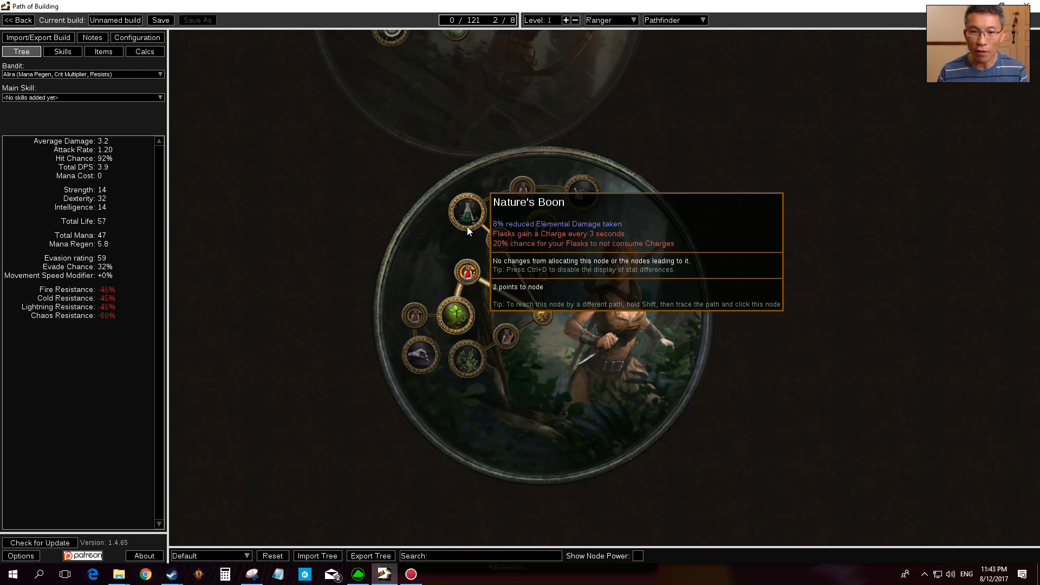
left_click(467, 226)
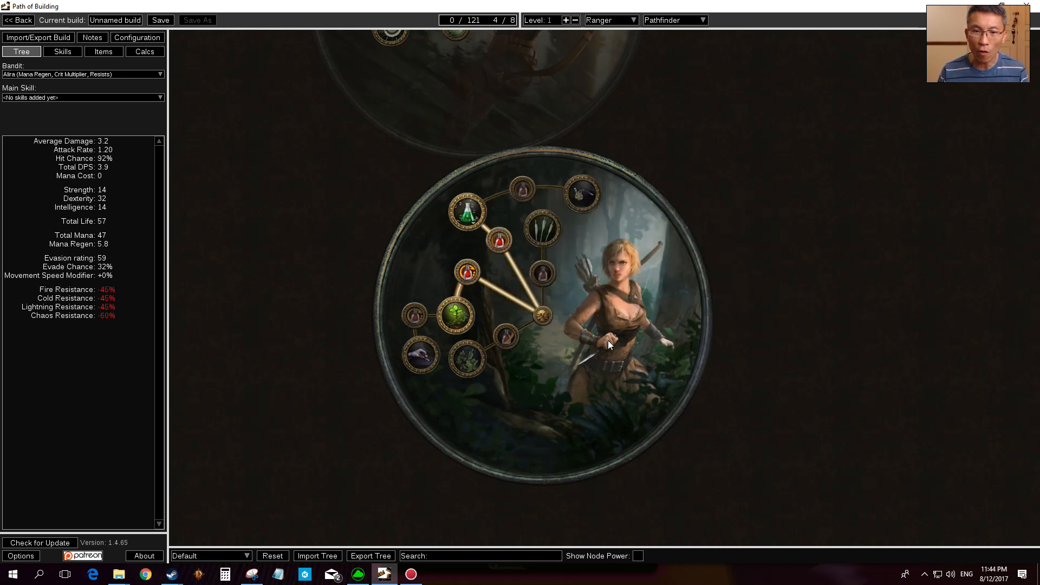
- Allocate Veteran Bowyer and the notable at the end of the path beyond Nature's Boon, using the remaining ascendancy points
mouse_move(553, 242)
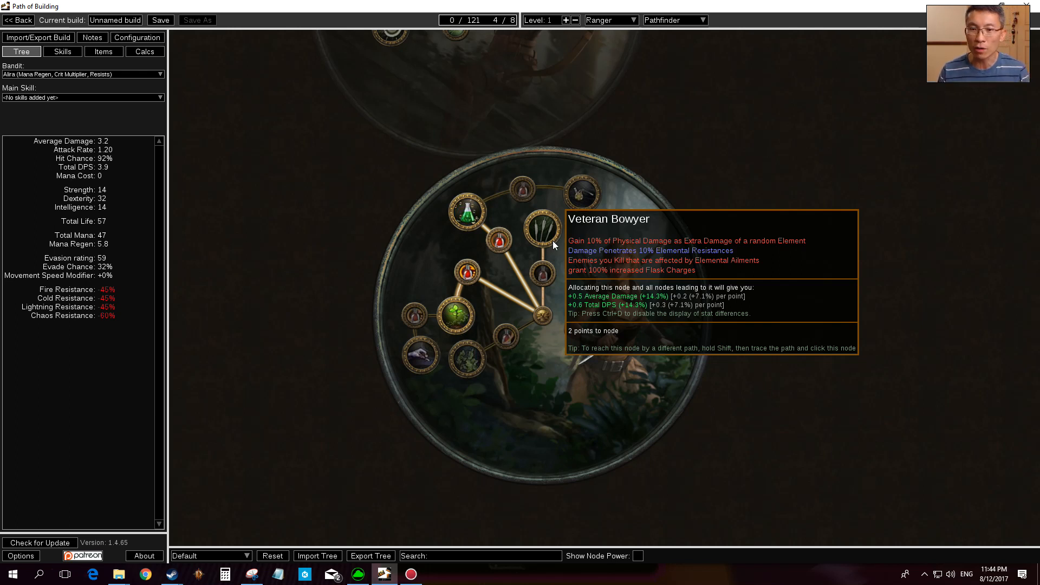
left_click(552, 241)
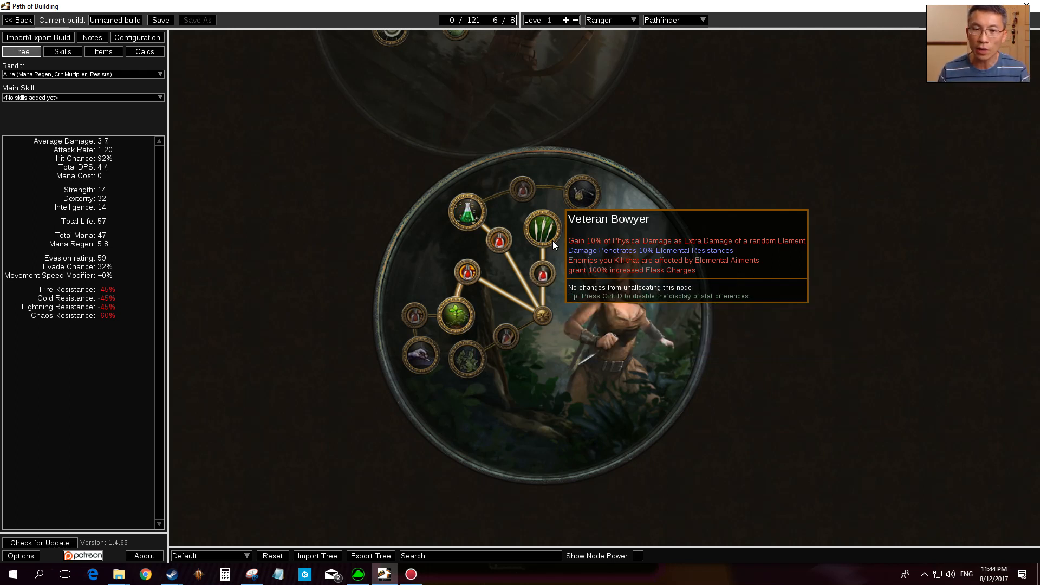
left_click(578, 202)
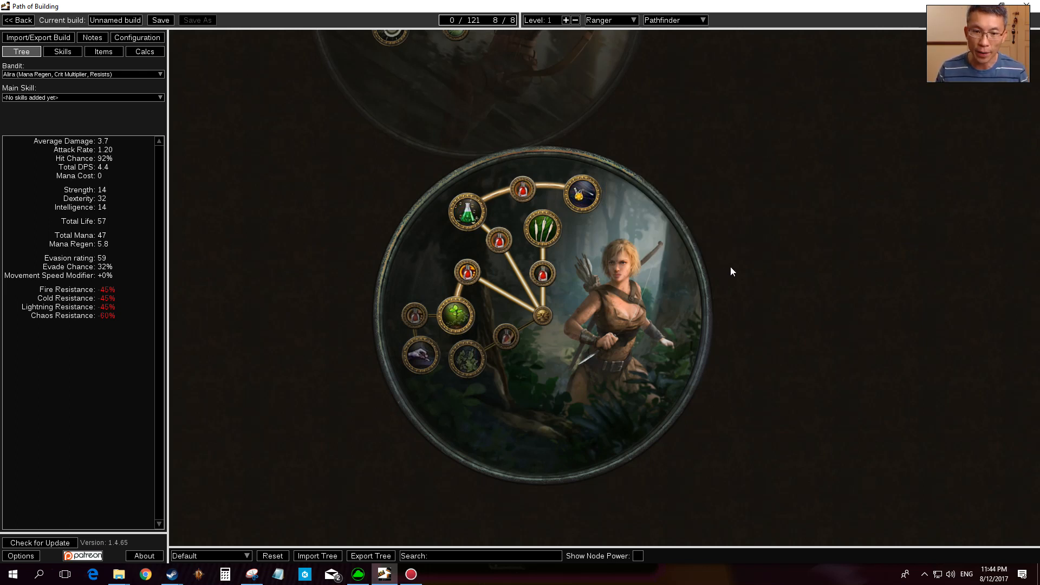
- Examine the main passive tree around the Ranger's starting point, including the surrounding clusters and routes
scroll(730, 266, "down", 4)
left_click_drag(578, 349, 916, 377)
left_click_drag(622, 304, 777, 281)
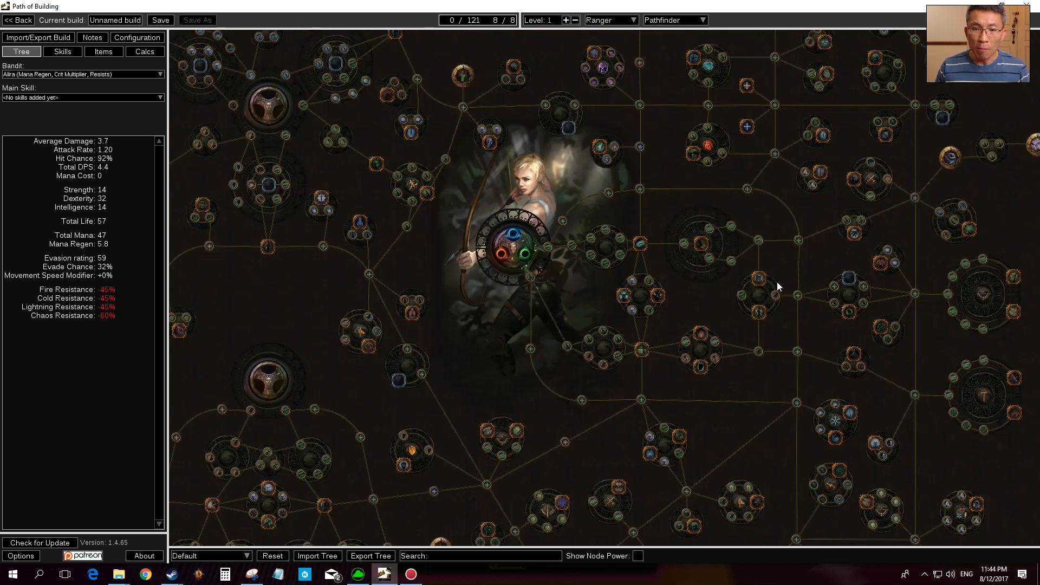
scroll(751, 309, "down", 4)
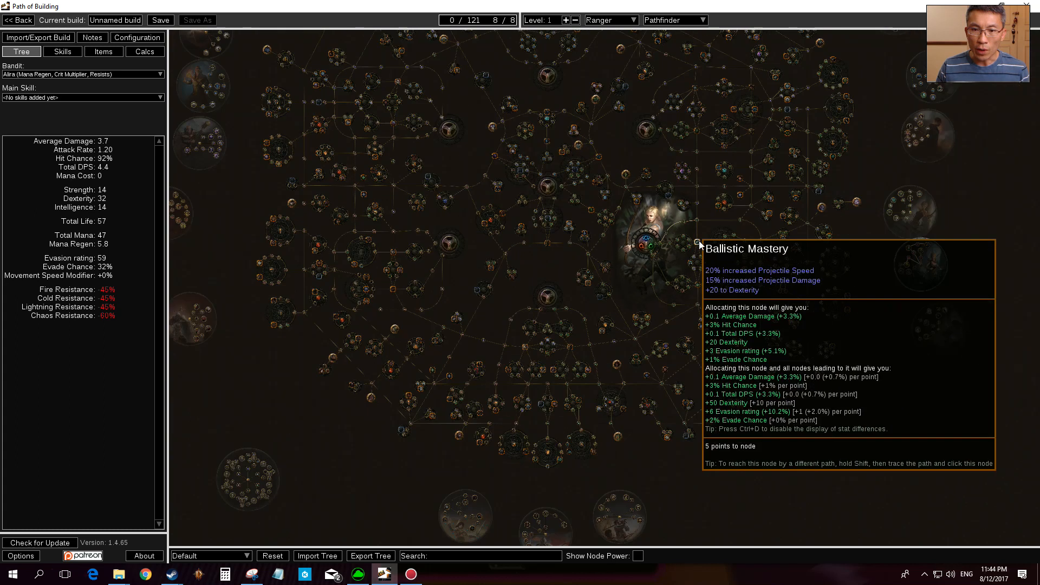
scroll(761, 325, "down", 2)
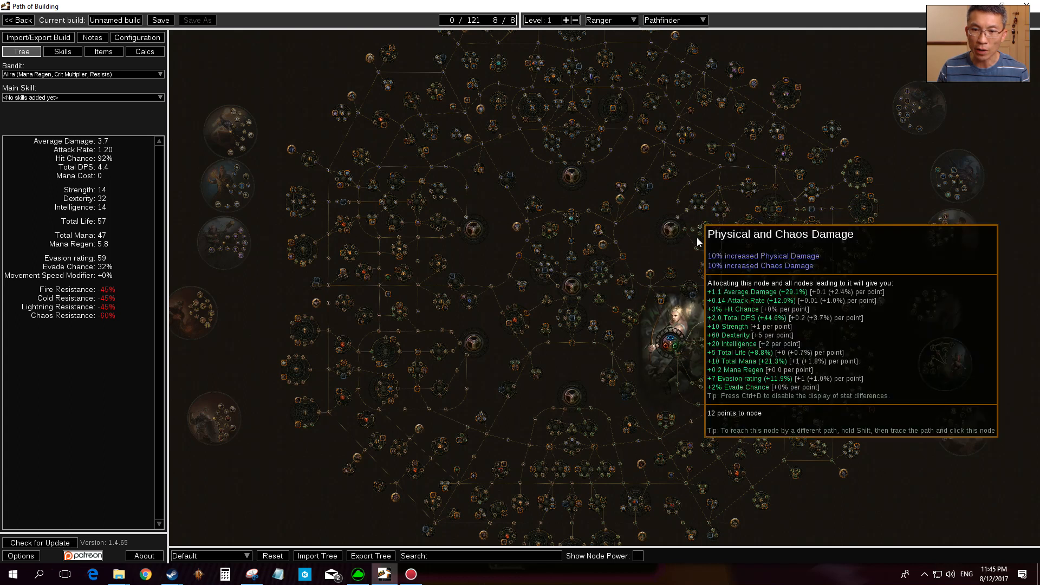
scroll(719, 330, "up", 3)
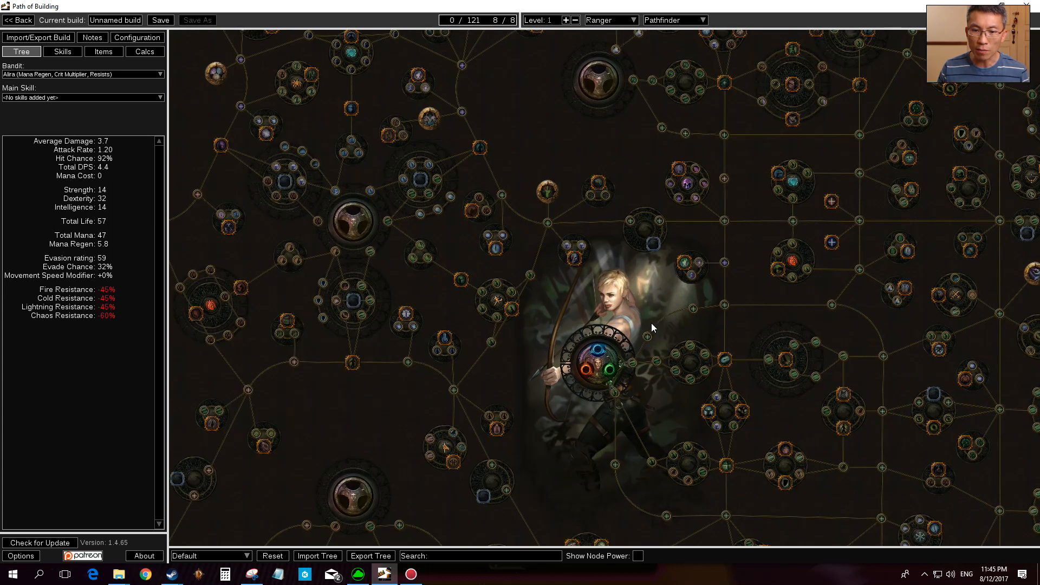
left_click_drag(651, 323, 607, 265)
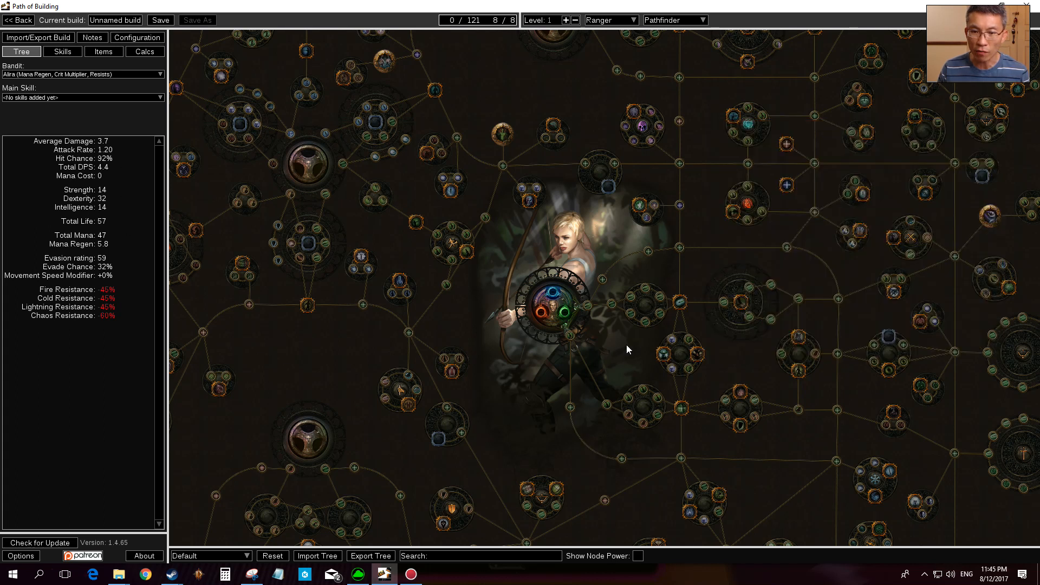
left_click_drag(626, 344, 547, 310)
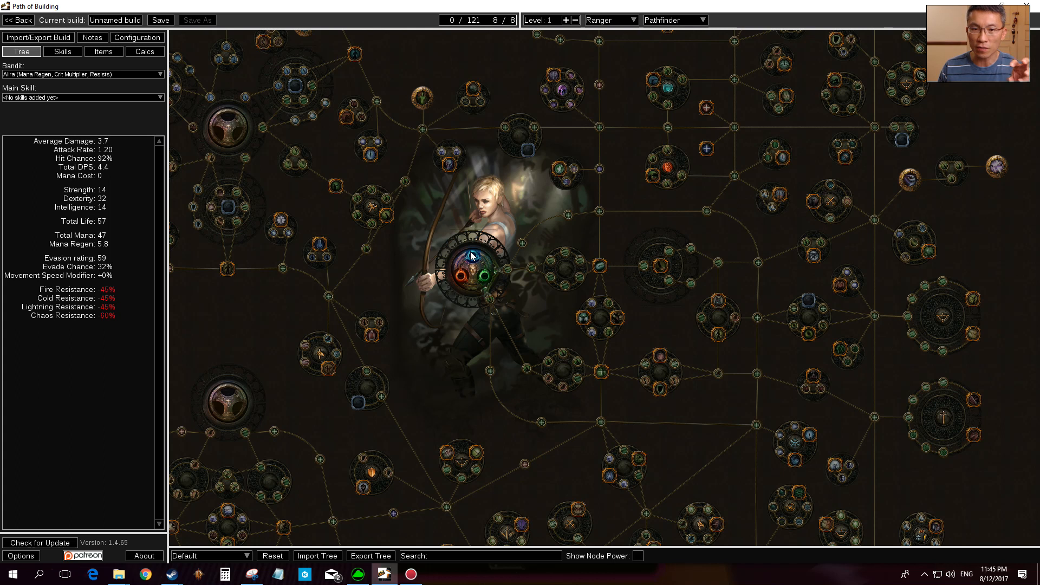
left_click_drag(529, 308, 542, 333)
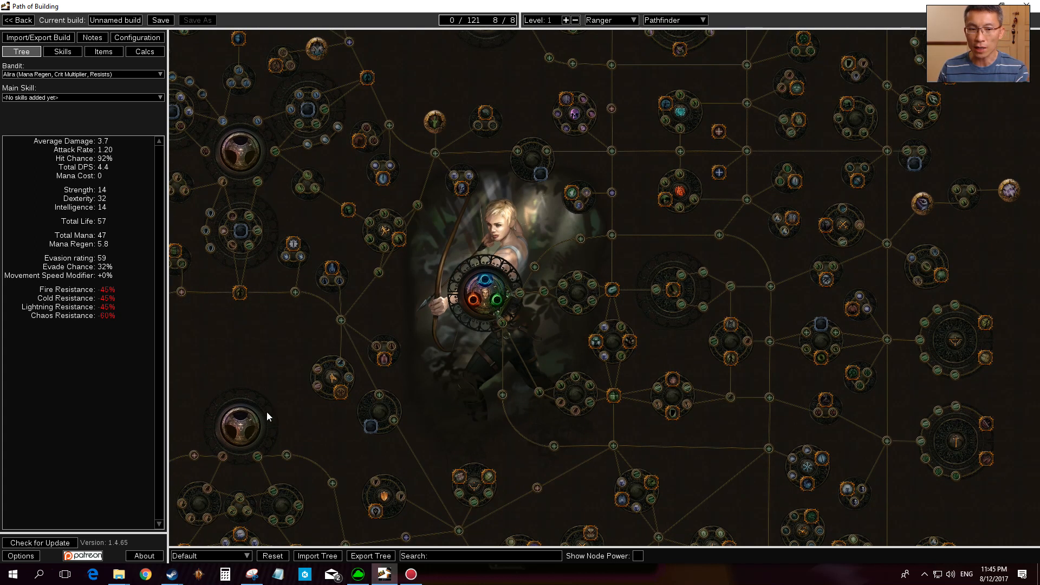
left_click_drag(311, 525, 415, 346)
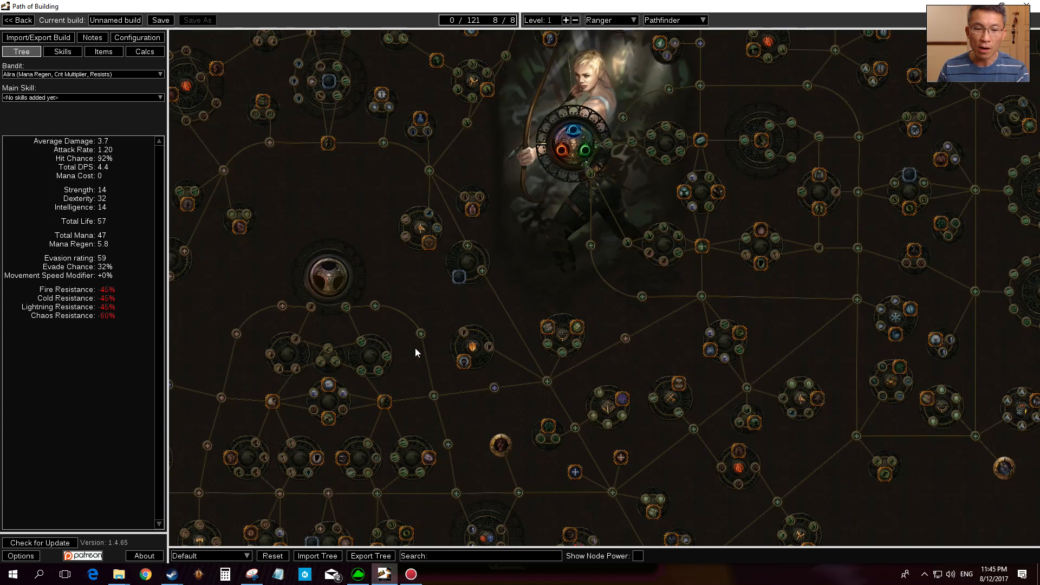
left_click_drag(459, 290, 383, 401)
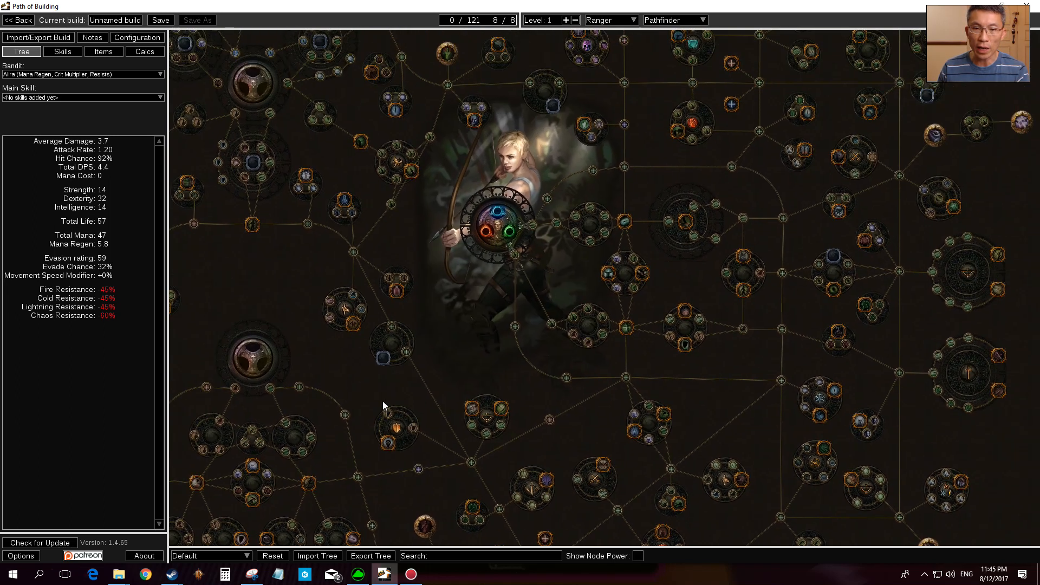
left_click_drag(446, 340, 425, 393)
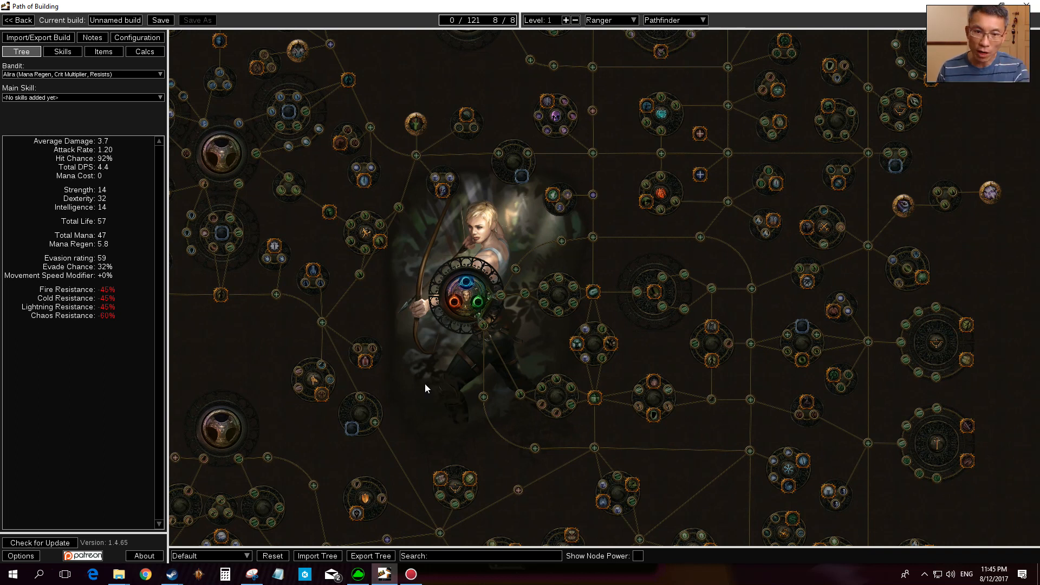
scroll(429, 386, "down", 2)
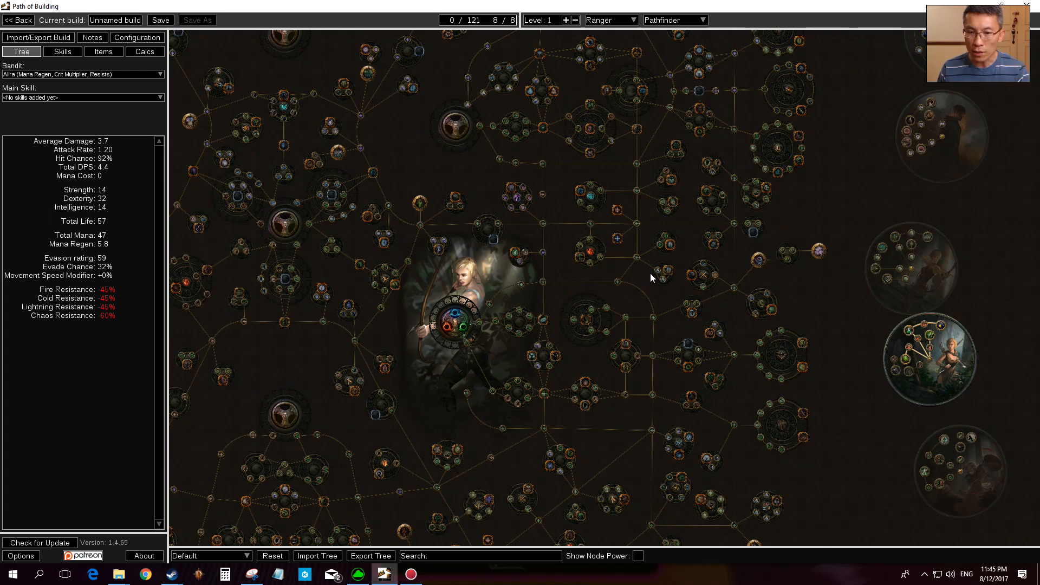
scroll(589, 366, "up", 2)
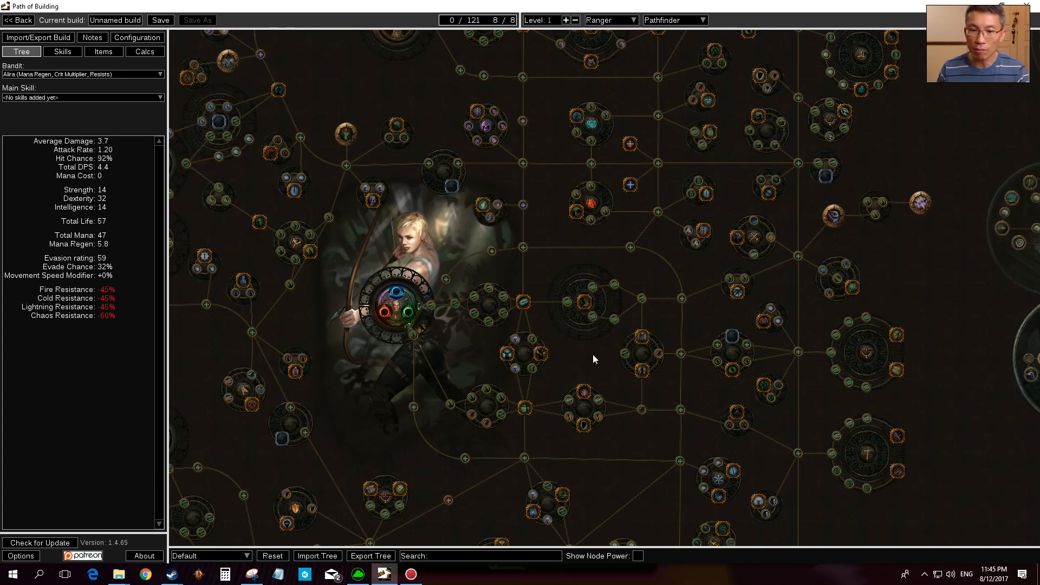
- Examine the bonuses and point costs of Phase Acrobatics, Finesse, Heart of Oak and Primal Spirit in the Ranger's area
mouse_move(524, 410)
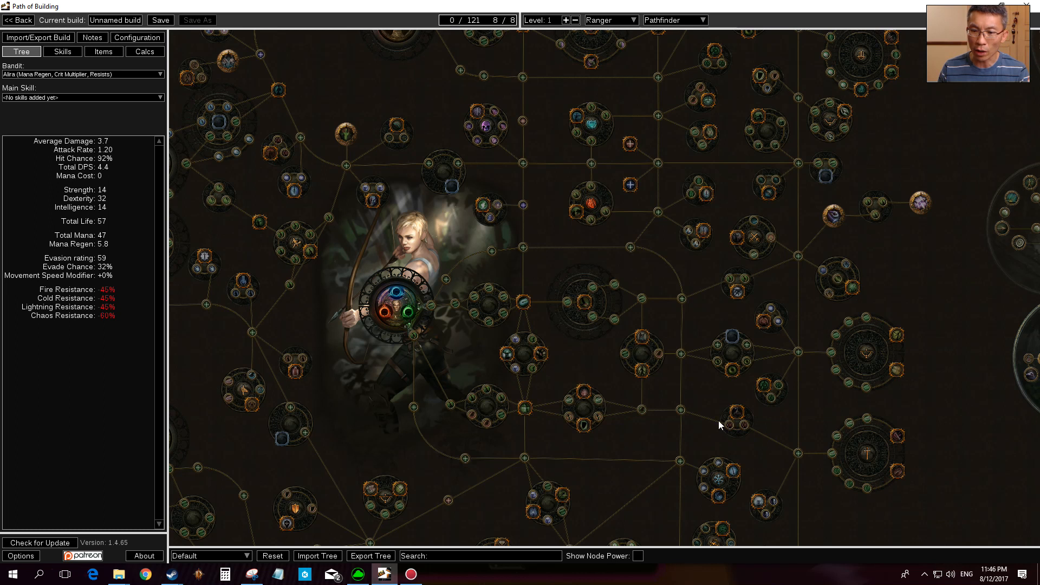
mouse_move(928, 200)
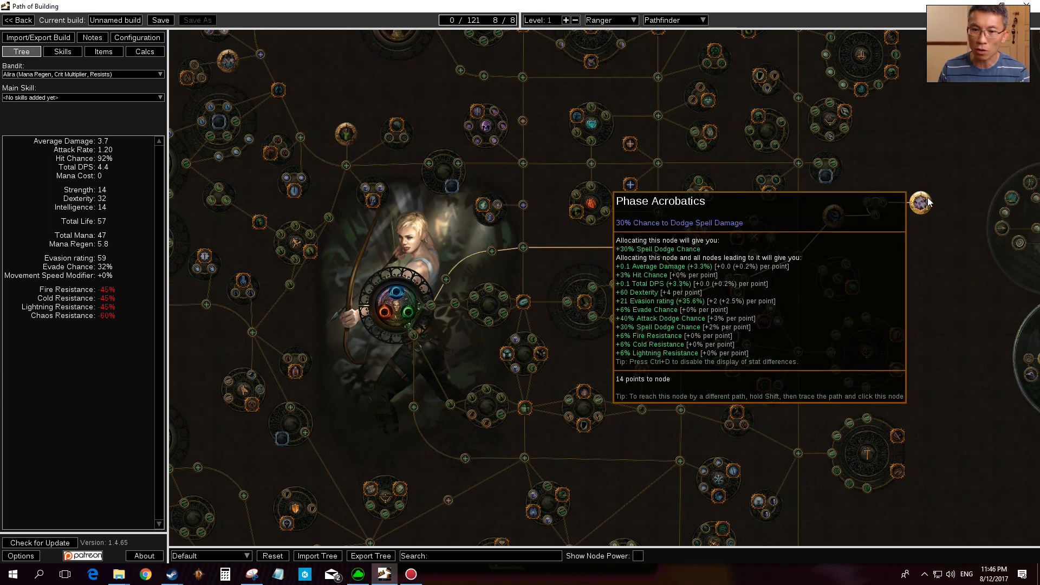
mouse_move(542, 354)
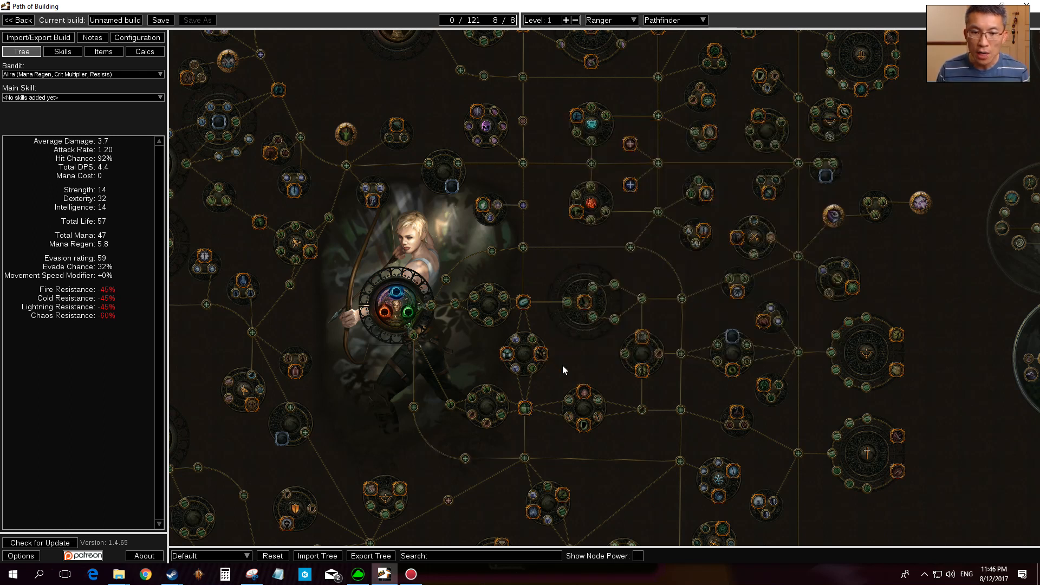
scroll(535, 394, "up", 5)
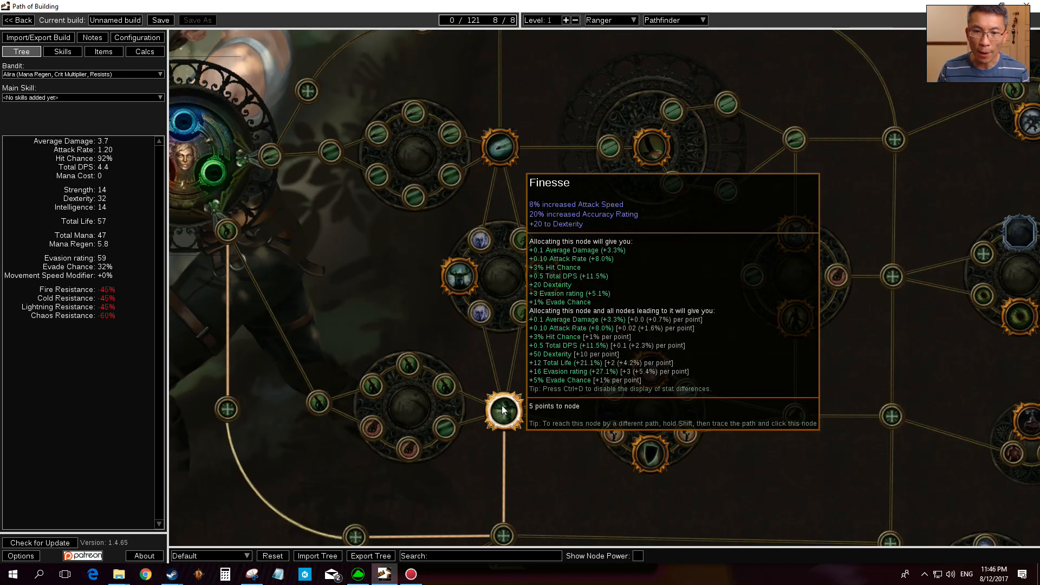
mouse_move(560, 279)
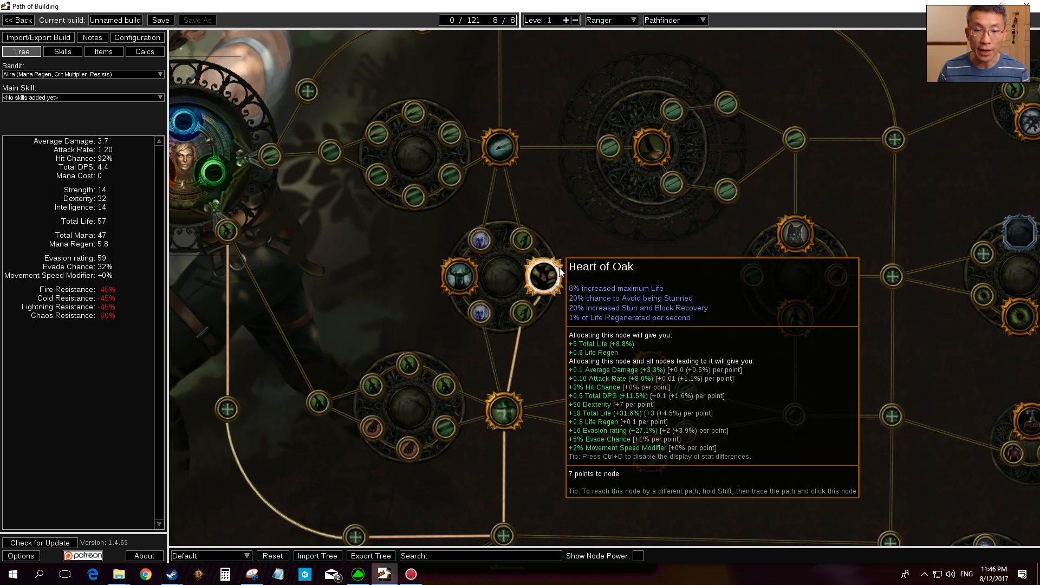
mouse_move(456, 278)
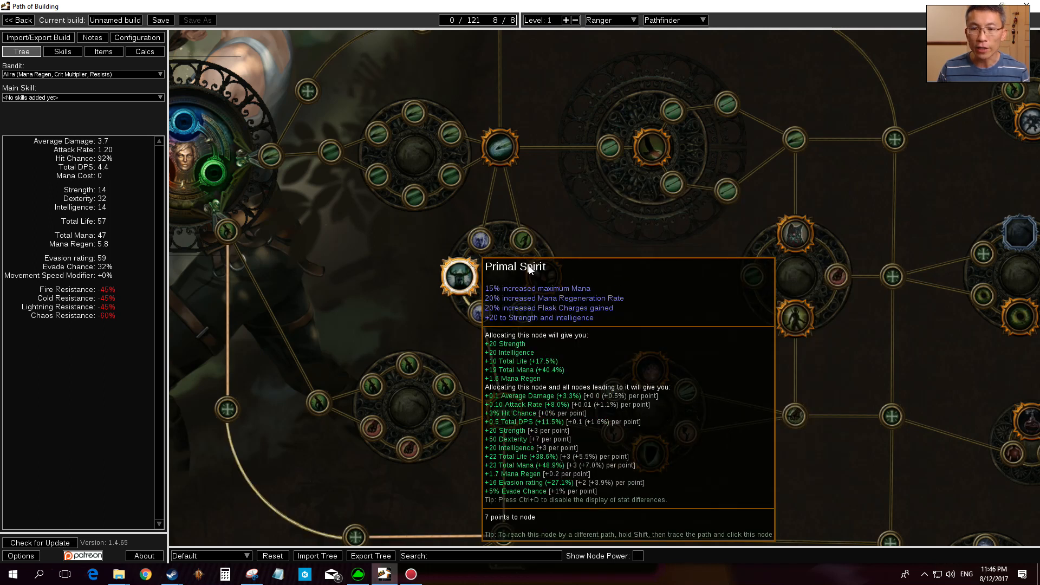
scroll(595, 263, "down", 4)
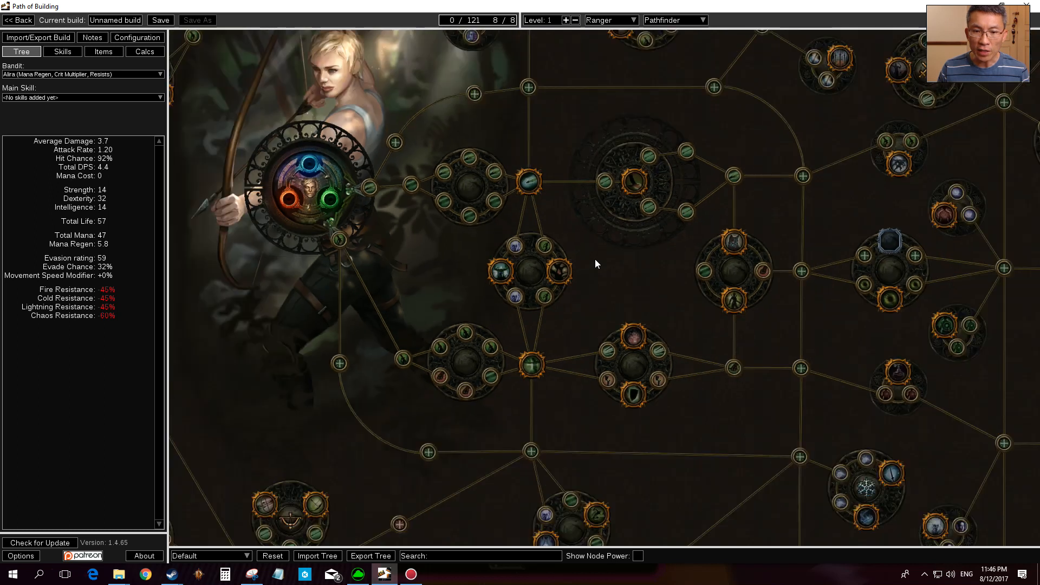
scroll(596, 263, "up", 2)
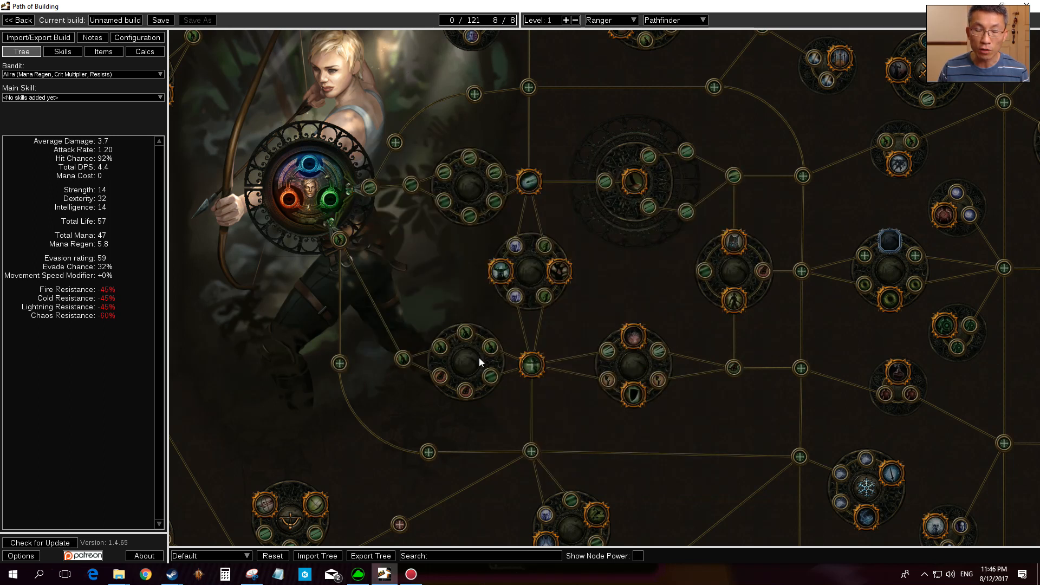
- Compare the small nodes near the Ranger's start, covering evasion and life, dexterity, projectile damage, attack speed and physical attack damage
mouse_move(468, 329)
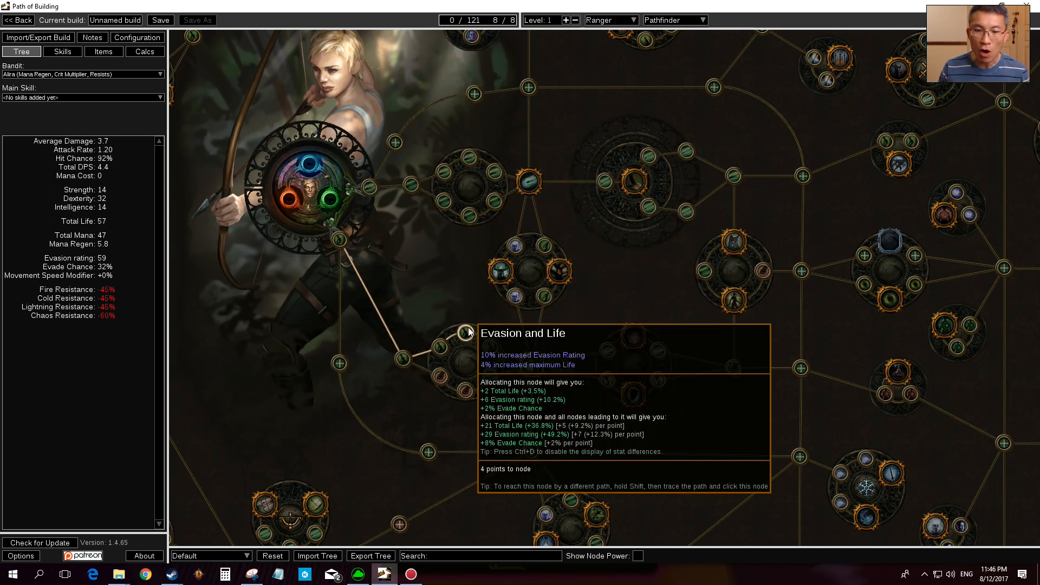
mouse_move(343, 366)
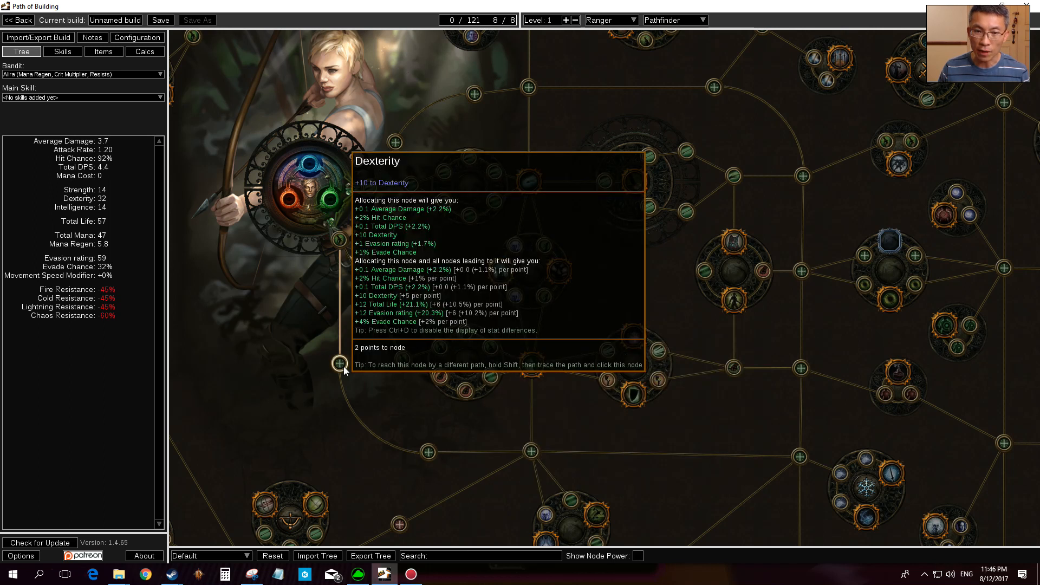
mouse_move(428, 455)
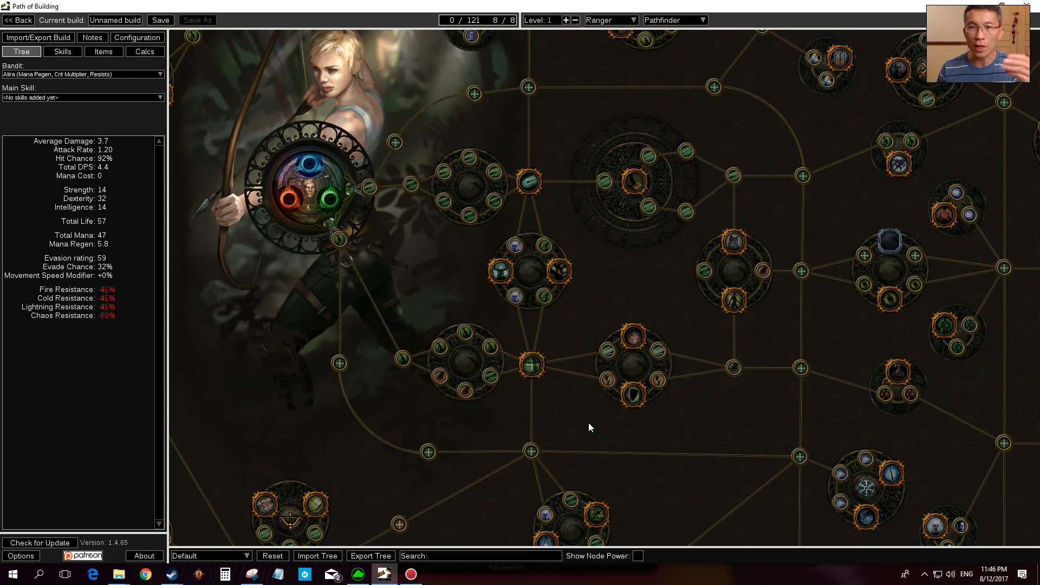
scroll(604, 418, "down", 2)
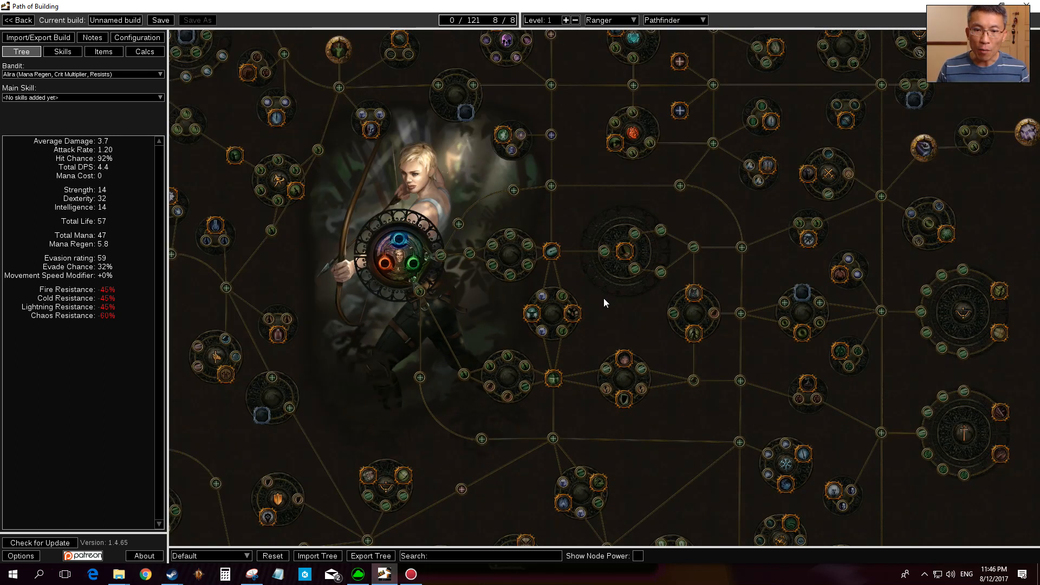
scroll(604, 298, "up", 2)
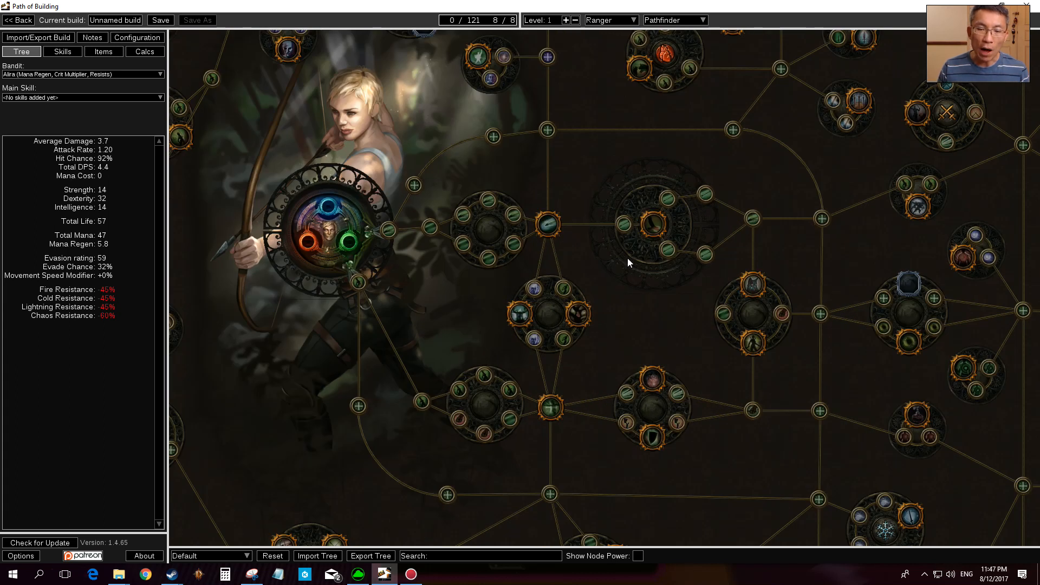
mouse_move(482, 202)
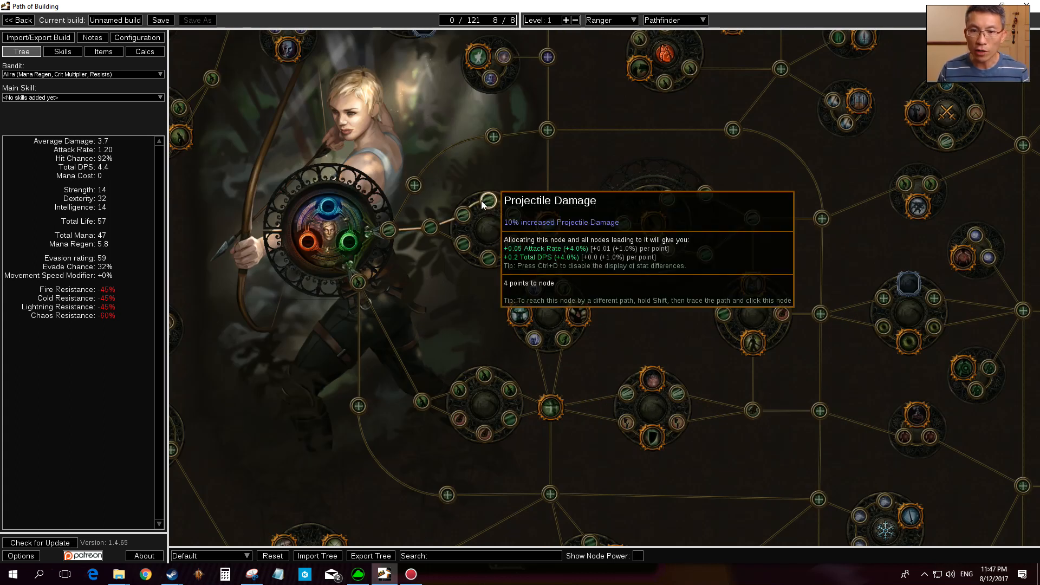
mouse_move(487, 262)
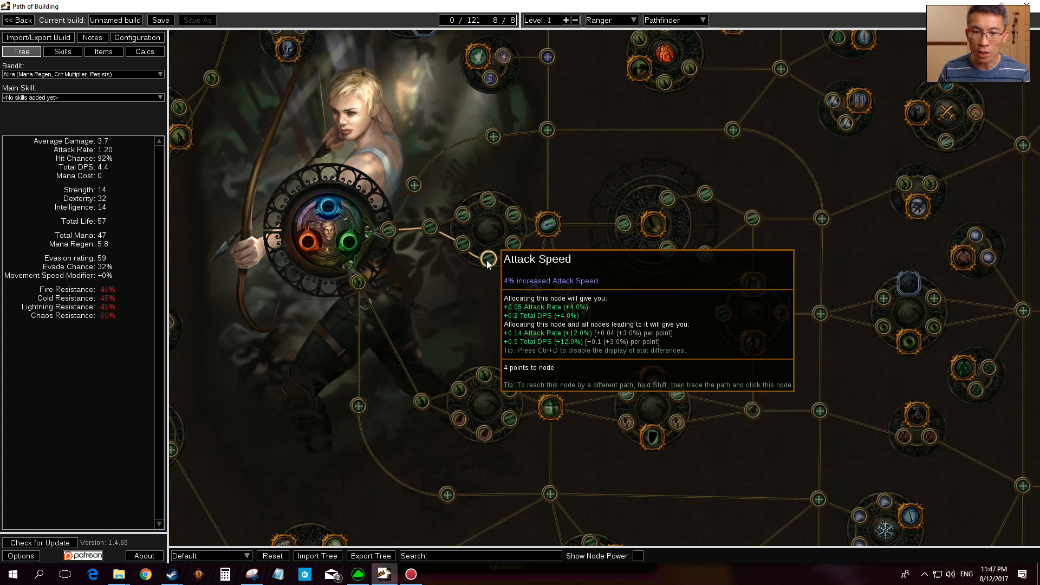
mouse_move(486, 374)
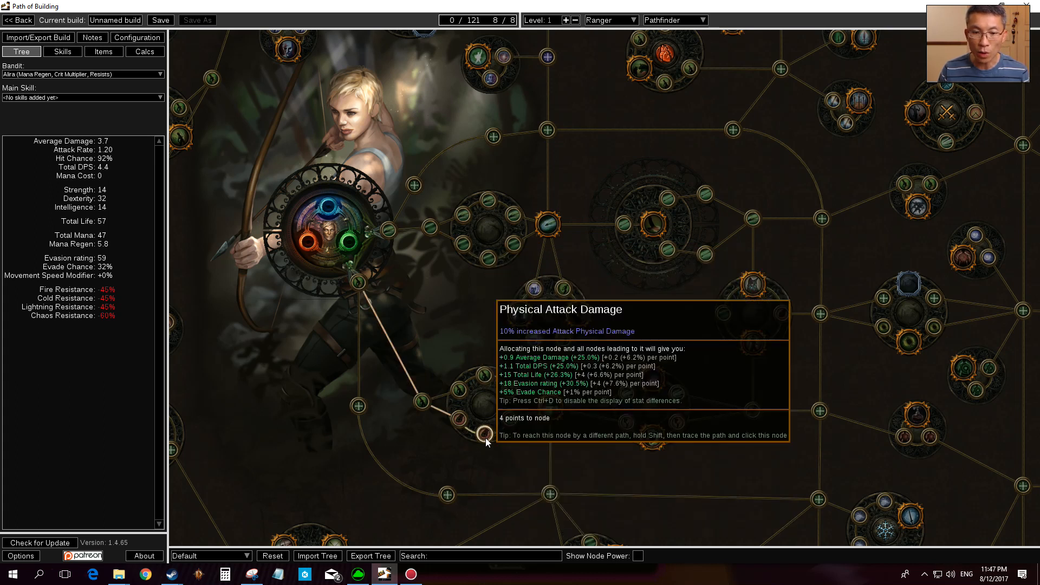
mouse_move(483, 432)
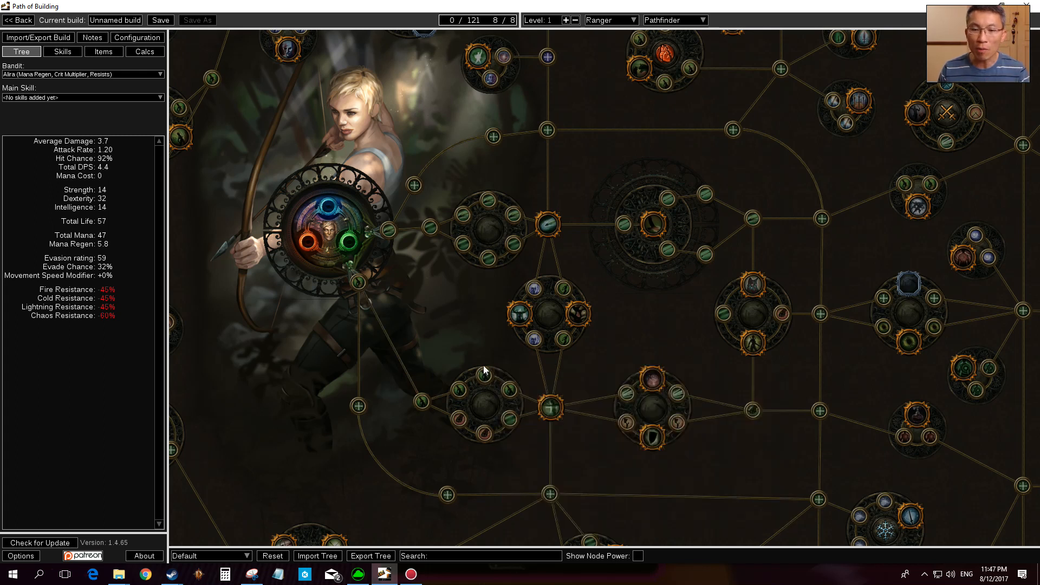
- Allocate Finesse by routing from the Ranger's start through the Evasion and Life nodes of the lower starting cluster
mouse_move(460, 388)
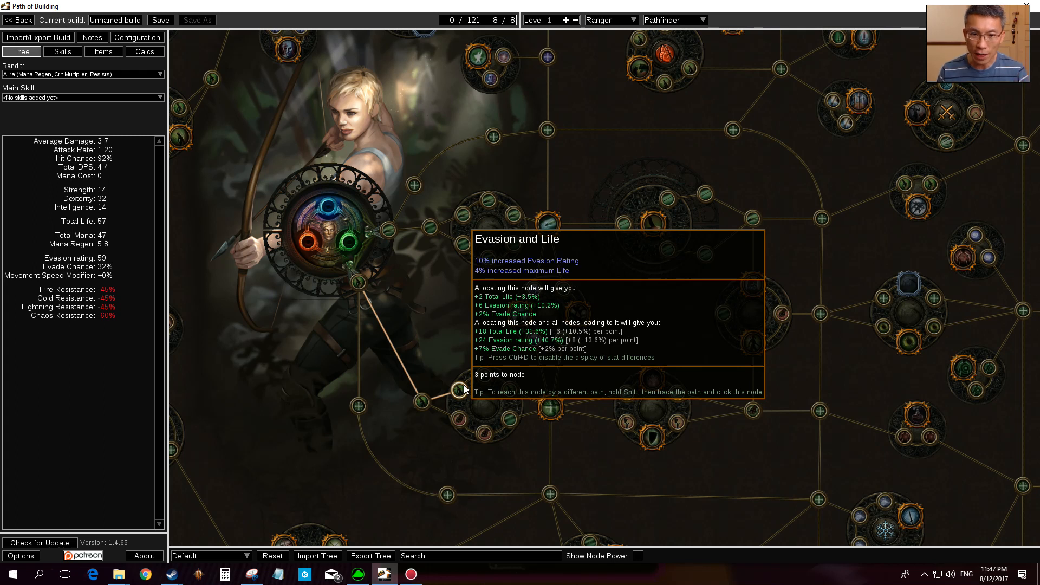
left_click(459, 388)
left_click(485, 377)
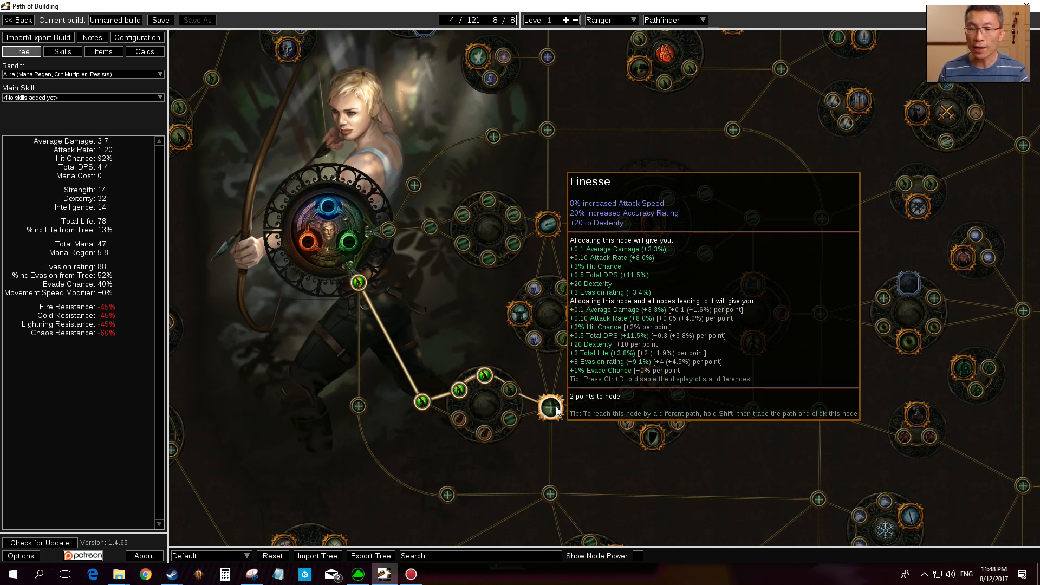
left_click(551, 406)
- Allocate Heart of Oak and Ballistic Mastery beyond Finesse, including the small nodes connecting them
scroll(614, 381, "down", 3)
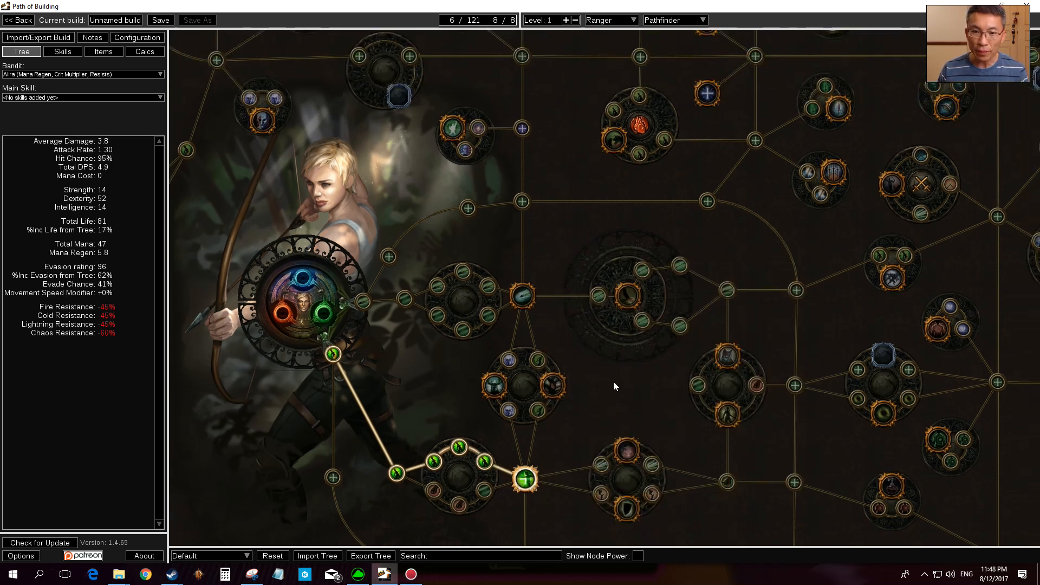
scroll(612, 397, "up", 2)
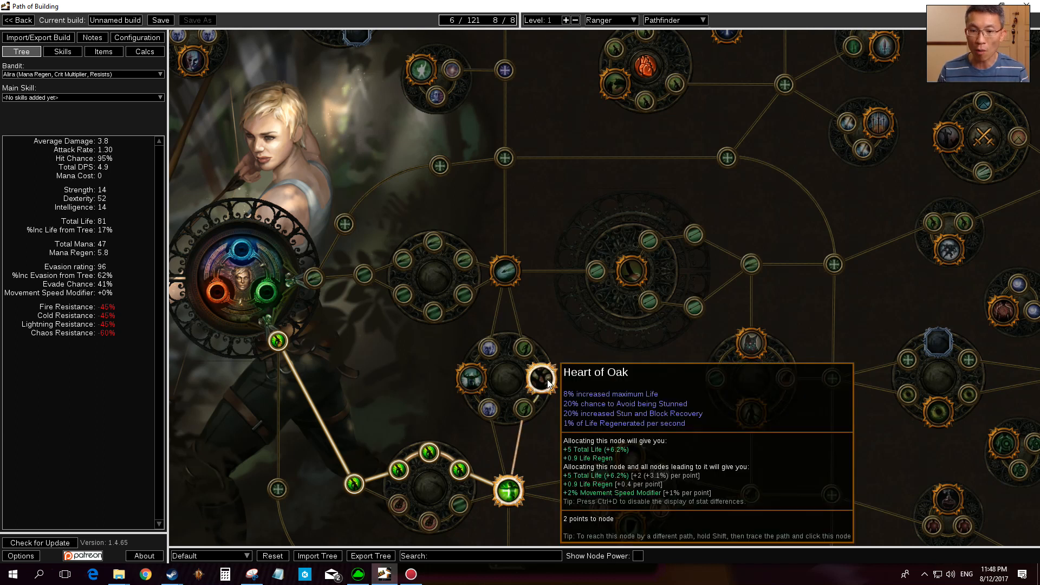
left_click(548, 380)
left_click_drag(549, 375, 558, 432)
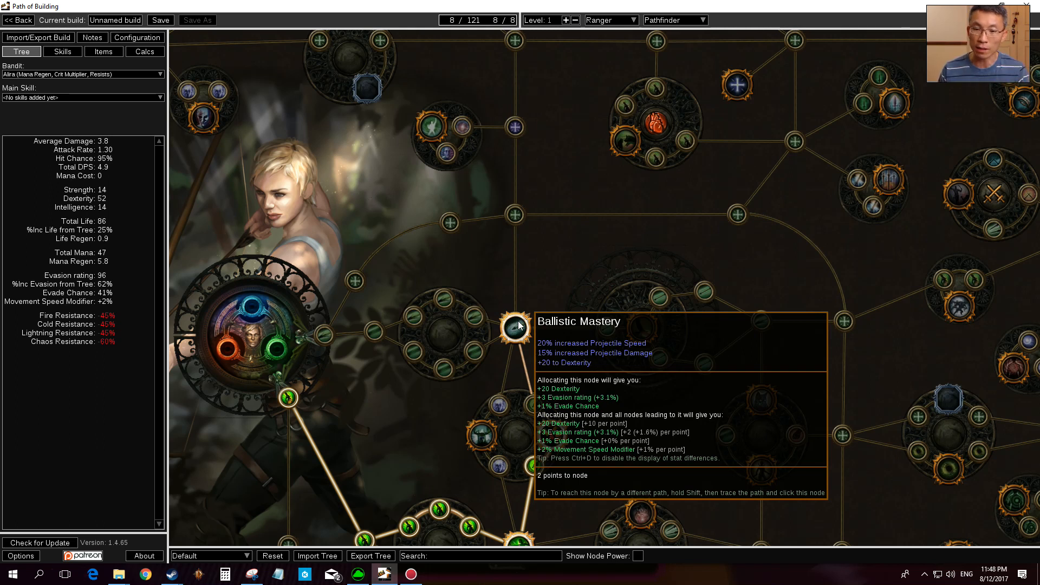
left_click(518, 327)
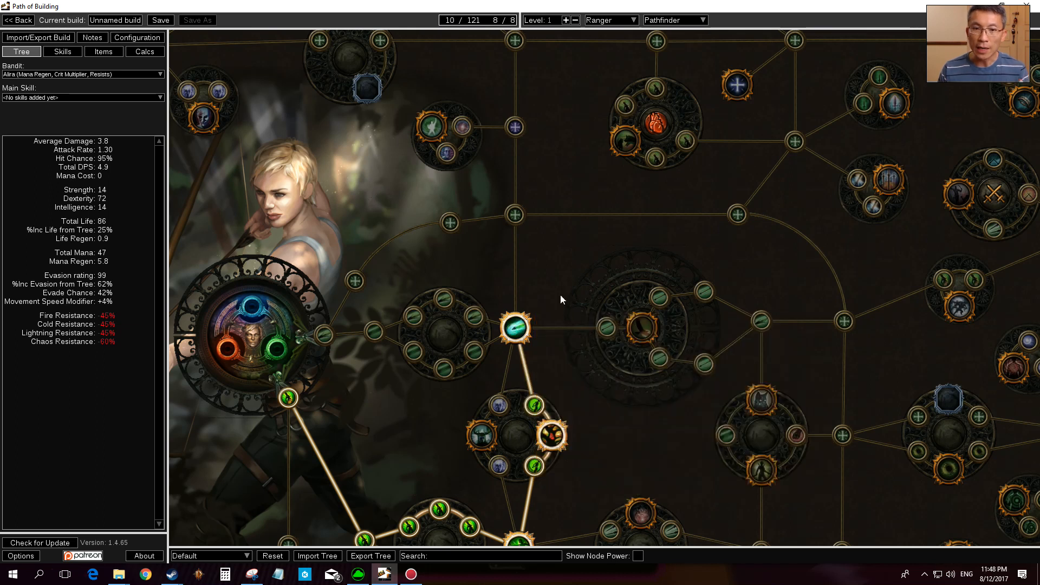
- Examine the outer clusters between the Shadow and Ranger areas, including the Soul Raker and Blood Drinker notables
scroll(560, 293, "down", 4)
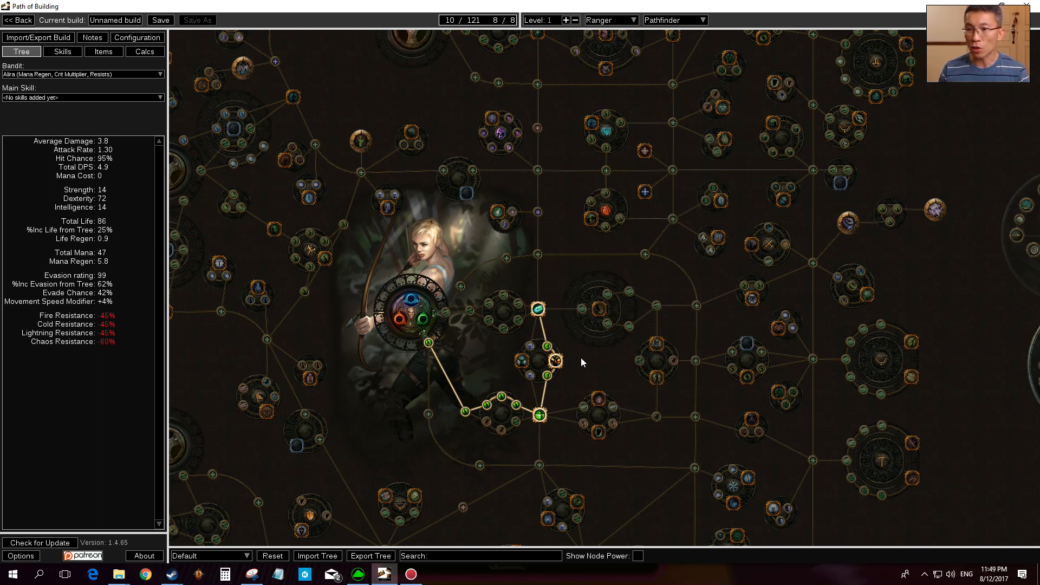
left_click_drag(919, 308, 829, 439)
left_click_drag(851, 314, 829, 360)
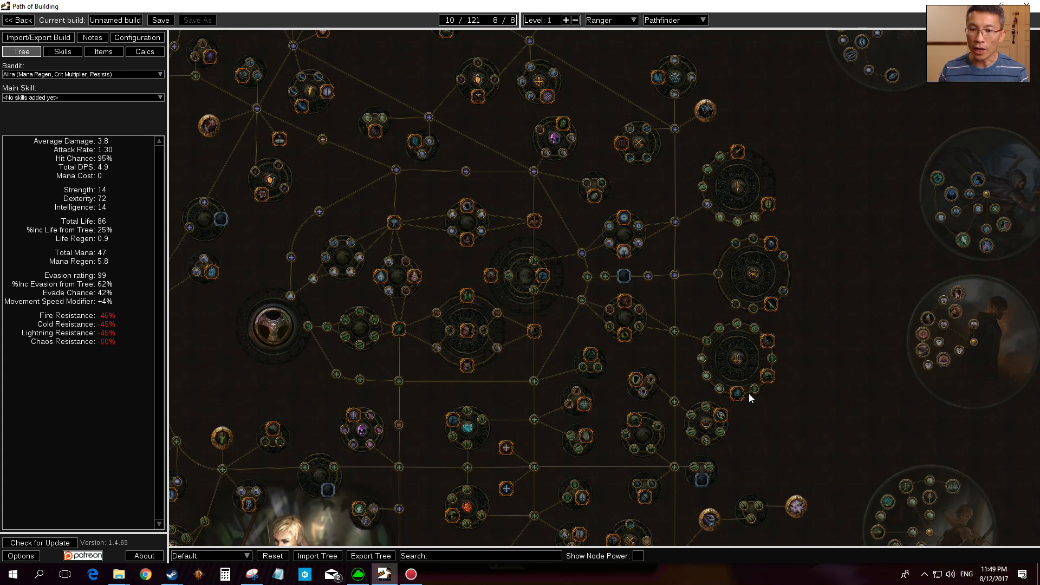
mouse_move(738, 393)
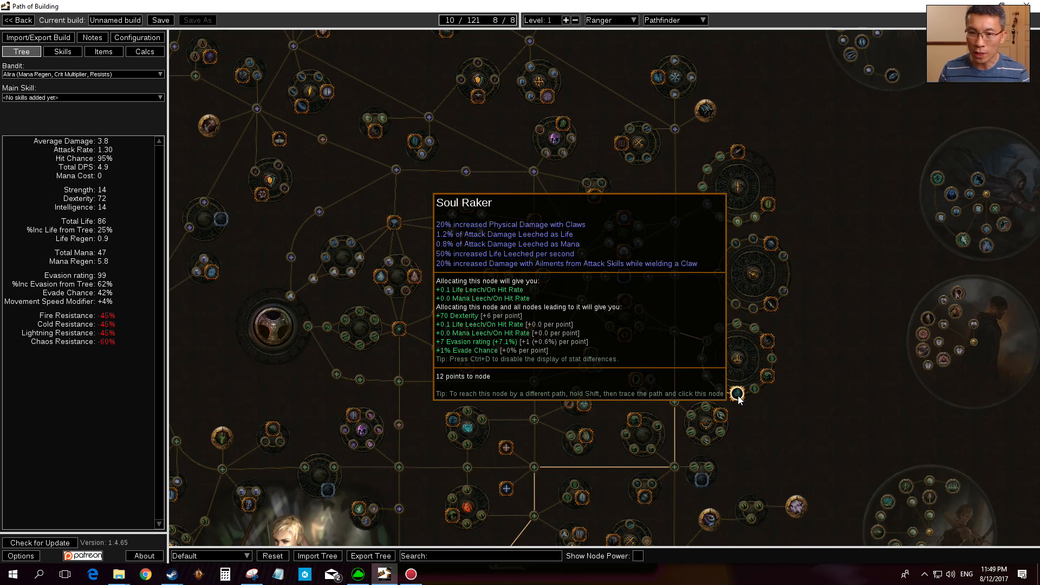
mouse_move(622, 306)
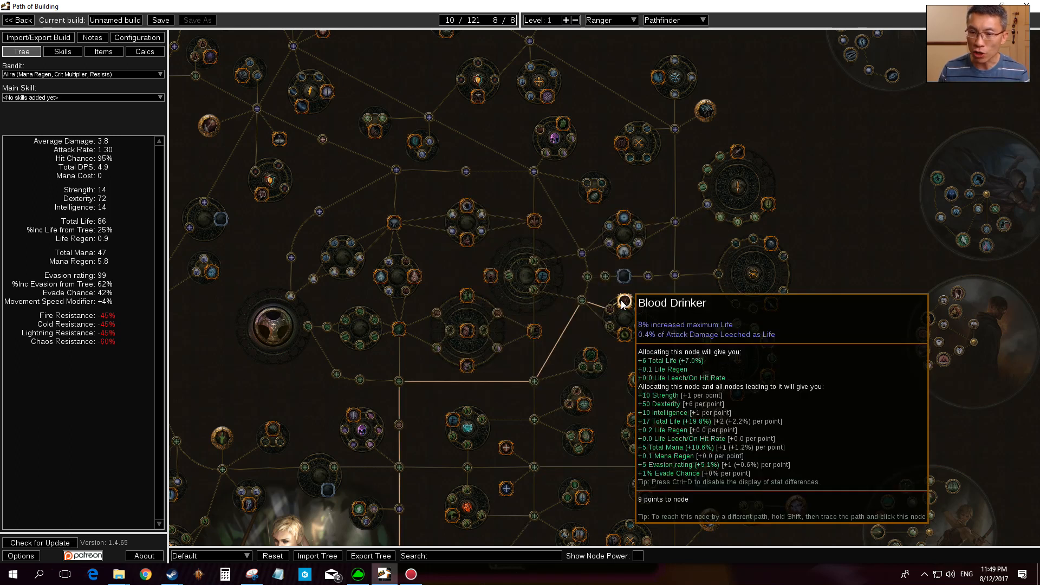
left_click_drag(836, 436, 809, 359)
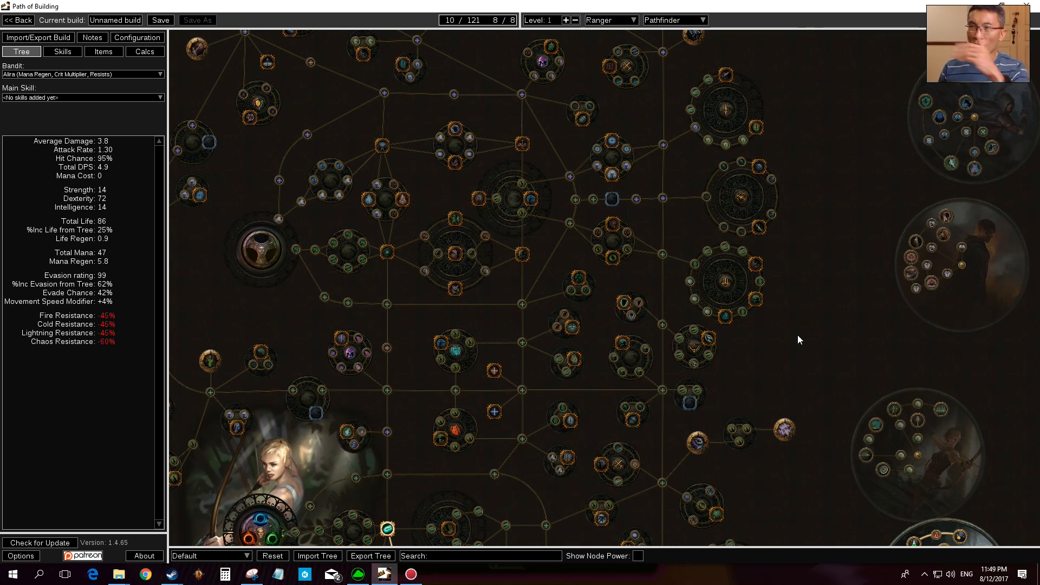
left_click_drag(844, 376, 837, 263)
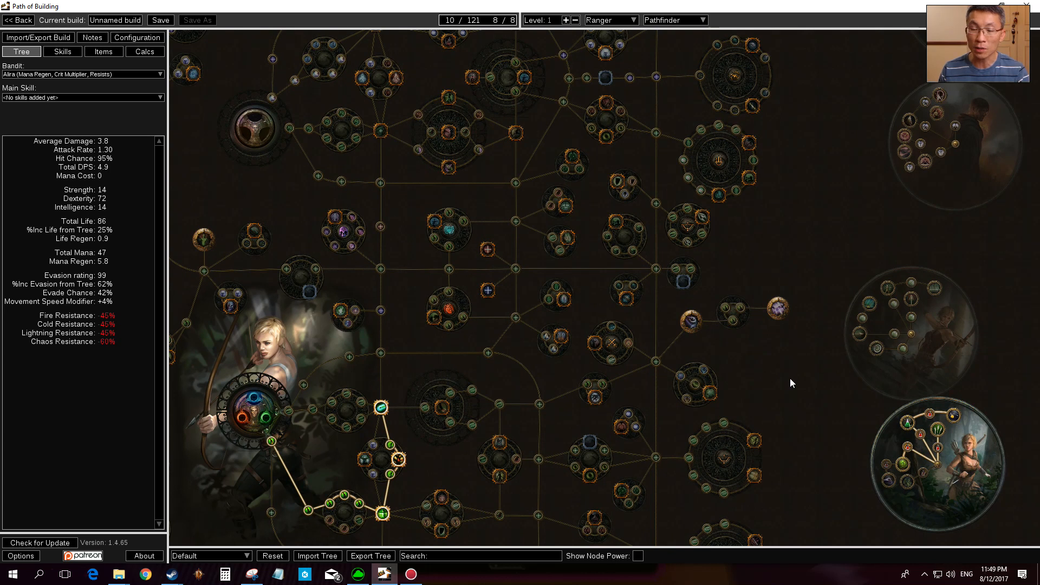
left_click_drag(792, 377, 809, 275)
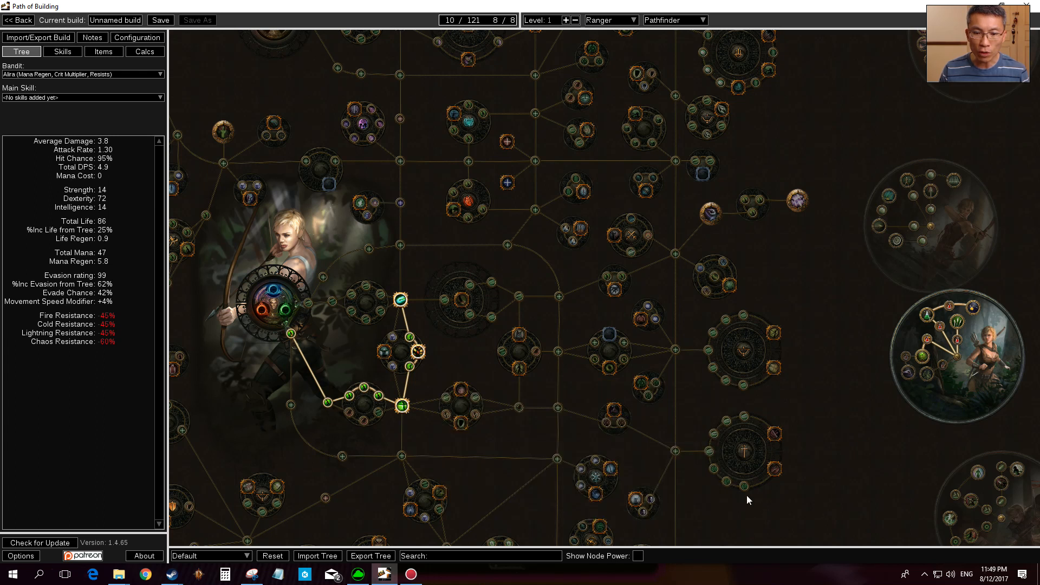
left_click_drag(757, 520, 769, 456)
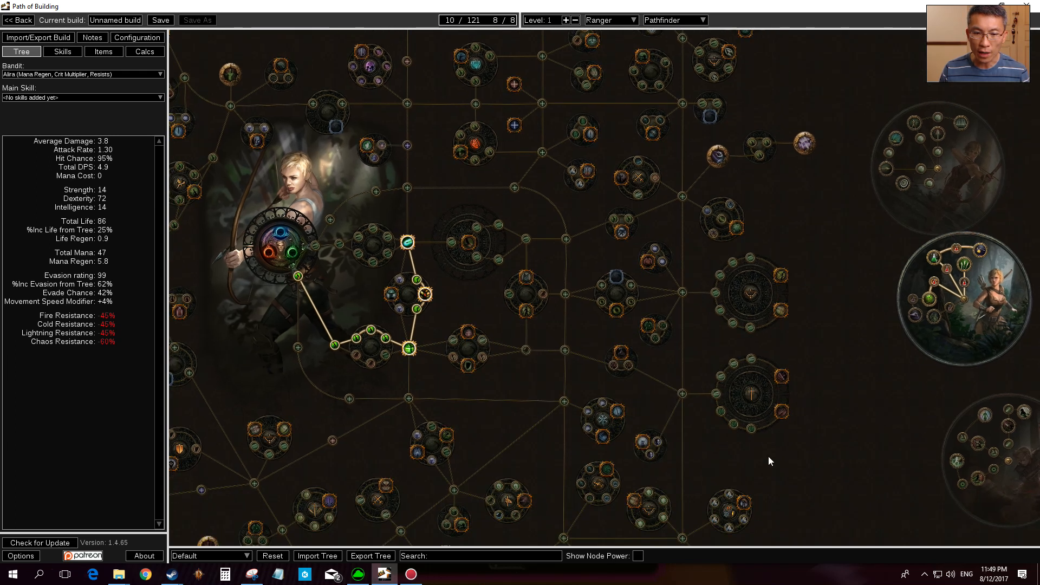
- Extend the route from Finesse along the lower Dexterity nodes, through the three-node life cluster and its notable, to the Dexterity junction beside the sword wheel
left_click(409, 399)
left_click(563, 405)
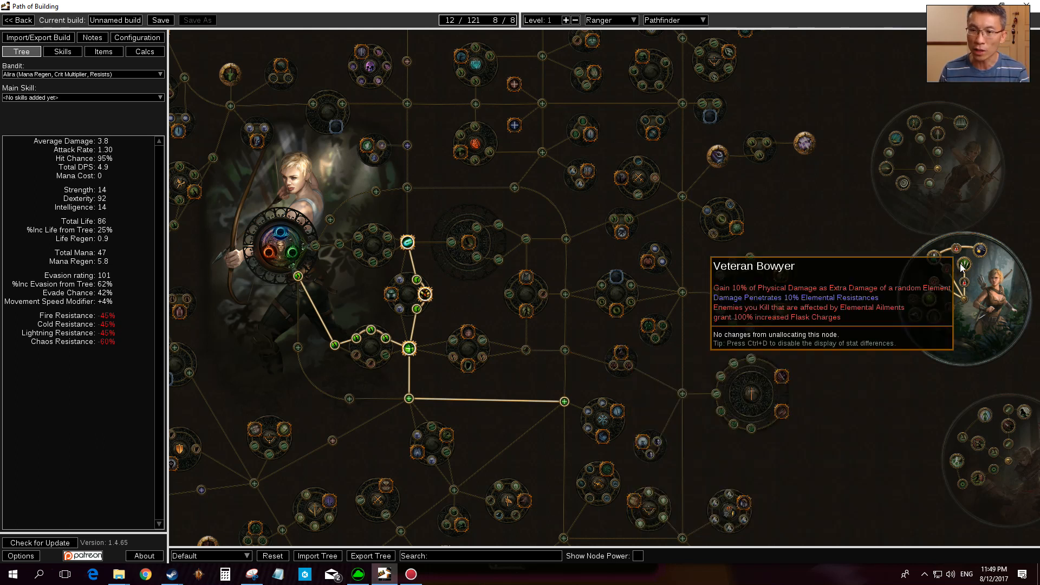
mouse_move(932, 306)
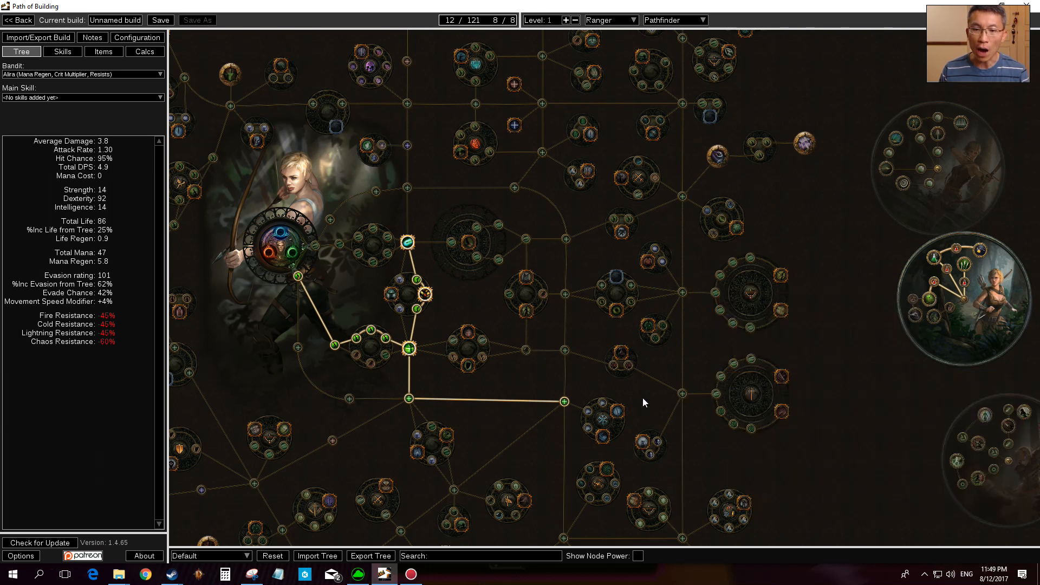
left_click(621, 353)
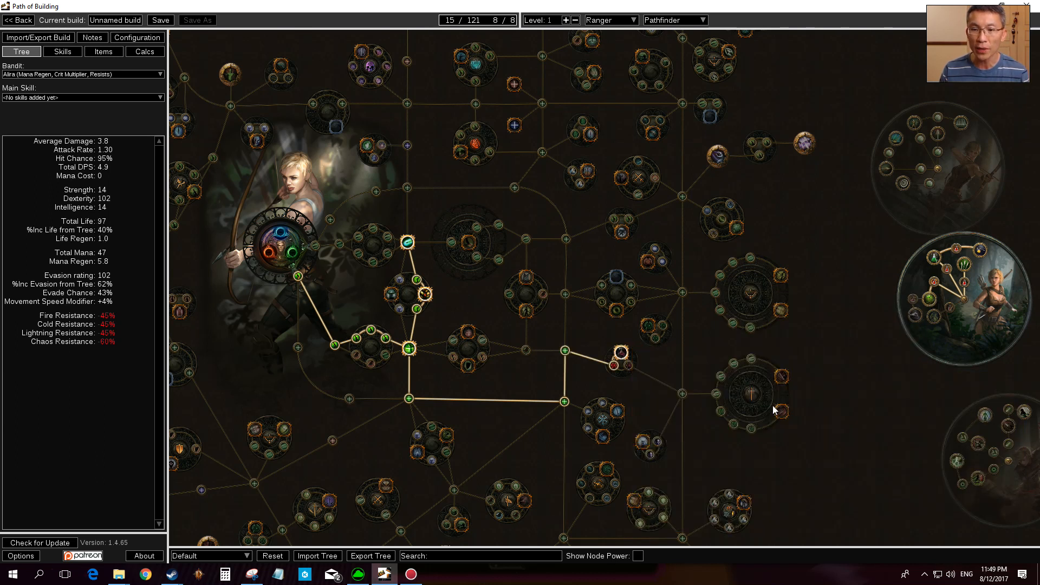
left_click(683, 394)
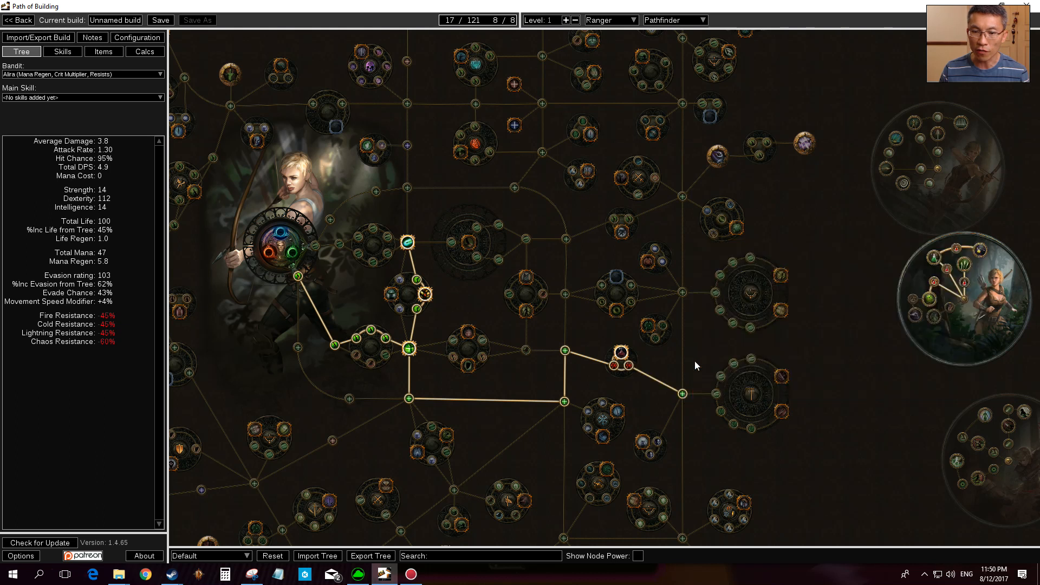
- Extend the route up from the sword wheel to the next Dexterity junction and allocate Heartseeker through its two Critical Strike Chance nodes
left_click_drag(695, 360, 650, 405)
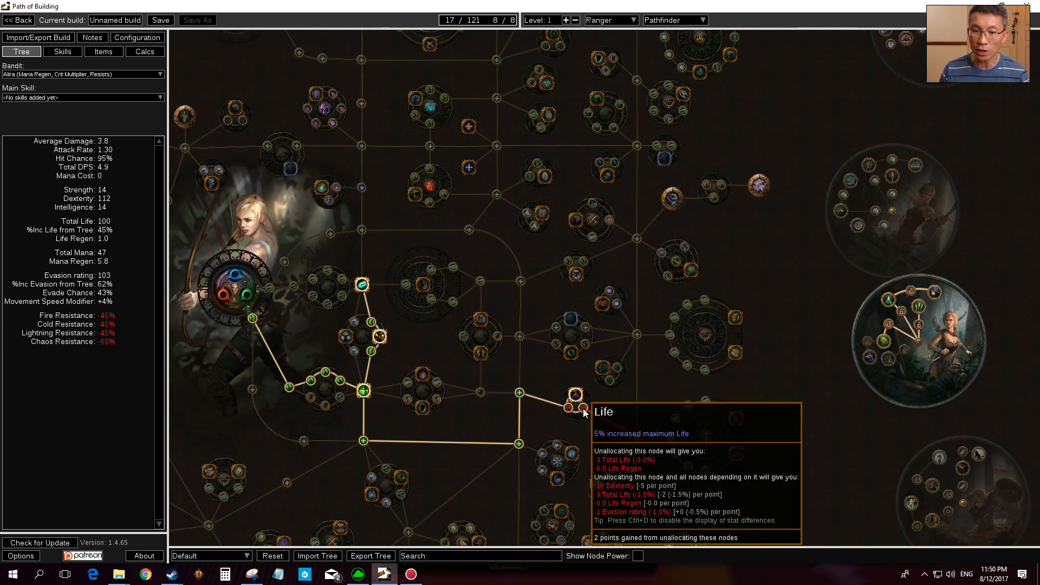
scroll(582, 413, "up", 2)
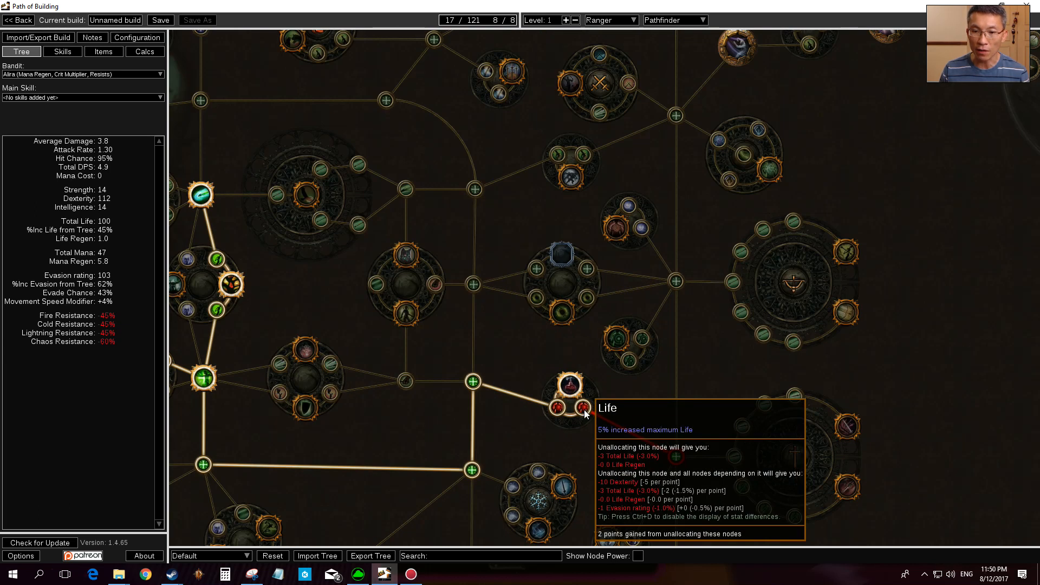
left_click_drag(736, 359, 594, 399)
scroll(622, 359, "down", 1)
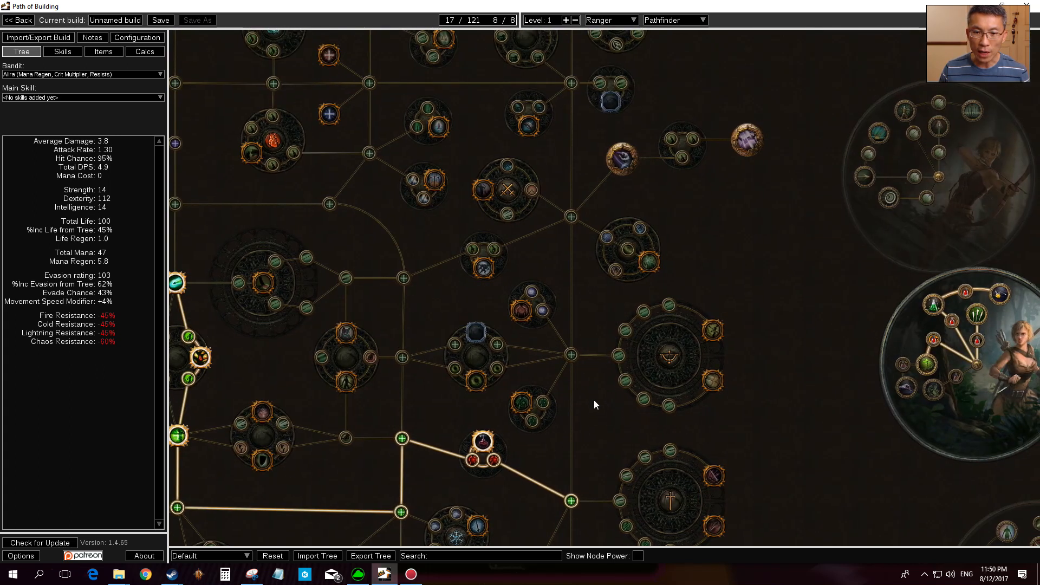
left_click(572, 356)
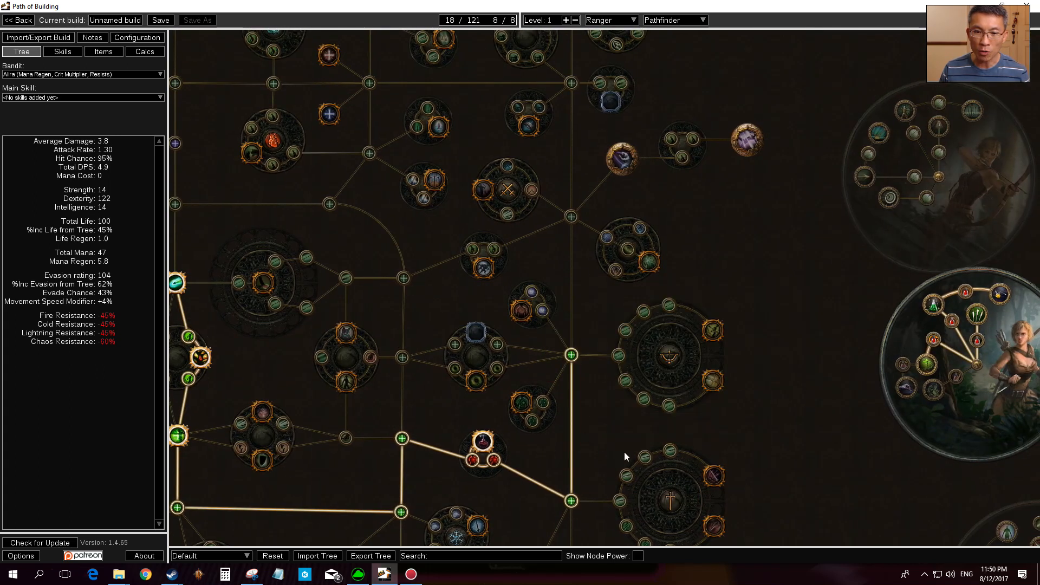
left_click_drag(585, 325, 589, 321)
mouse_move(529, 309)
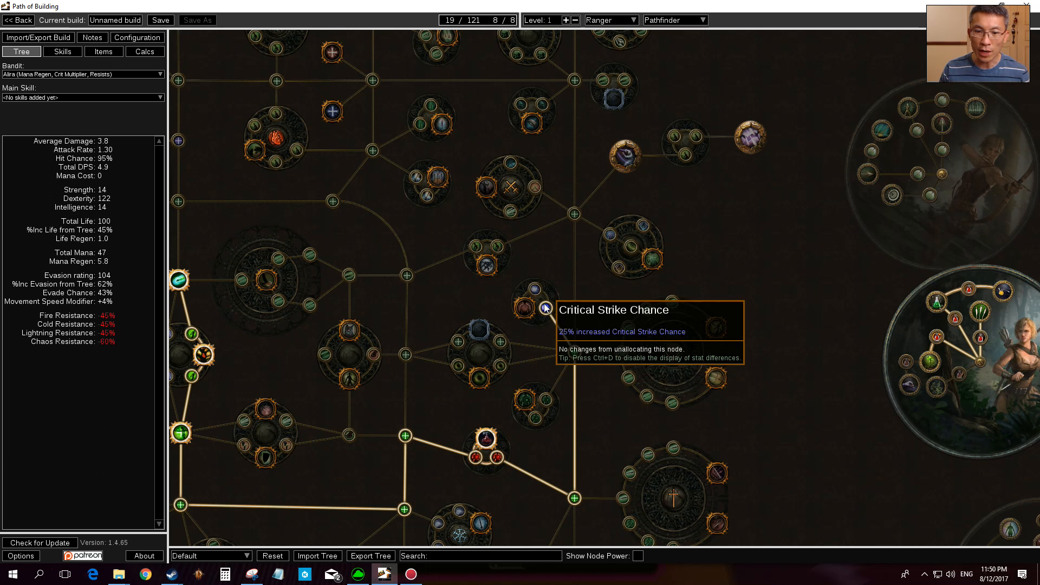
left_click(520, 308)
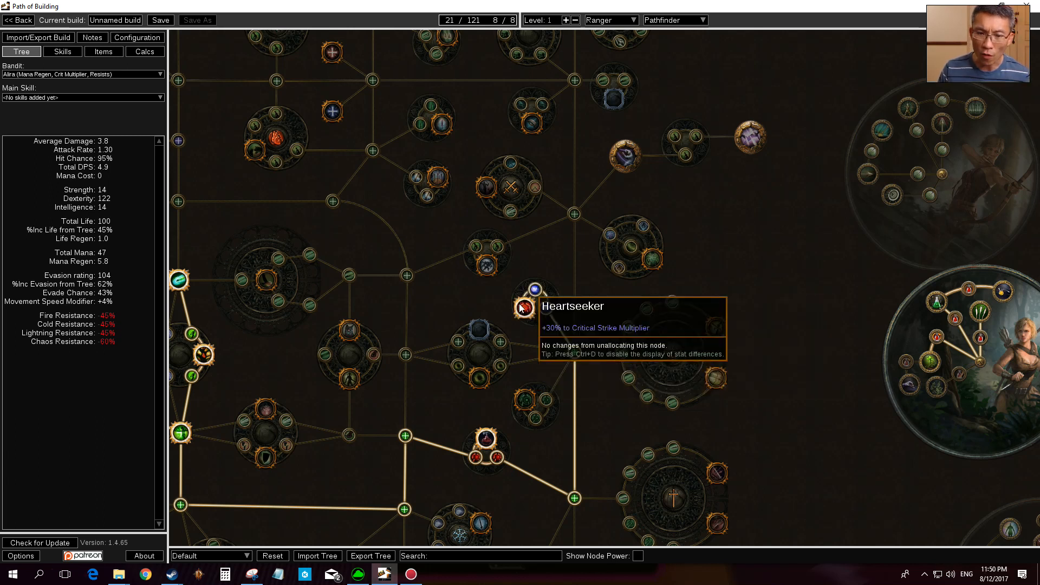
- In the frenzy charge cluster beside that junction, allocate Evasion Per Frenzy Charge with its notable, plus the Dexterity node and jewel socket
mouse_move(498, 372)
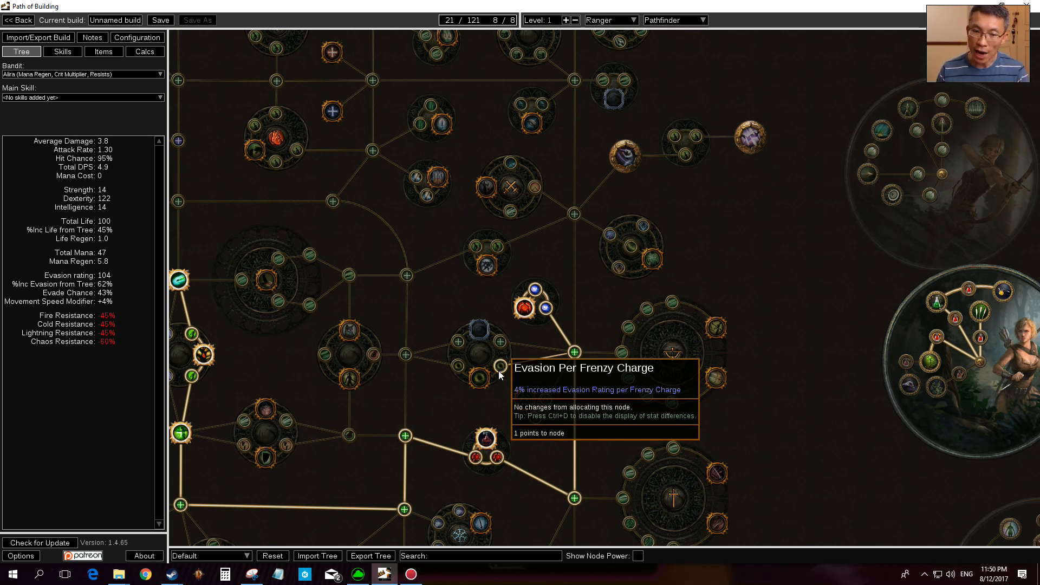
left_click(479, 377)
left_click_drag(531, 321, 512, 394)
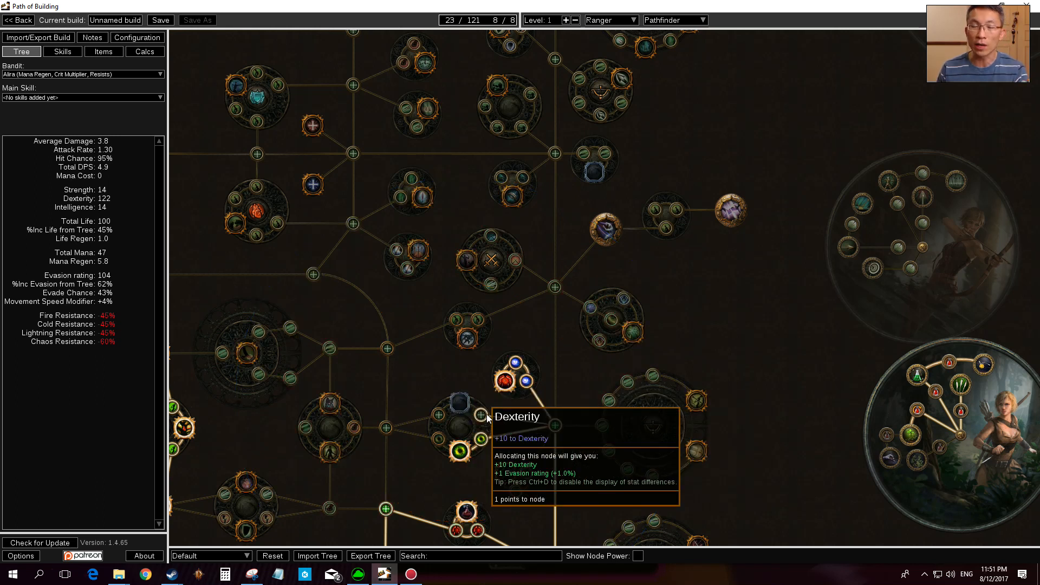
left_click(462, 411)
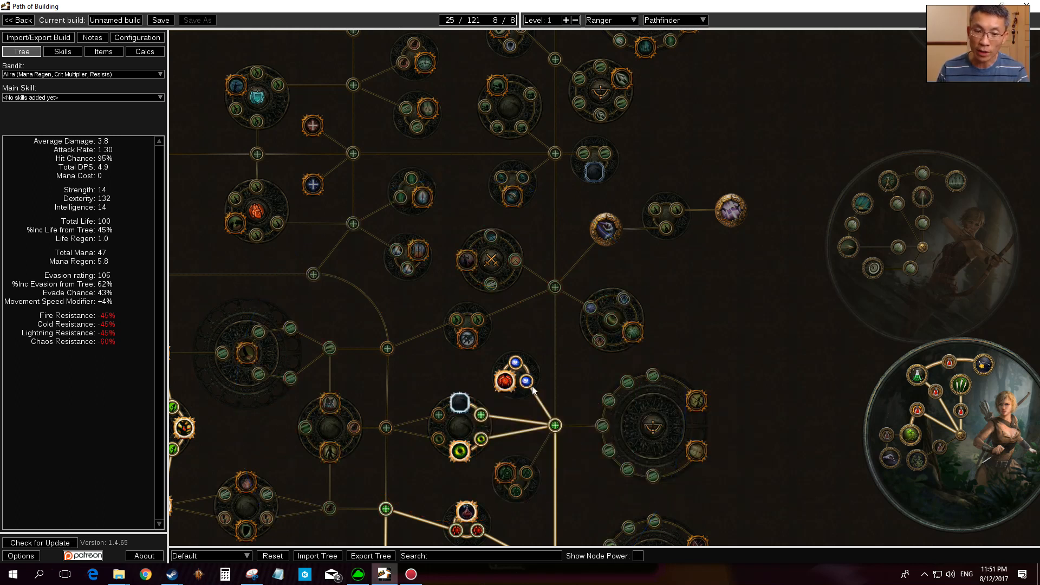
- Extend the route up one Dexterity node from the Heartseeker junction and allocate the Acrobatics keystone
left_click_drag(738, 351, 692, 394)
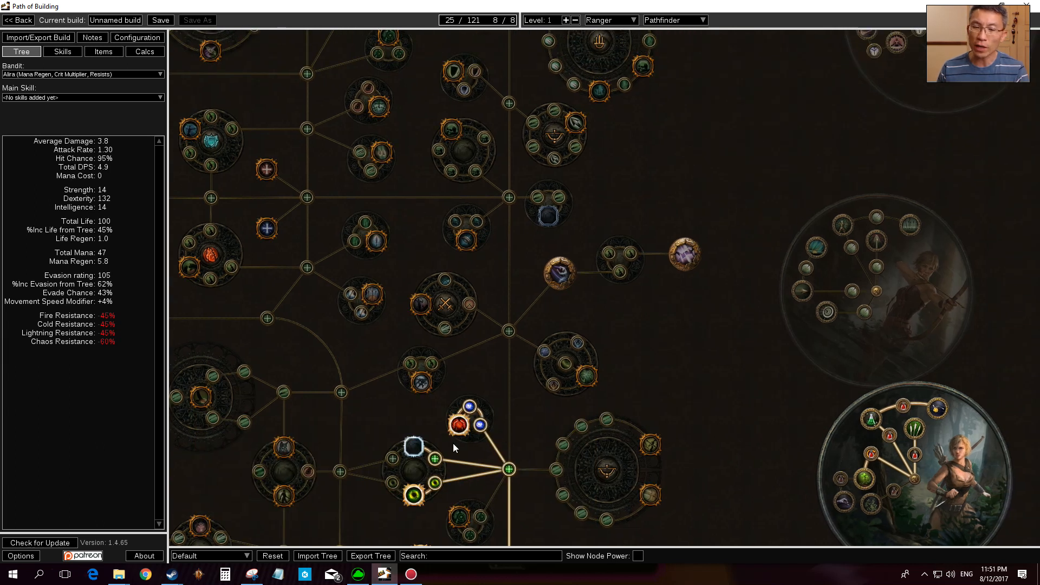
left_click_drag(553, 414, 544, 391)
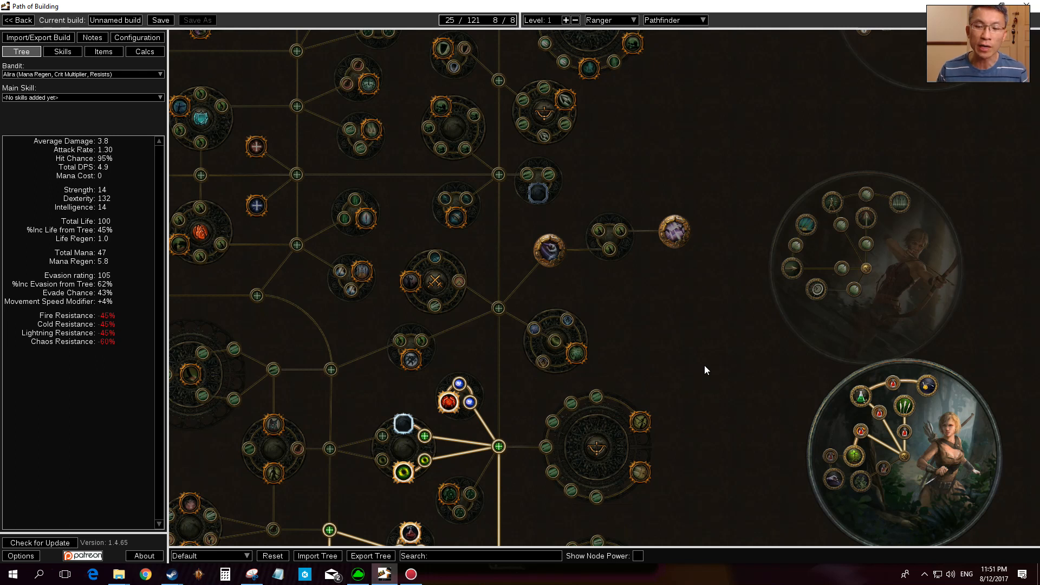
left_click_drag(704, 366, 728, 355)
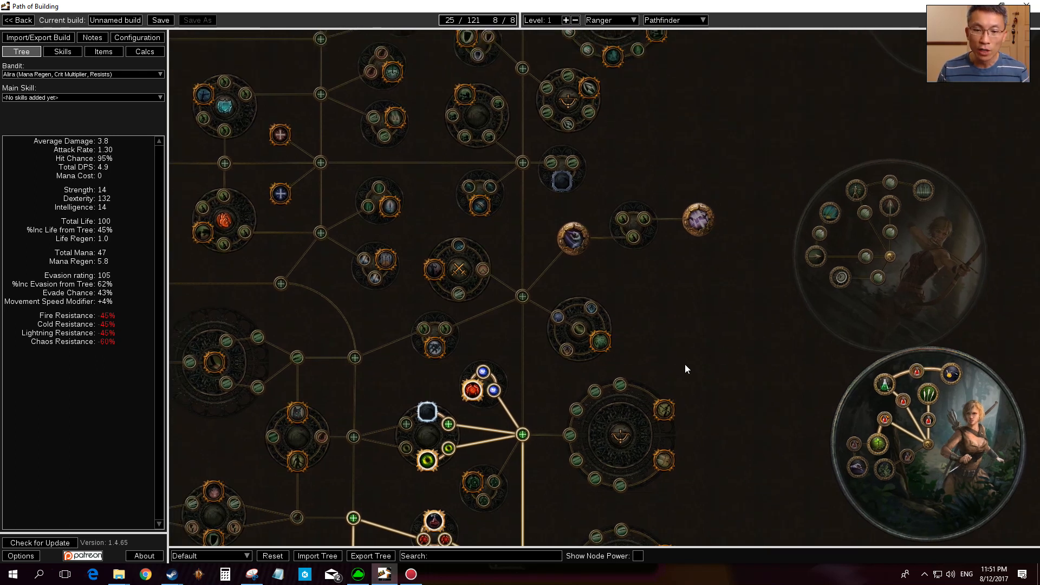
left_click(523, 296)
left_click_drag(667, 288, 672, 373)
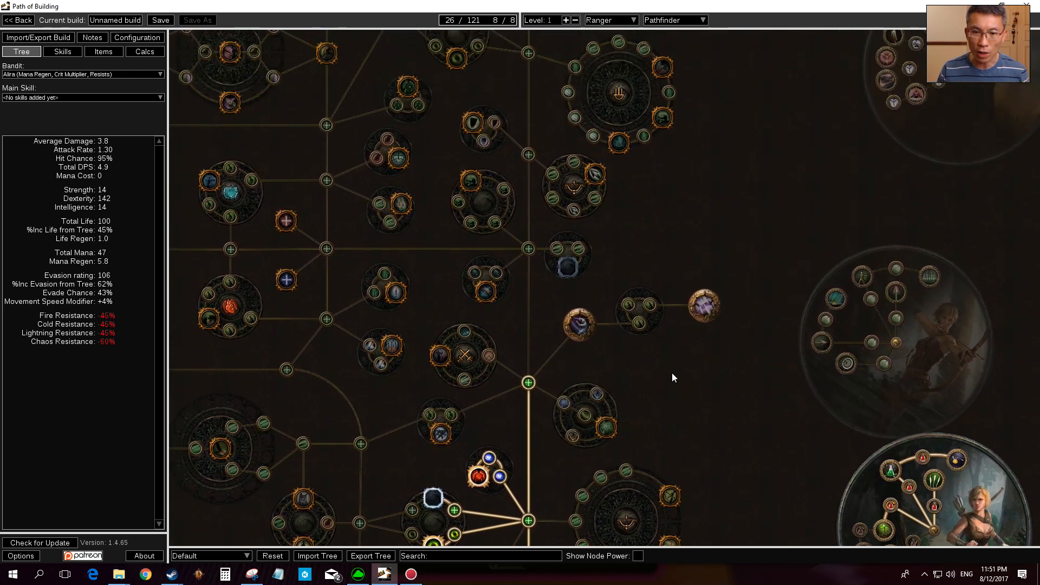
left_click(589, 329)
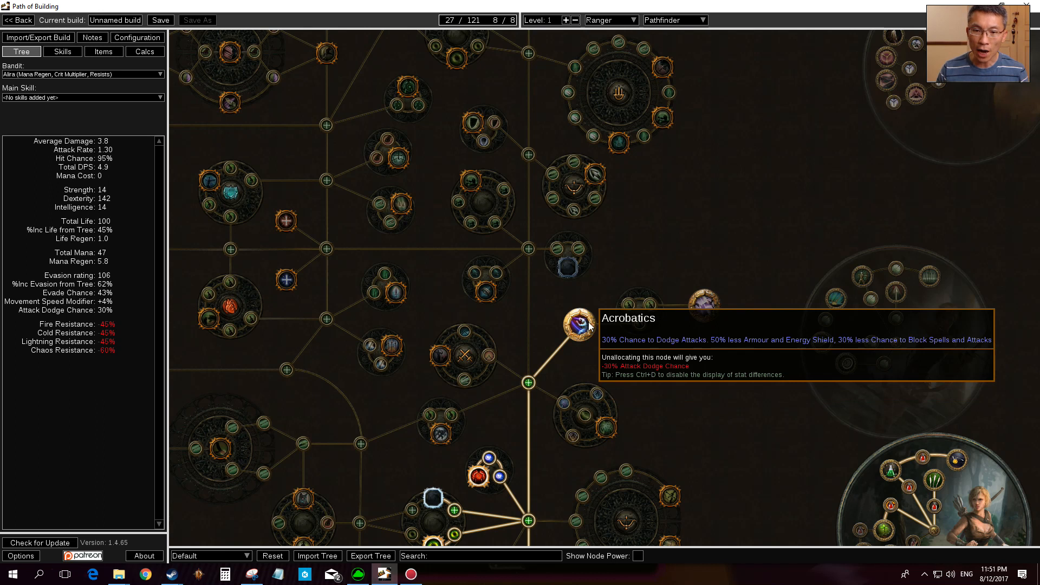
- Continue the route upward from the Acrobatics junction through three Dexterity nodes to the junction beside the claw wheel
left_click_drag(589, 306, 586, 353)
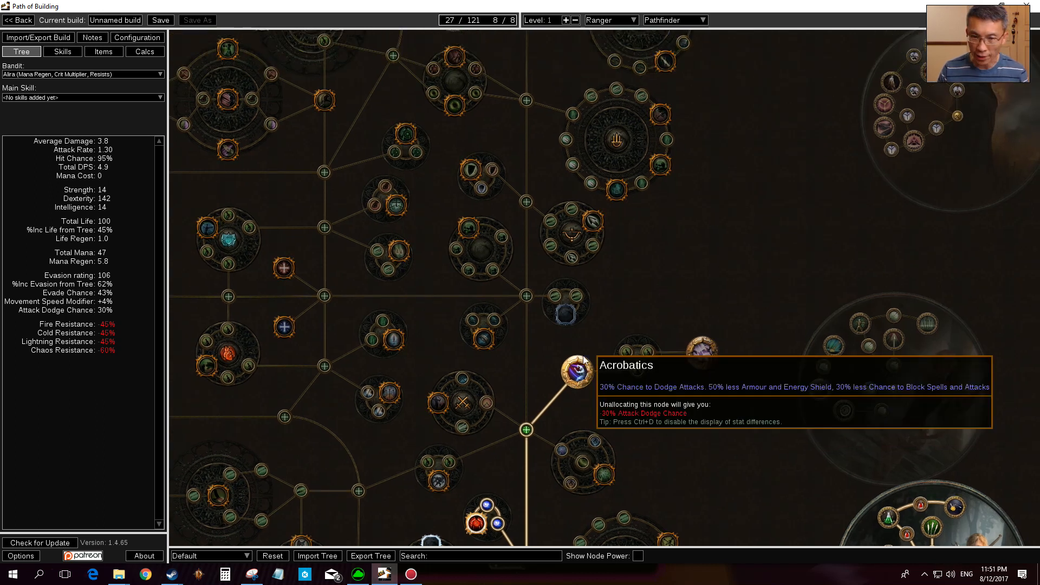
left_click_drag(607, 308, 602, 335)
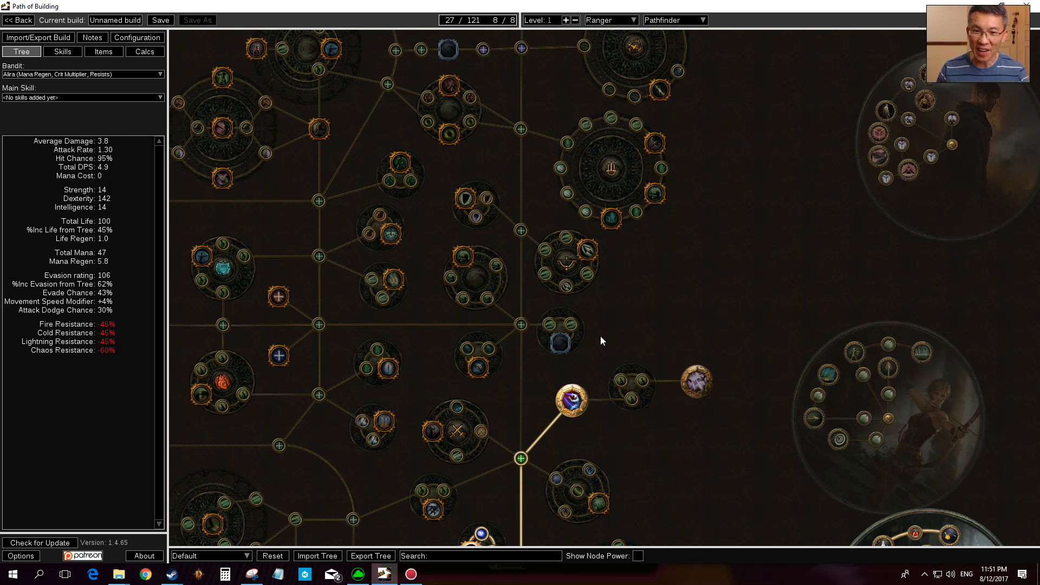
left_click(520, 324)
left_click_drag(643, 307, 638, 382)
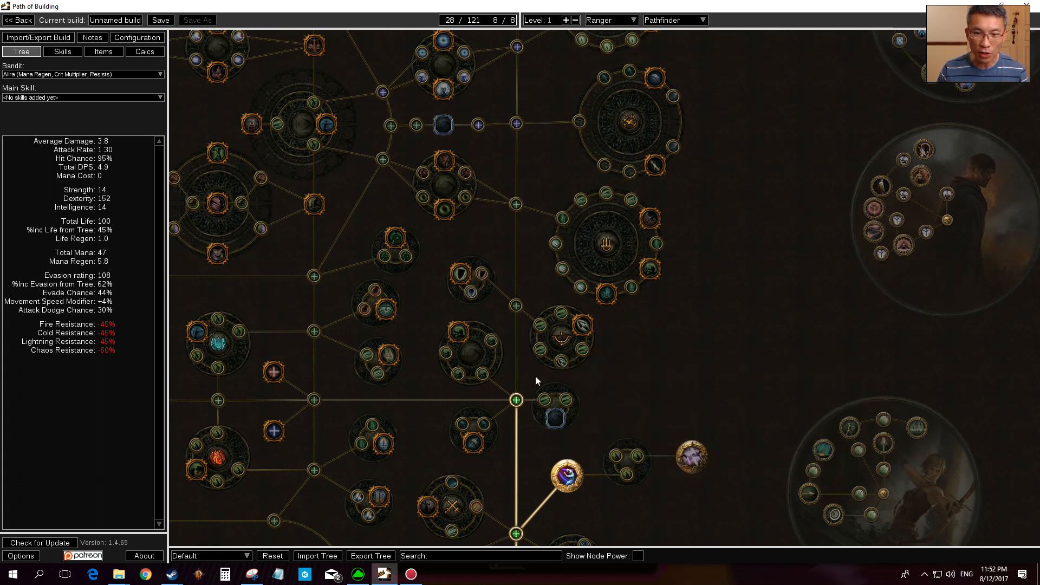
left_click(521, 308)
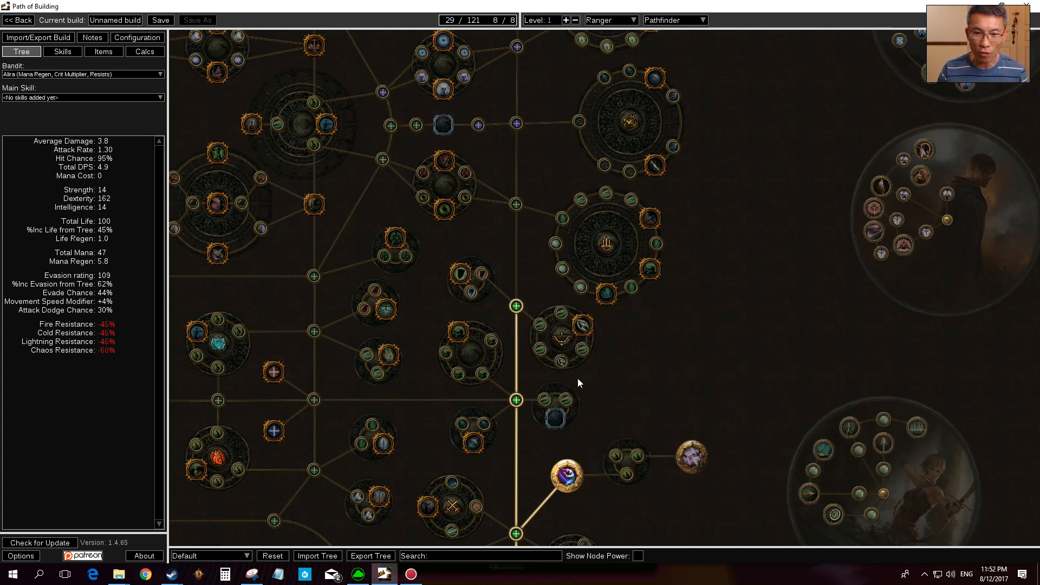
left_click_drag(651, 358, 652, 405)
left_click(519, 252)
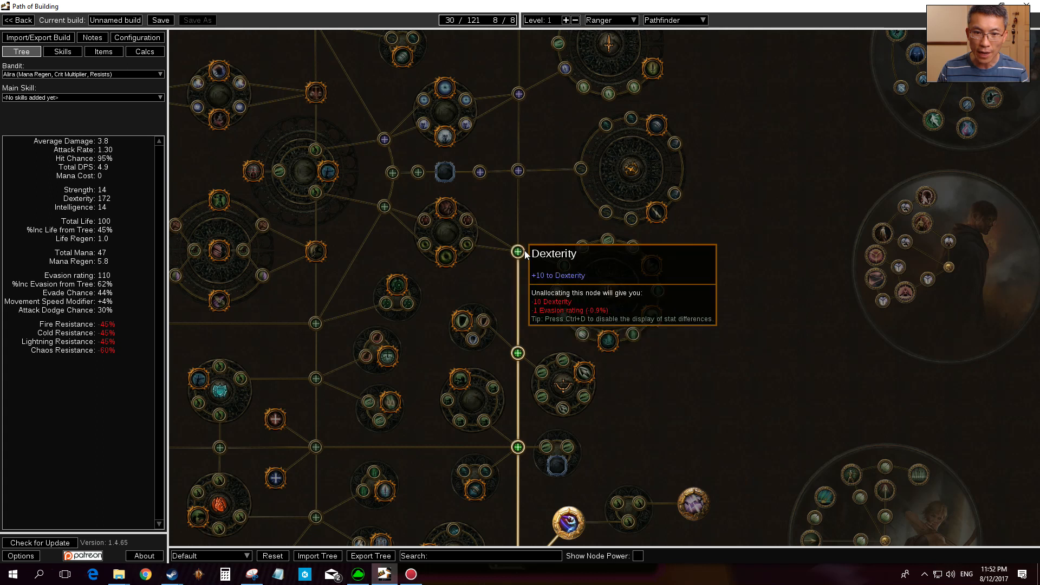
- Allocate Blood Drinker and the small node leading to it from the Dexterity junction beside the claw wheel
left_click_drag(721, 380, 744, 203)
left_click_drag(712, 253, 712, 393)
left_click_drag(699, 252, 704, 405)
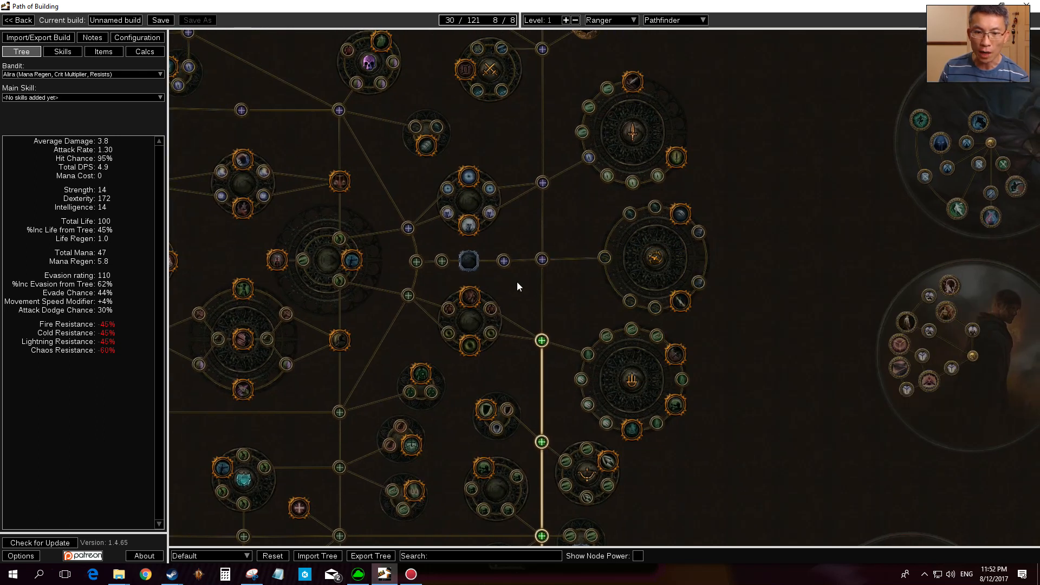
mouse_move(479, 297)
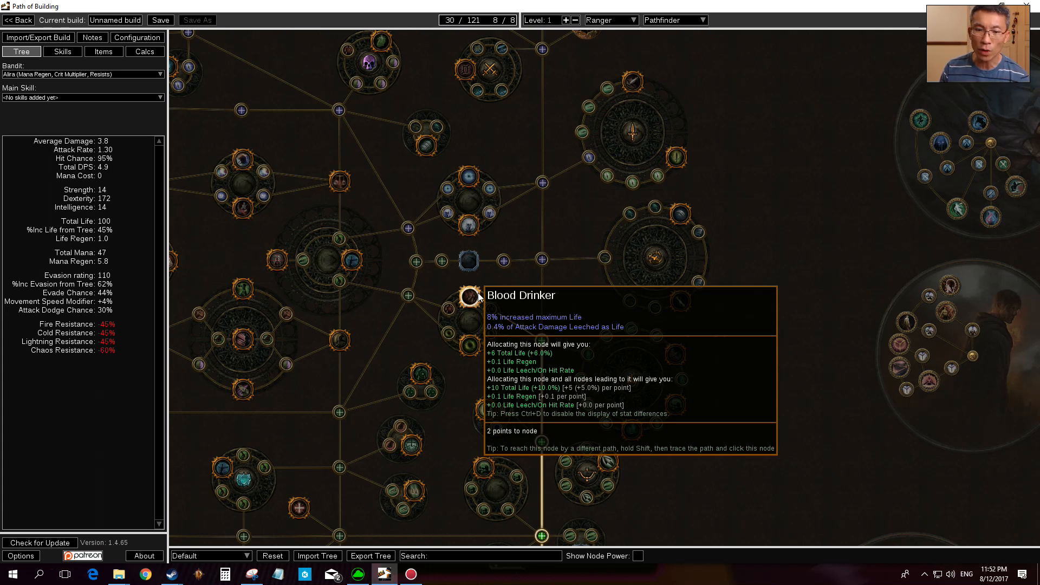
left_click(469, 296)
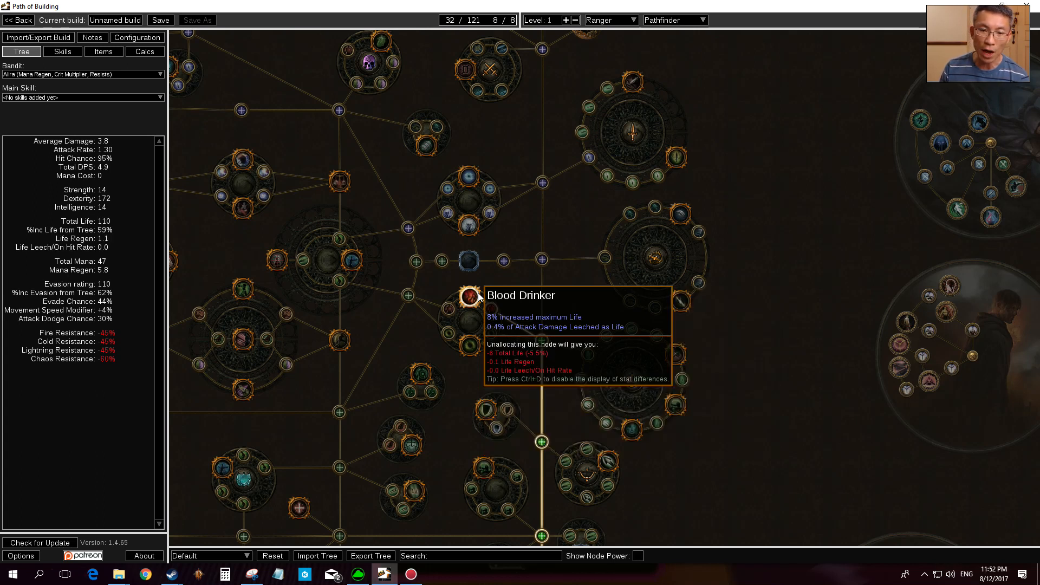
- Allocate Frenzy Charge Duration and the frenzy notable next to it in the lower half of the Blood Drinker cluster
left_click_drag(500, 338, 521, 298)
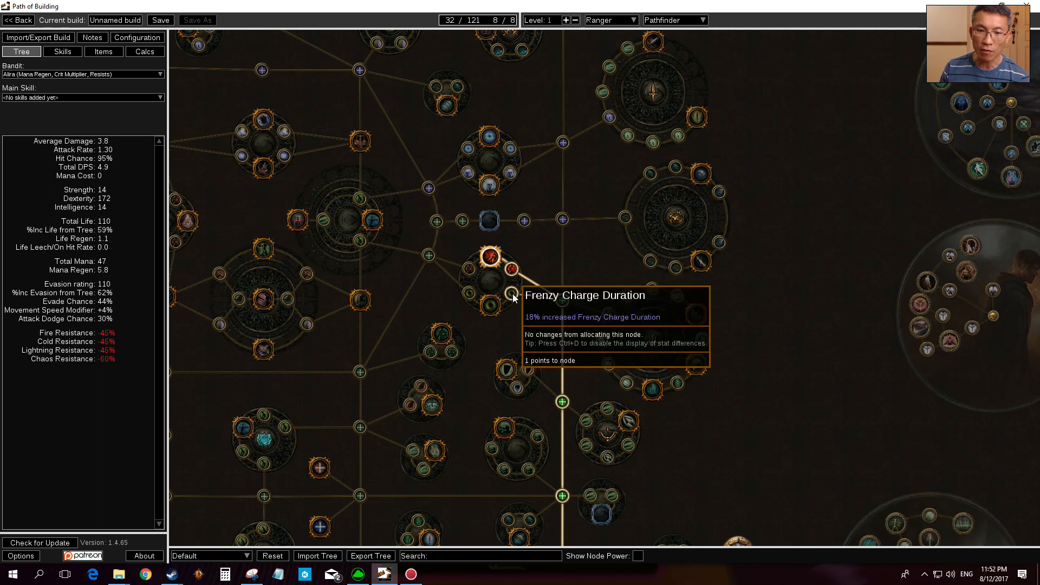
left_click(512, 294)
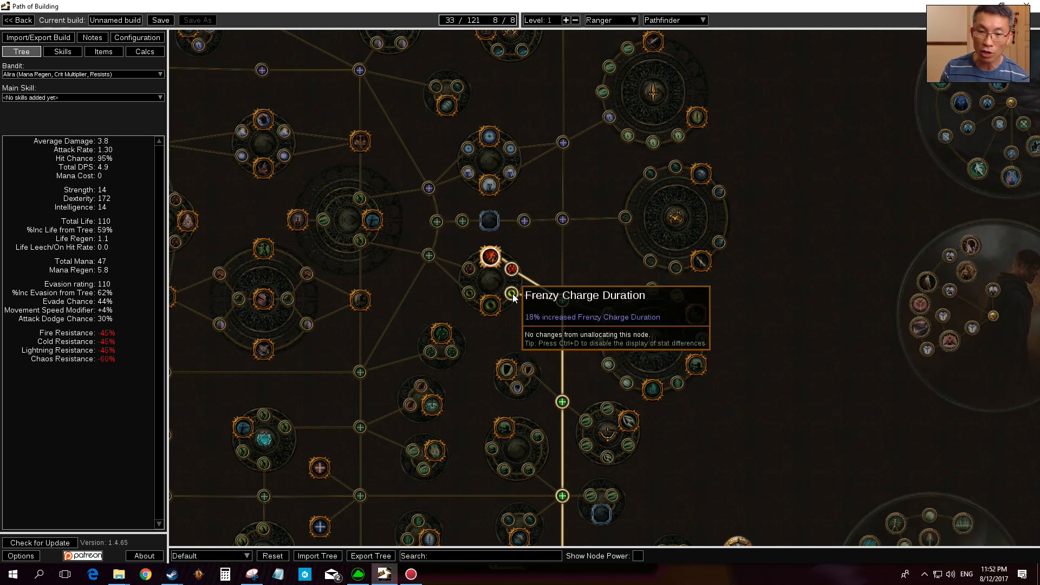
left_click(491, 306)
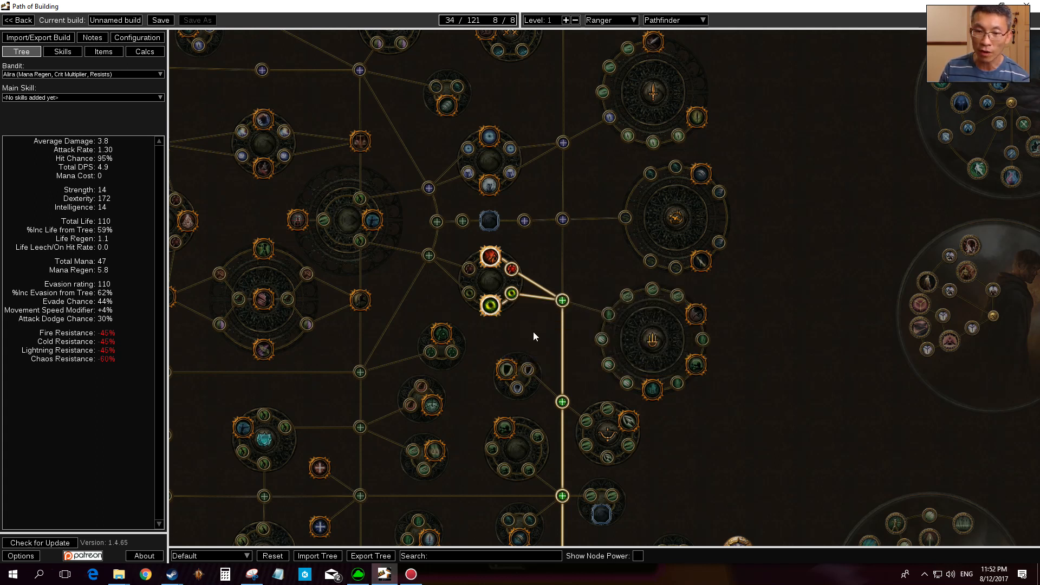
- Allocate Soul Raker by following the four small claw nodes around the near side of the claw wheel
left_click_drag(534, 331, 468, 295)
left_click_drag(650, 363, 584, 351)
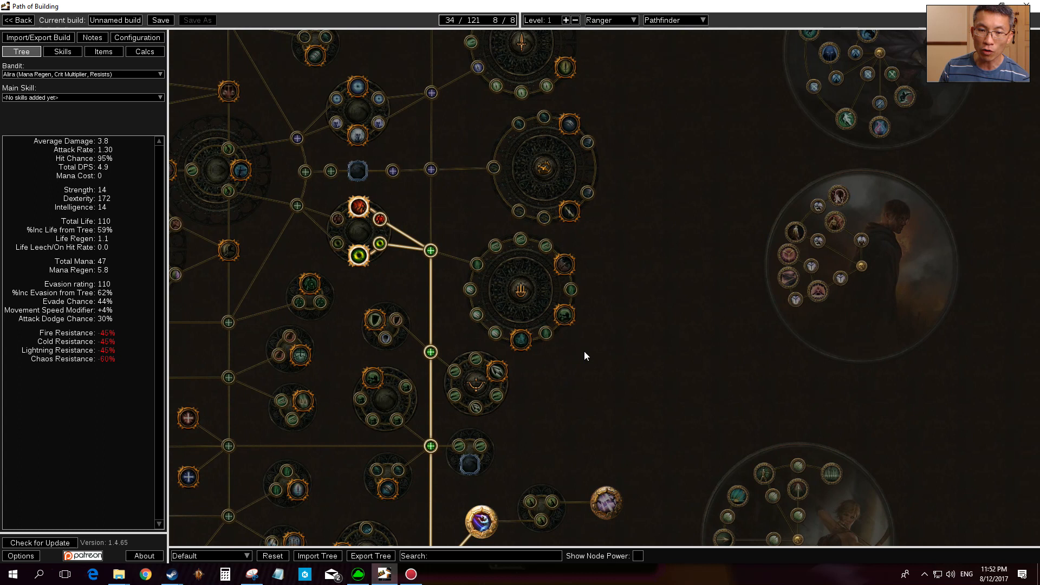
left_click(477, 265)
left_click(473, 293)
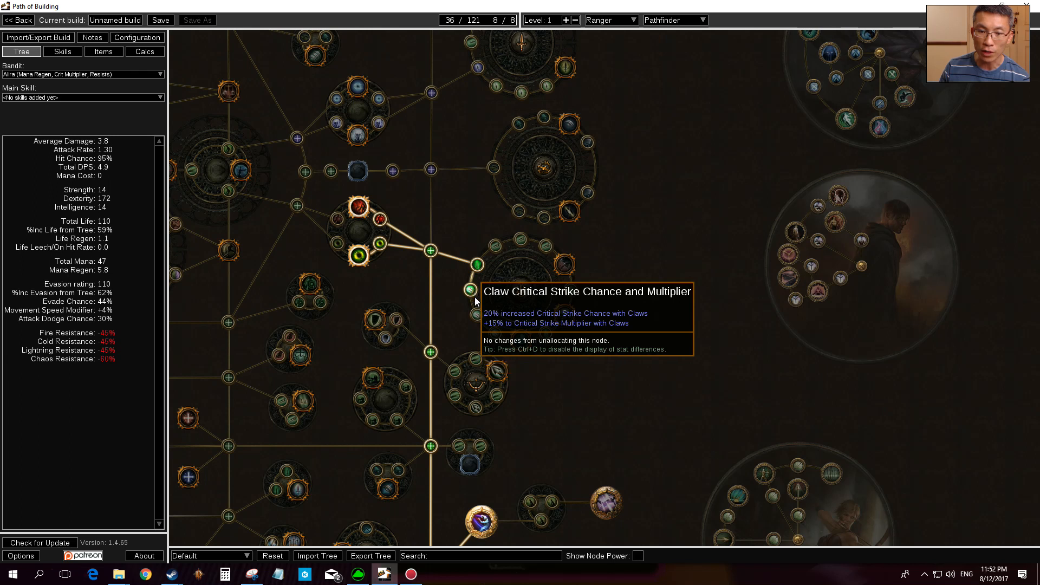
left_click(477, 315)
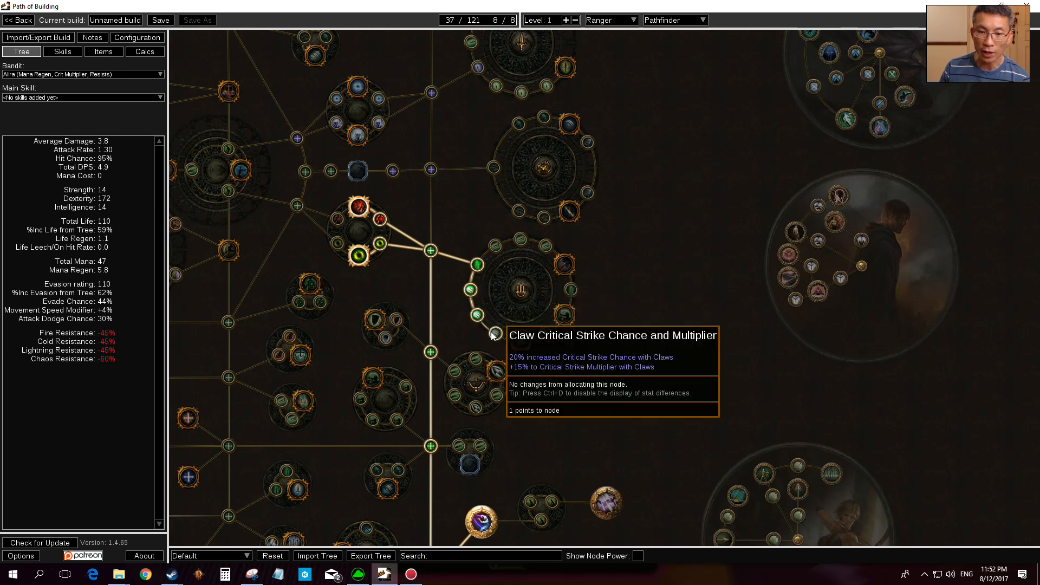
left_click(494, 334)
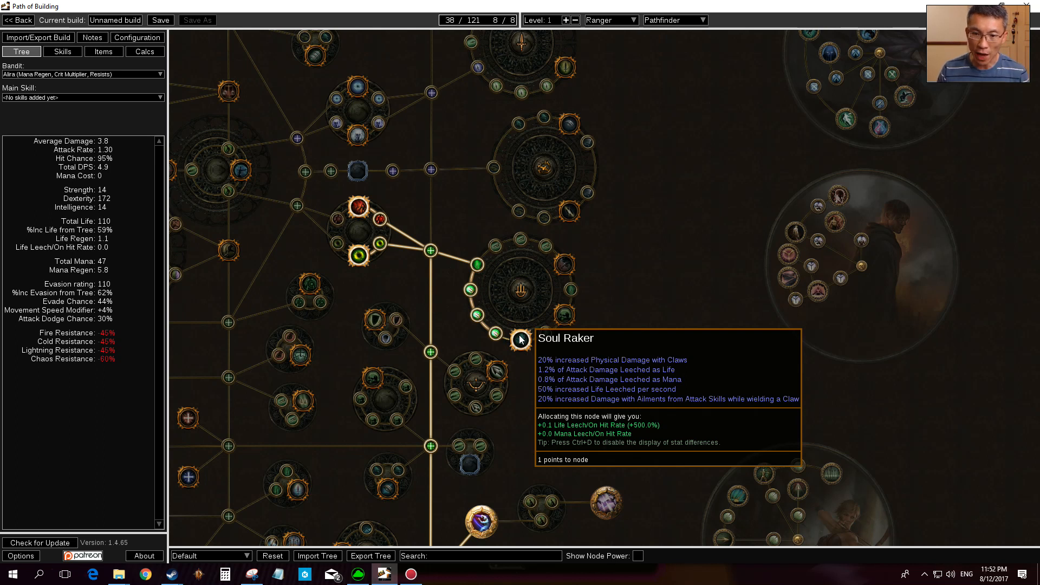
left_click(521, 340)
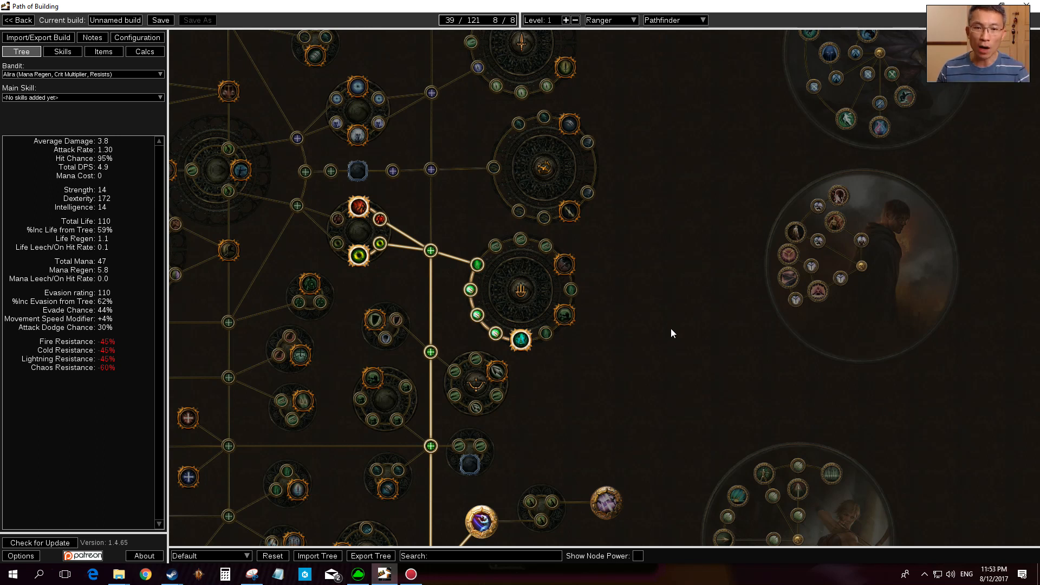
- Allocate the Dexterity junction at the lower end of the vertical route, three Weapon Elemental Damage nodes and Primeval Force
scroll(671, 328, "down", 4)
scroll(682, 277, "up", 4)
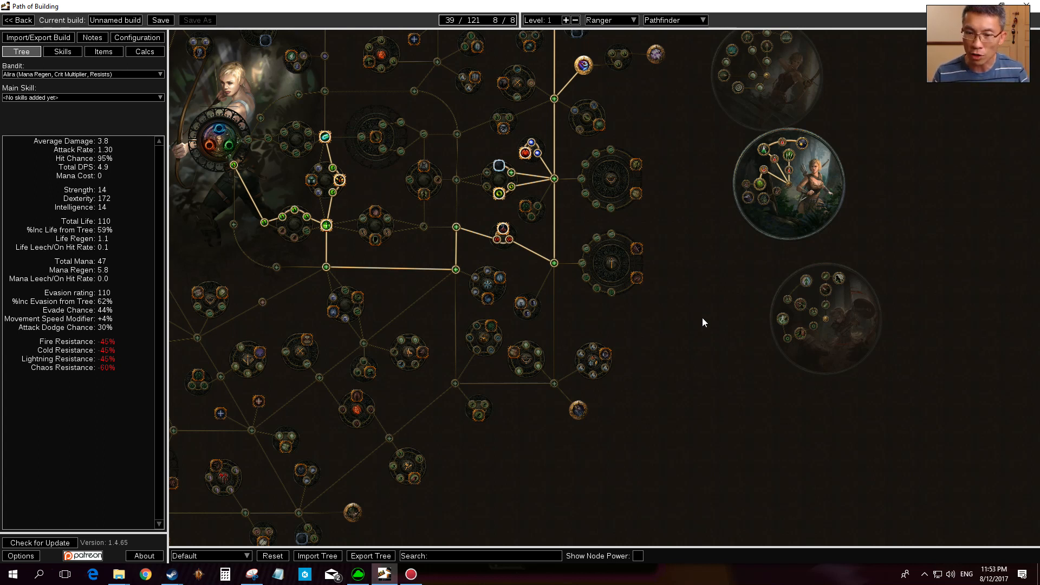
mouse_move(604, 356)
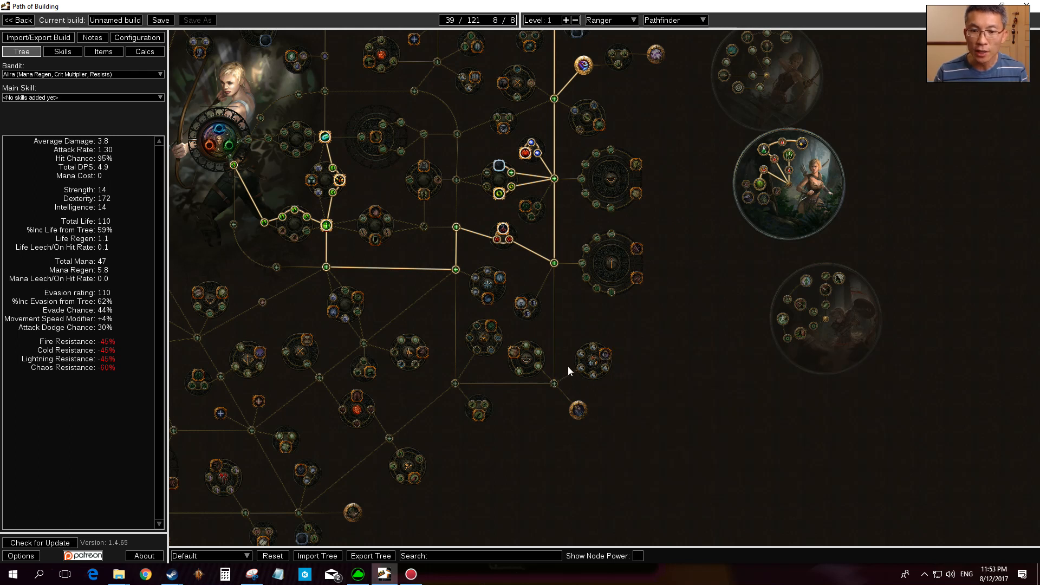
left_click(554, 384)
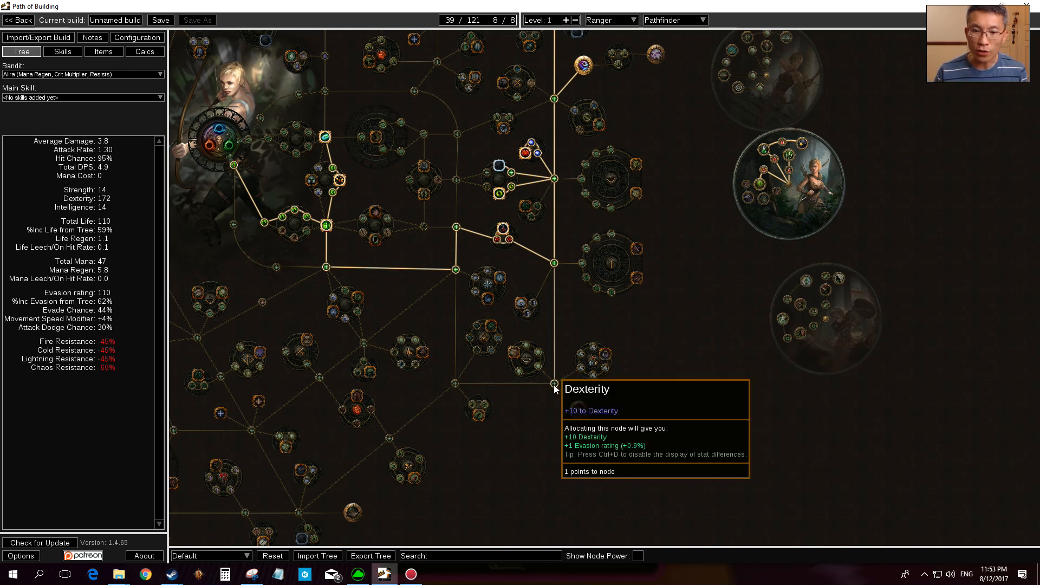
left_click(580, 369)
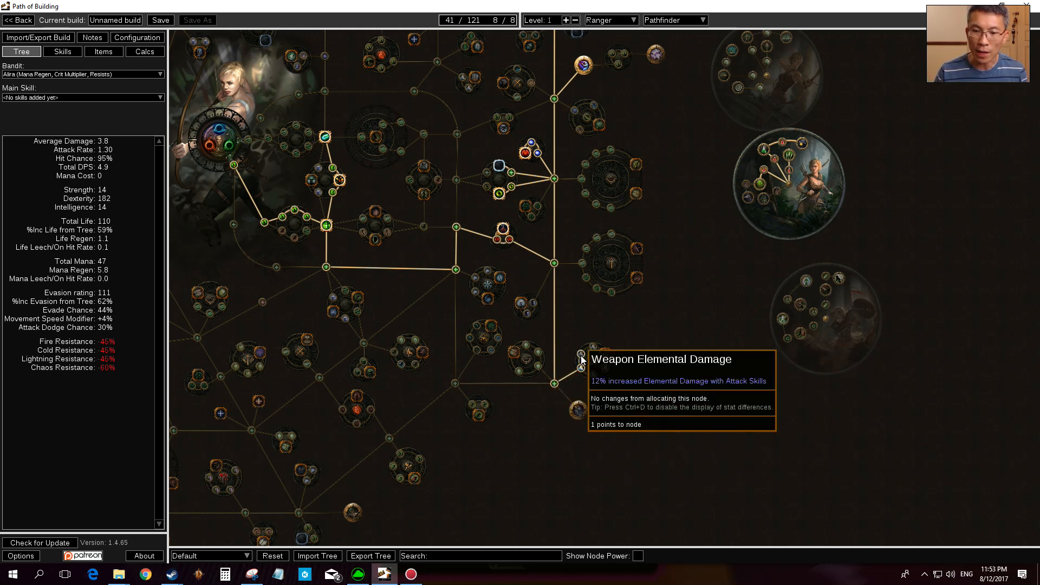
left_click(581, 356)
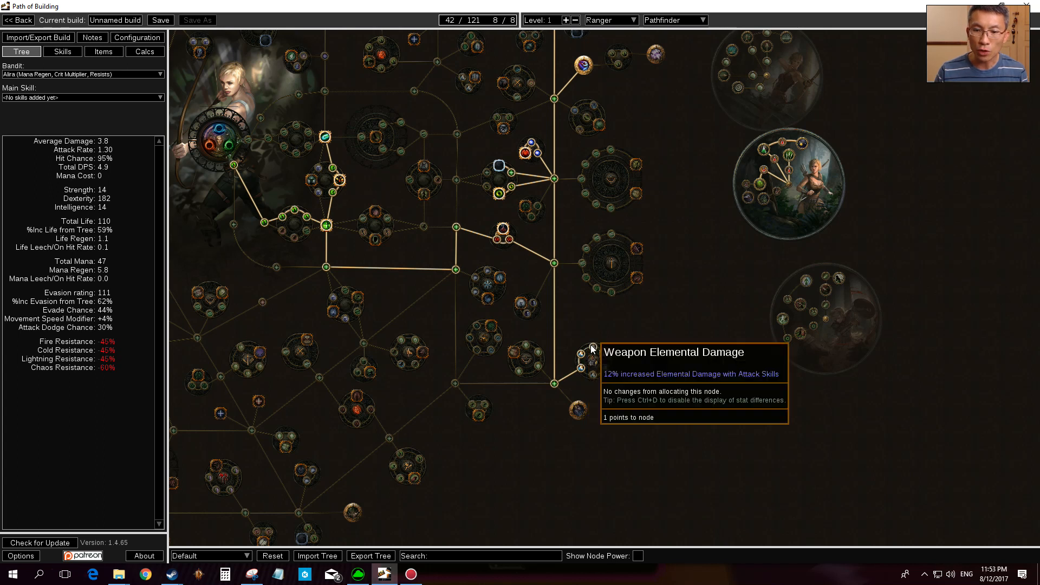
left_click(592, 348)
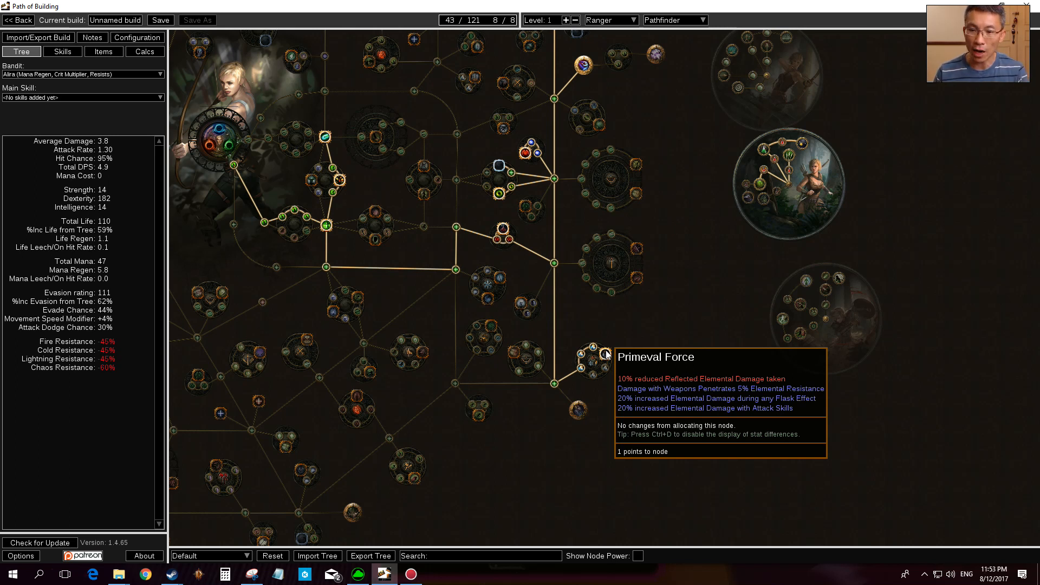
left_click(606, 353)
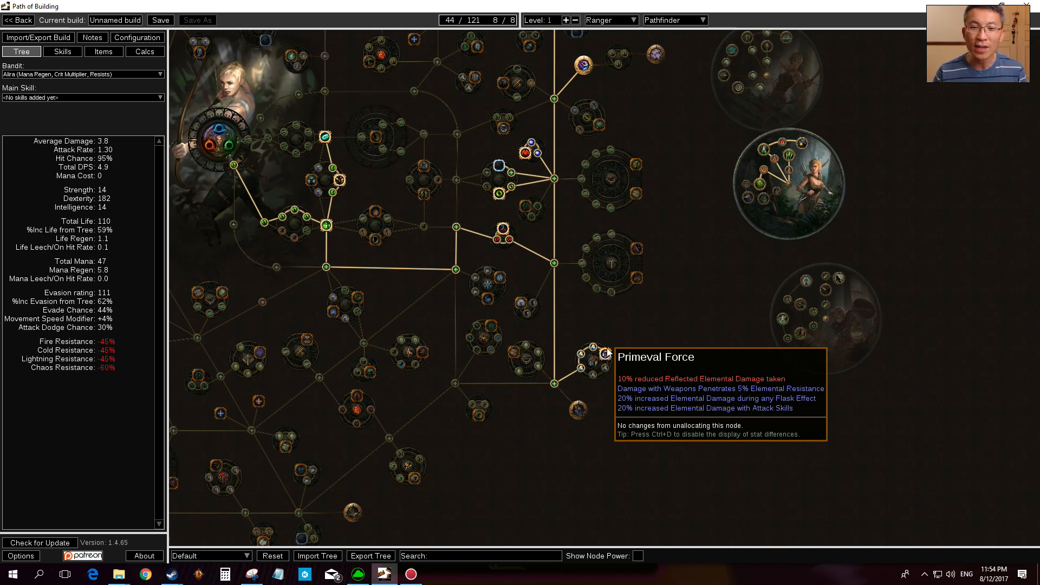
- Examine the Pathfinder ascendancy and the unallocated keystones and clusters in the lower part of the tree
left_click_drag(637, 313, 890, 286)
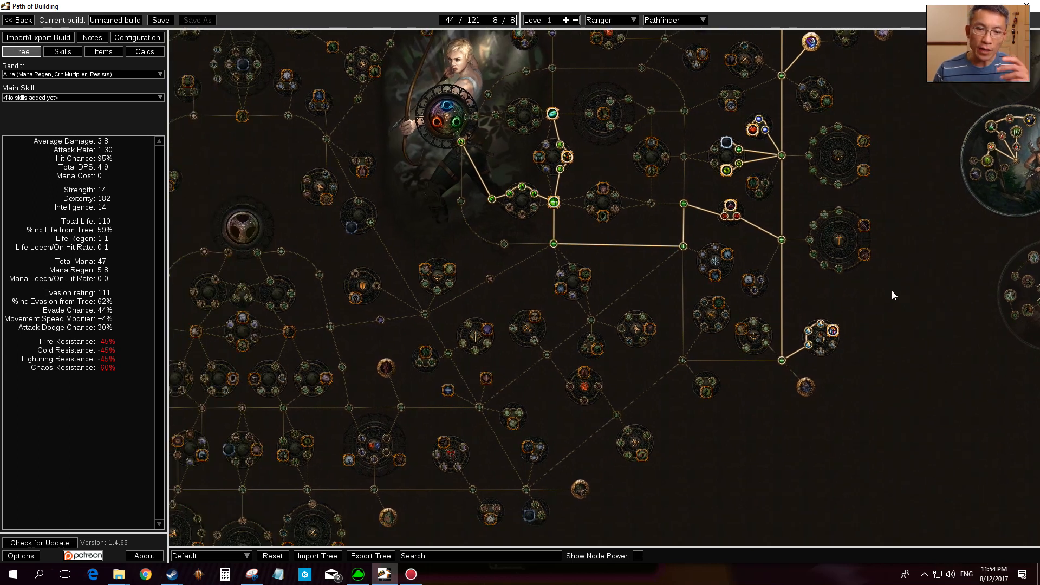
left_click_drag(818, 480, 838, 451)
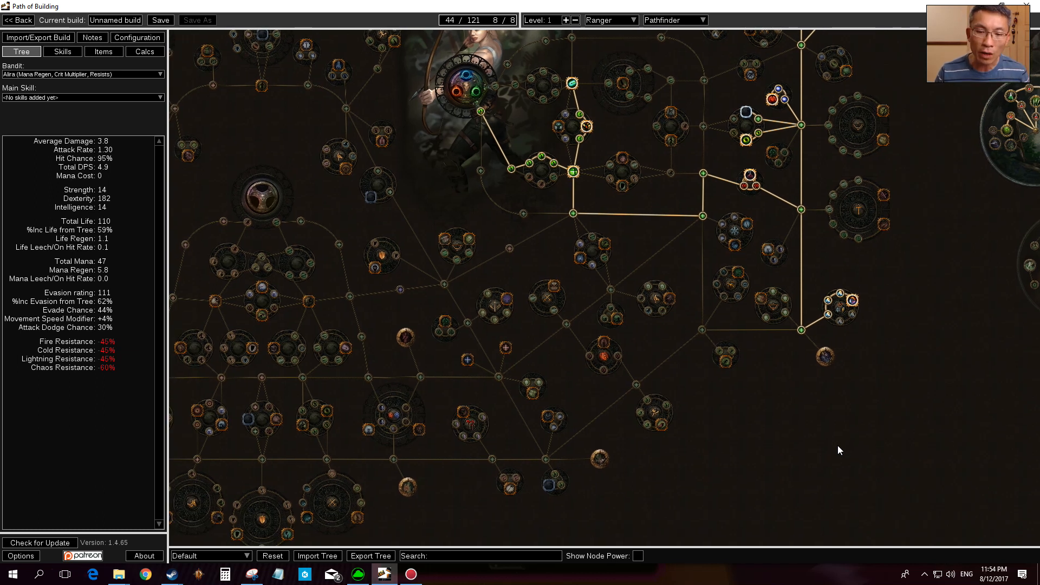
mouse_move(602, 459)
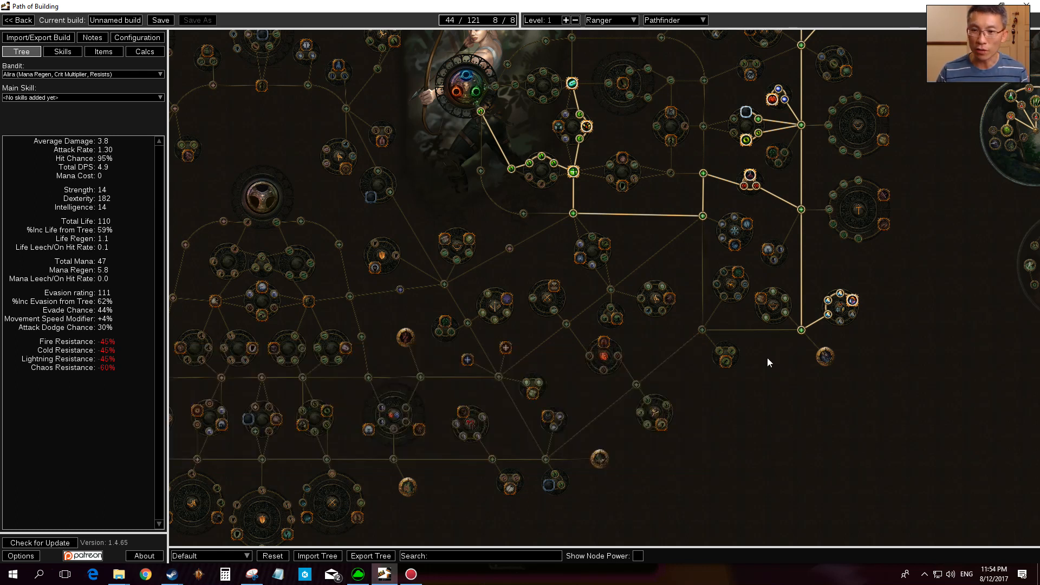
scroll(845, 325, "up", 5)
left_click_drag(740, 328, 804, 399)
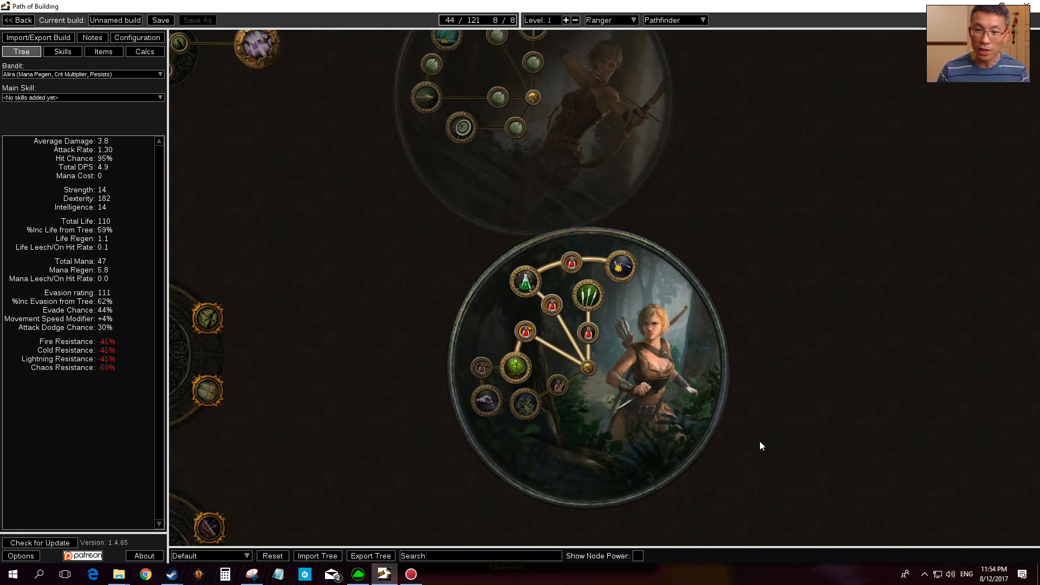
scroll(388, 454, "down", 5)
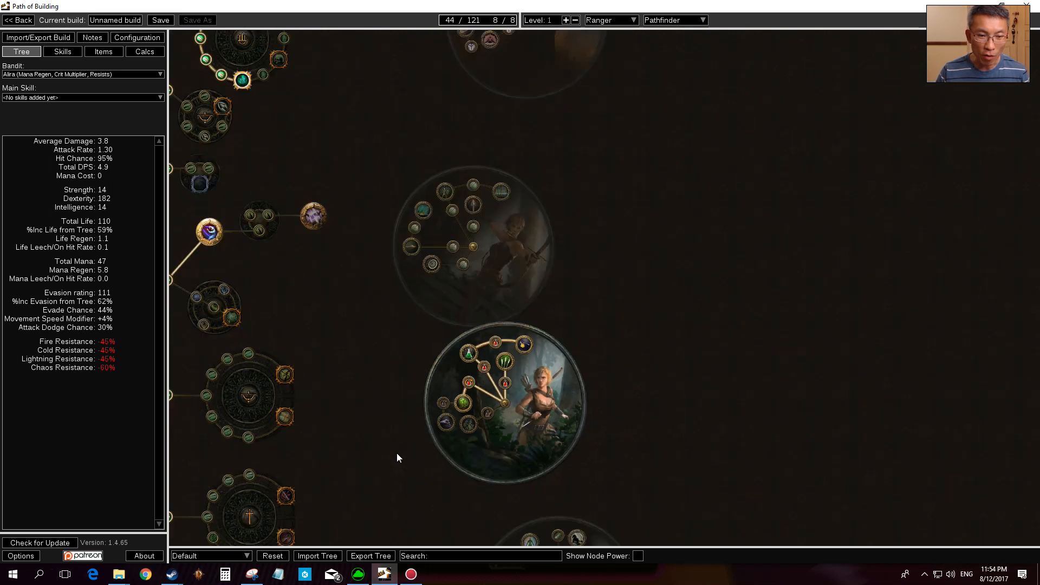
left_click_drag(372, 476, 696, 328)
left_click_drag(717, 404, 894, 313)
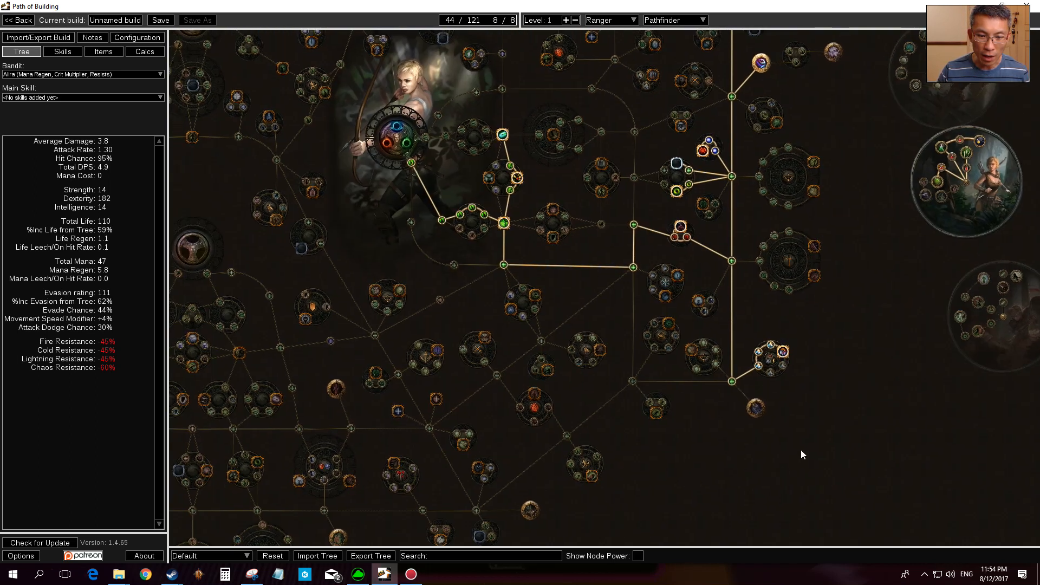
left_click_drag(801, 450, 883, 362)
mouse_move(614, 424)
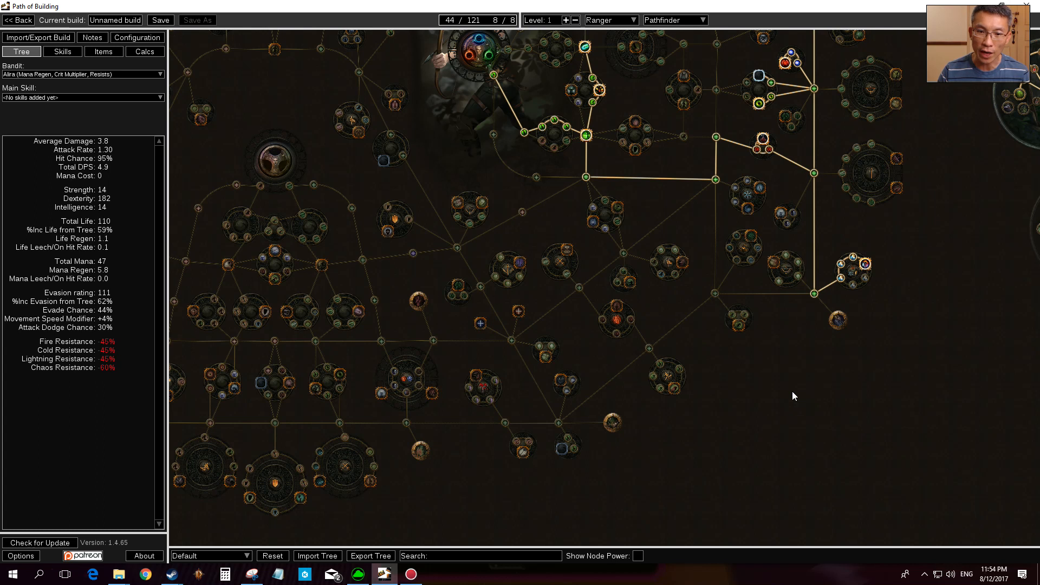
mouse_move(416, 300)
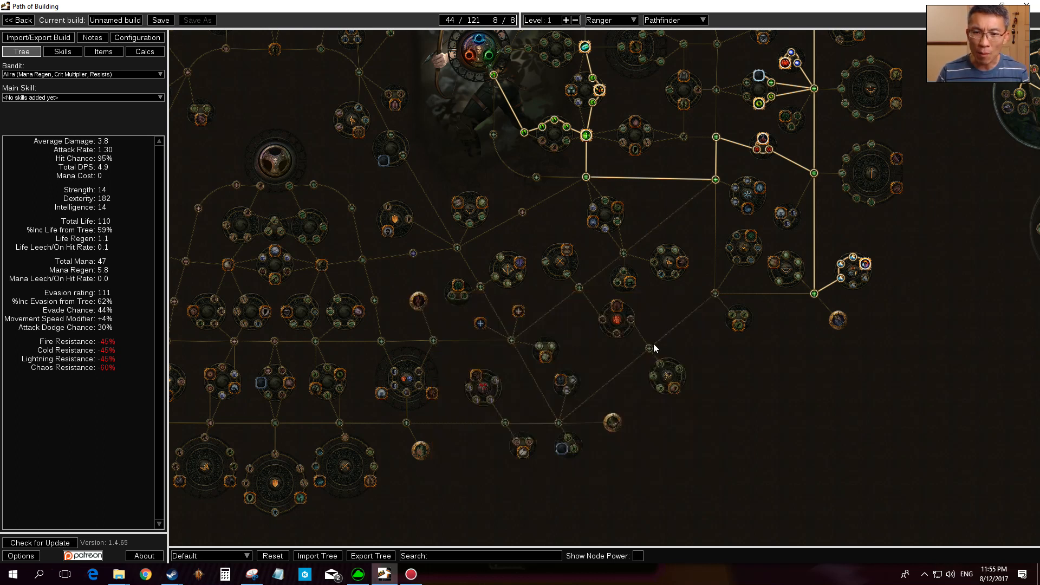
- Allocate the Dexterity junction beside the one-handed cluster, One Handed Attack Speed and two One Handed Critical Strike Chance nodes
scroll(642, 344, "up", 3)
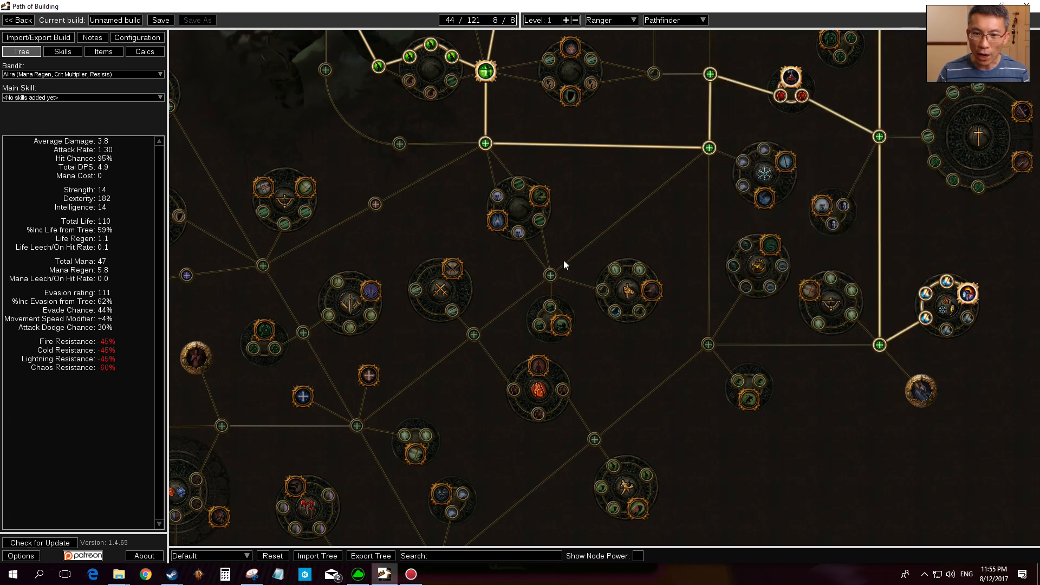
left_click(549, 277)
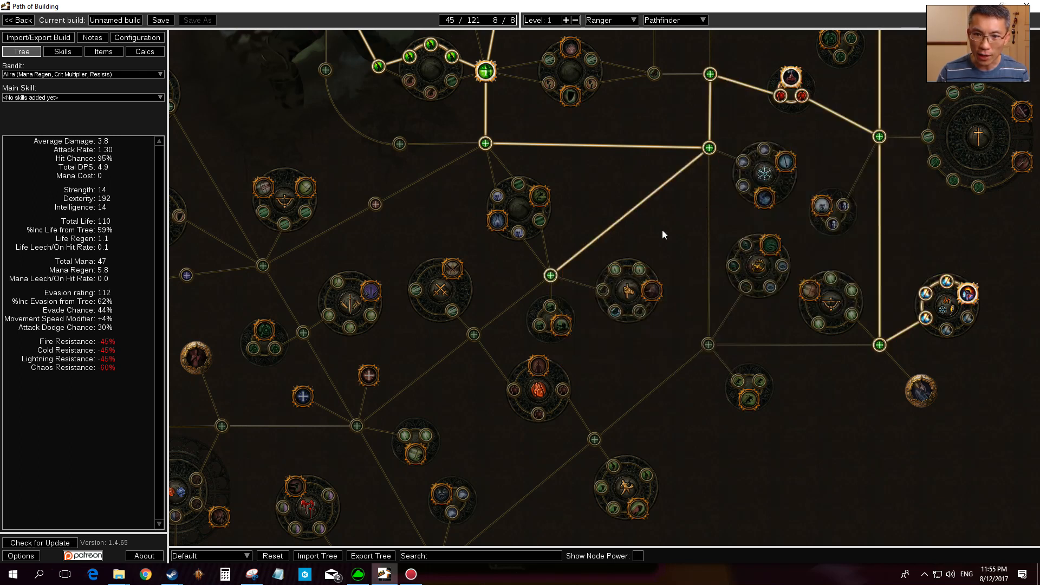
mouse_move(600, 291)
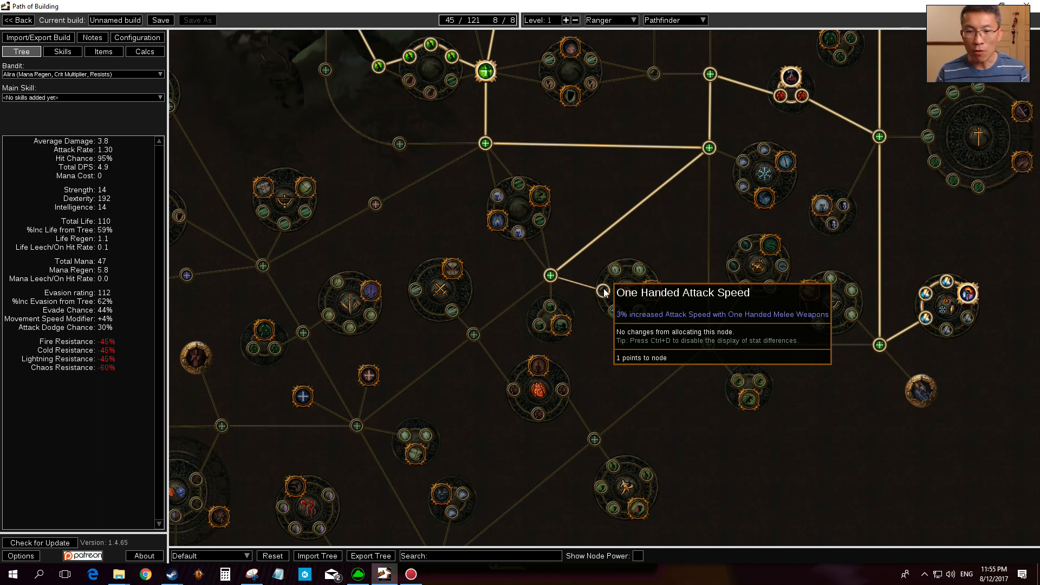
left_click(604, 292)
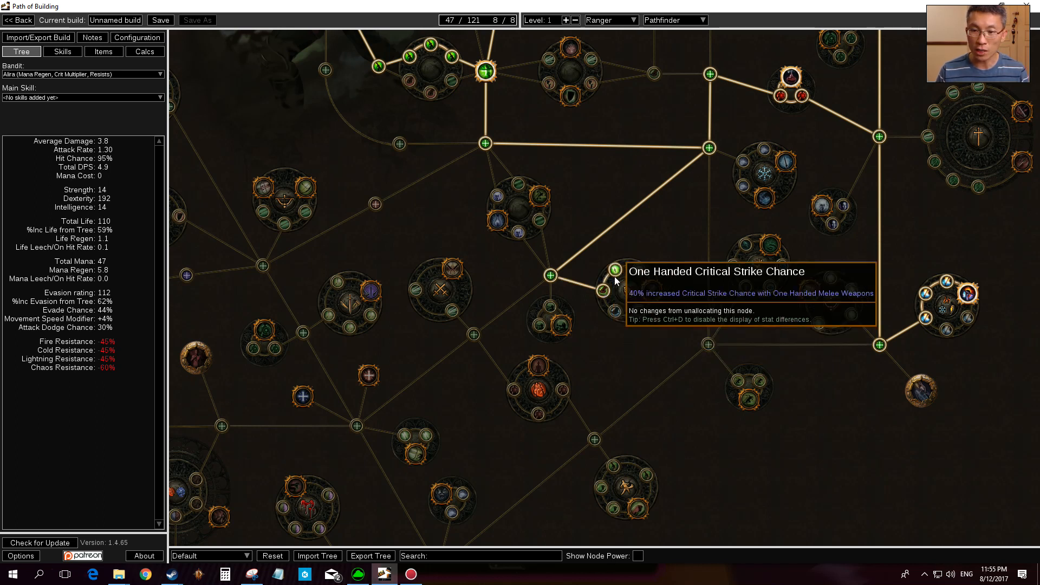
left_click(614, 277)
left_click(639, 274)
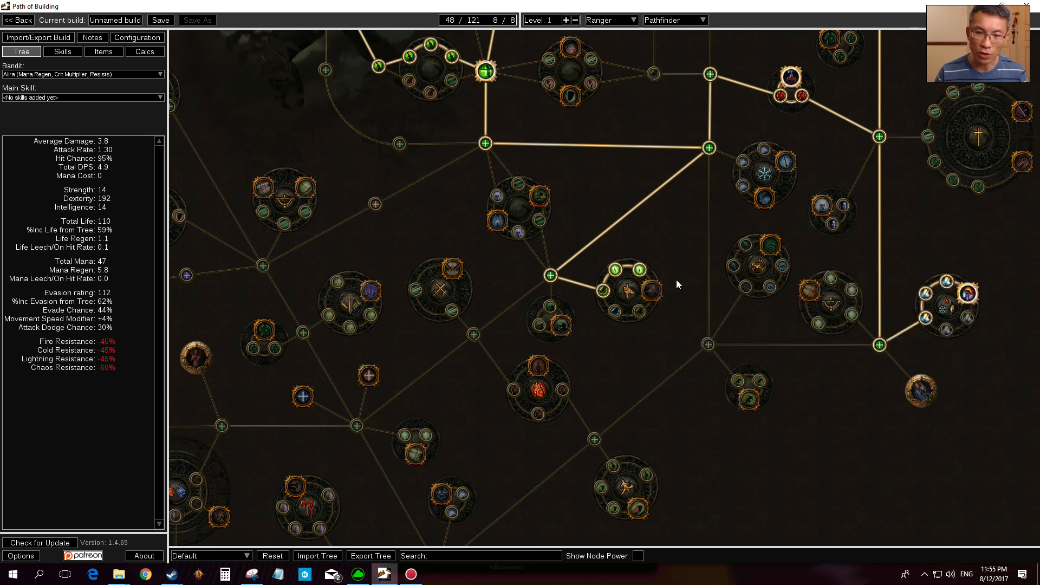
- Extend the route diagonally from the one-handed cluster's junction through two Dexterity nodes, and allocate Thick Skin with its adjoining life node
left_click_drag(676, 278, 814, 341)
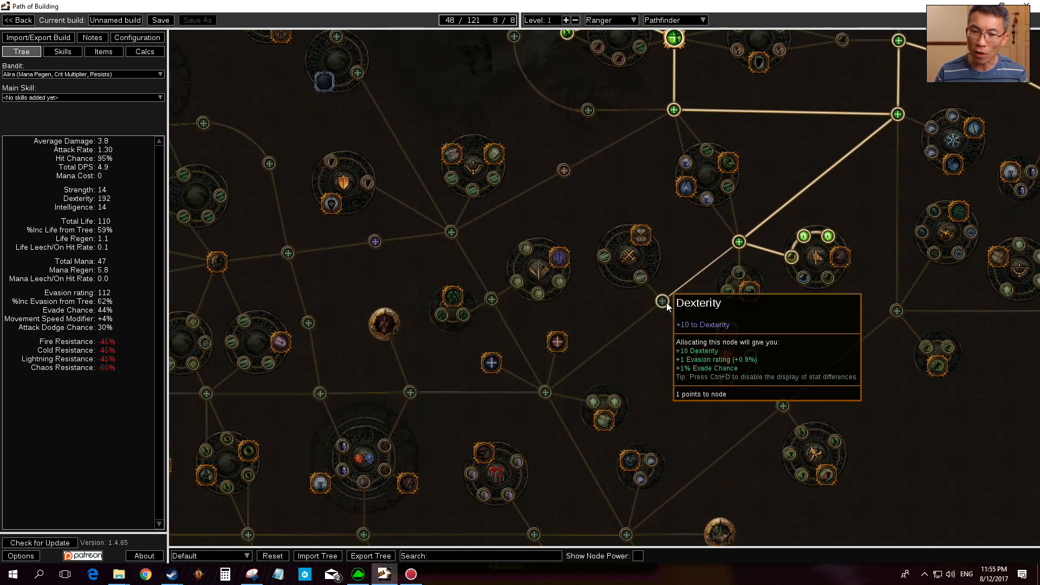
left_click(545, 393)
left_click_drag(627, 367, 718, 352)
scroll(719, 353, "down", 2)
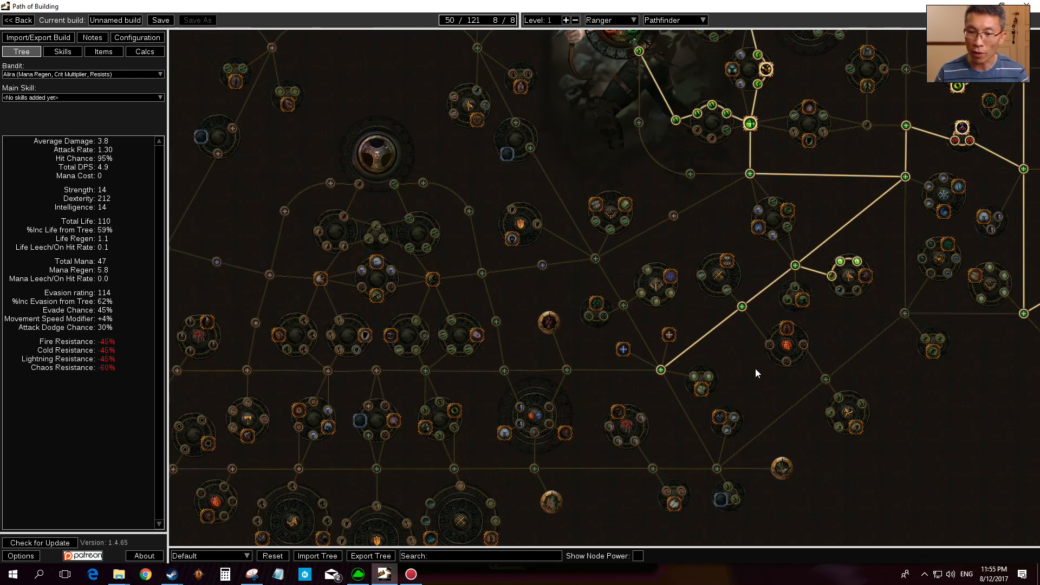
left_click_drag(756, 368, 776, 337)
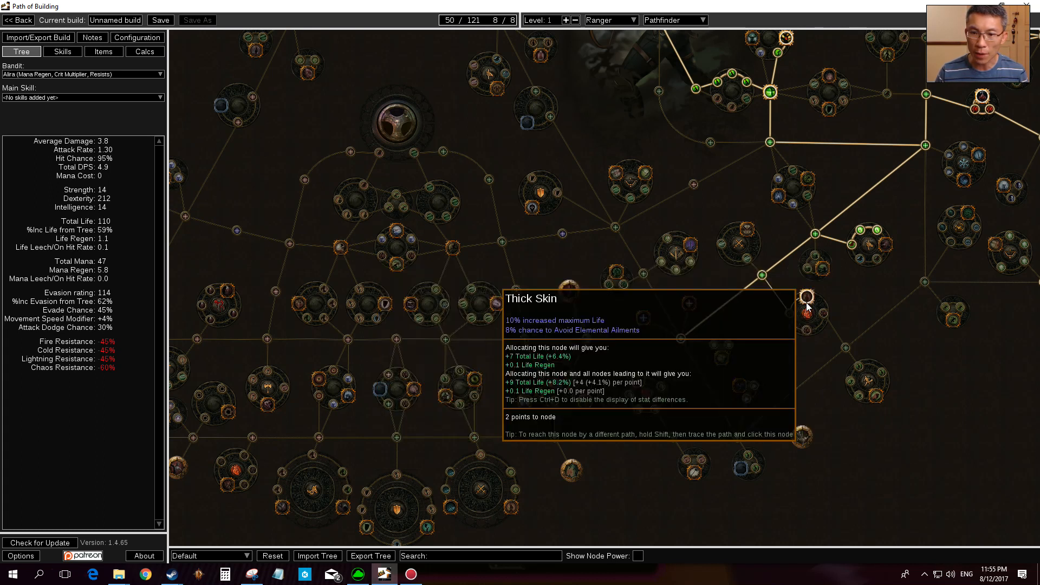
scroll(807, 302, "up", 3)
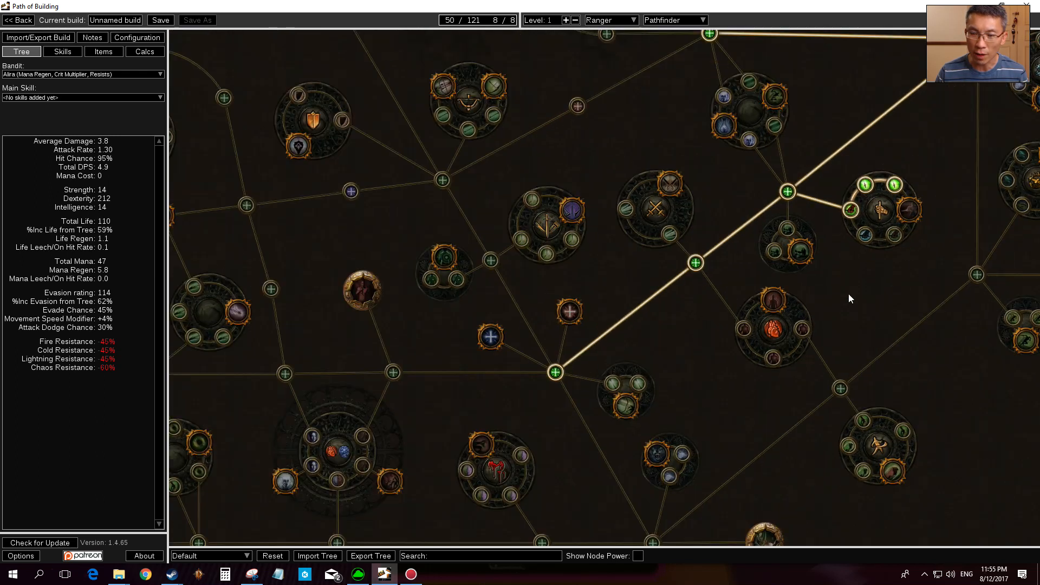
left_click(780, 304)
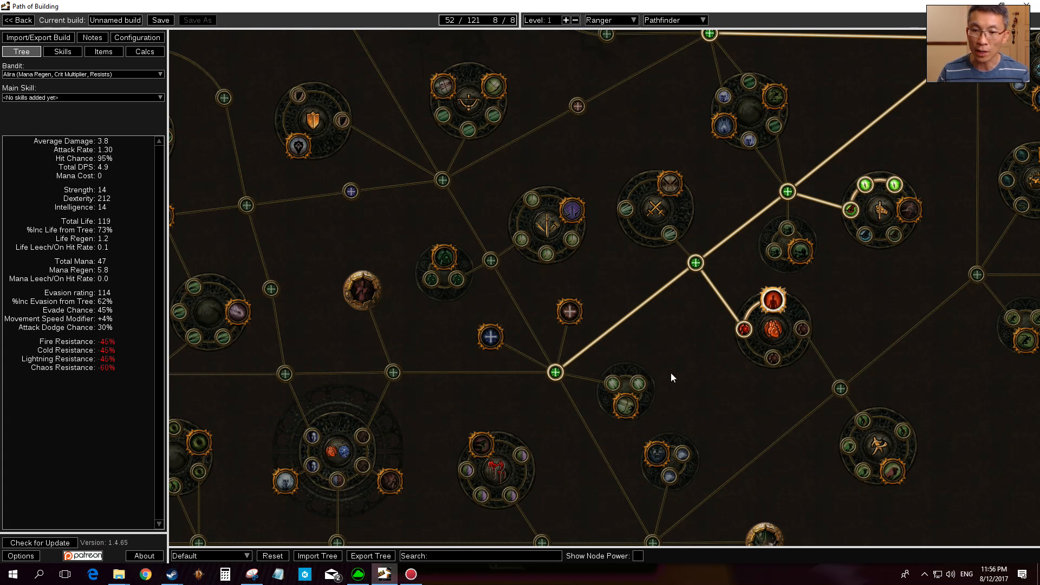
- Allocate the Point Blank keystone and the red keystone on the opposite side of the junction, including the Dexterity nodes leading to them
scroll(730, 400, "down", 2)
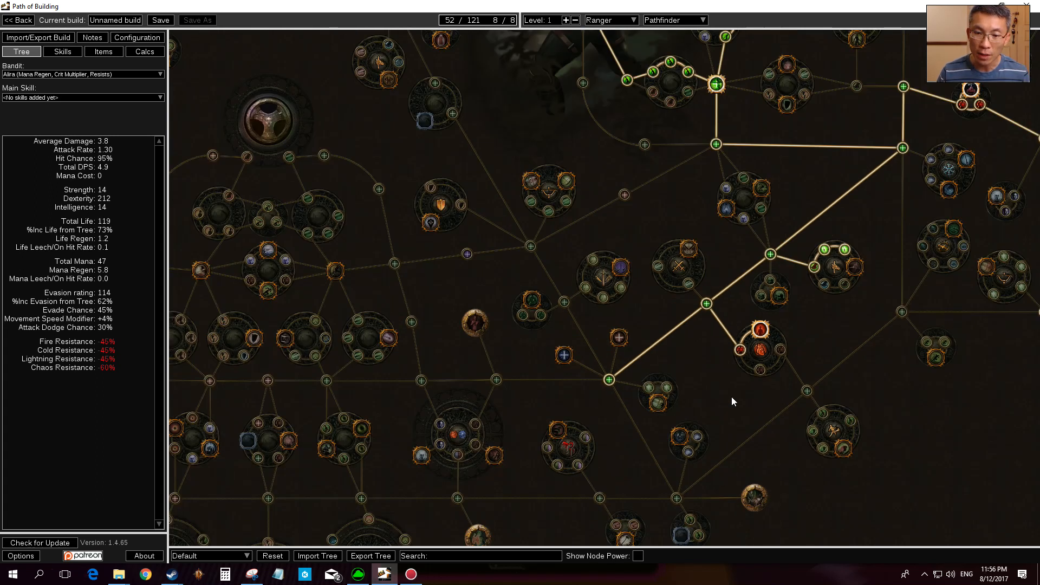
left_click_drag(732, 394, 762, 364)
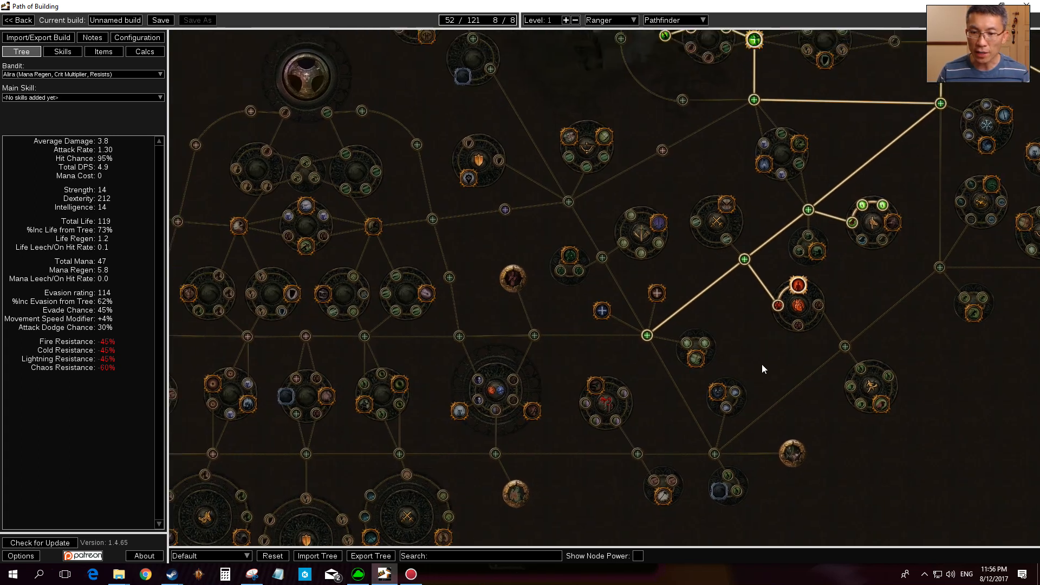
left_click(792, 453)
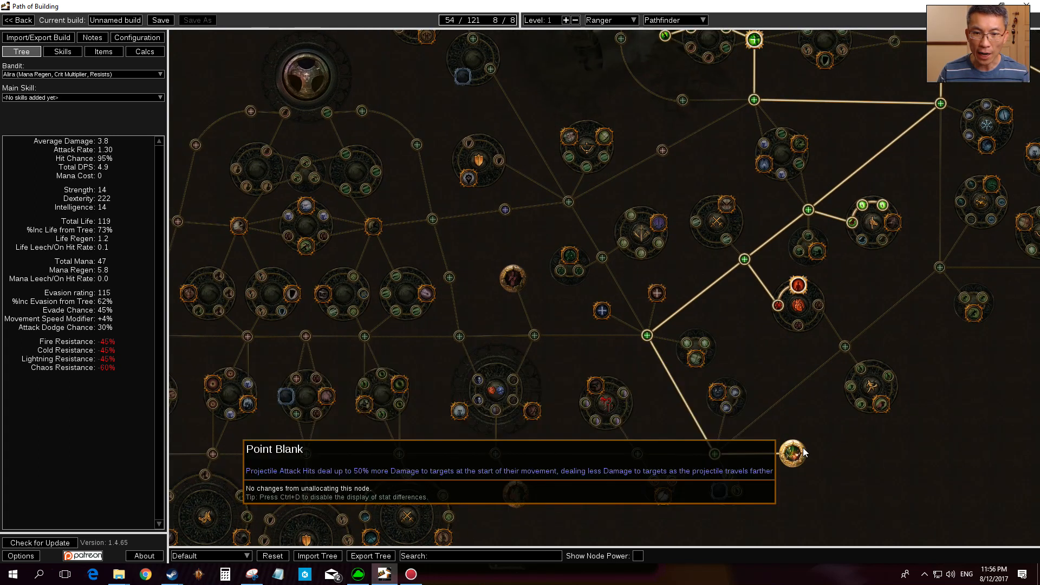
left_click(512, 279)
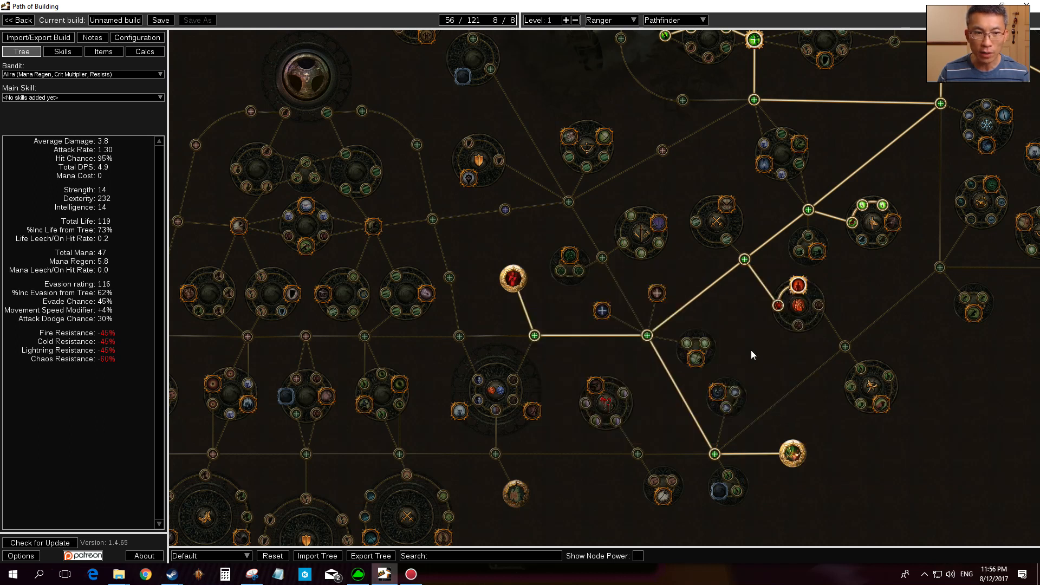
- Continue the route from the Dexterity node below the red keystone through two more Dexterity nodes to the junction above the Savagery cluster
left_click_drag(751, 355, 822, 383)
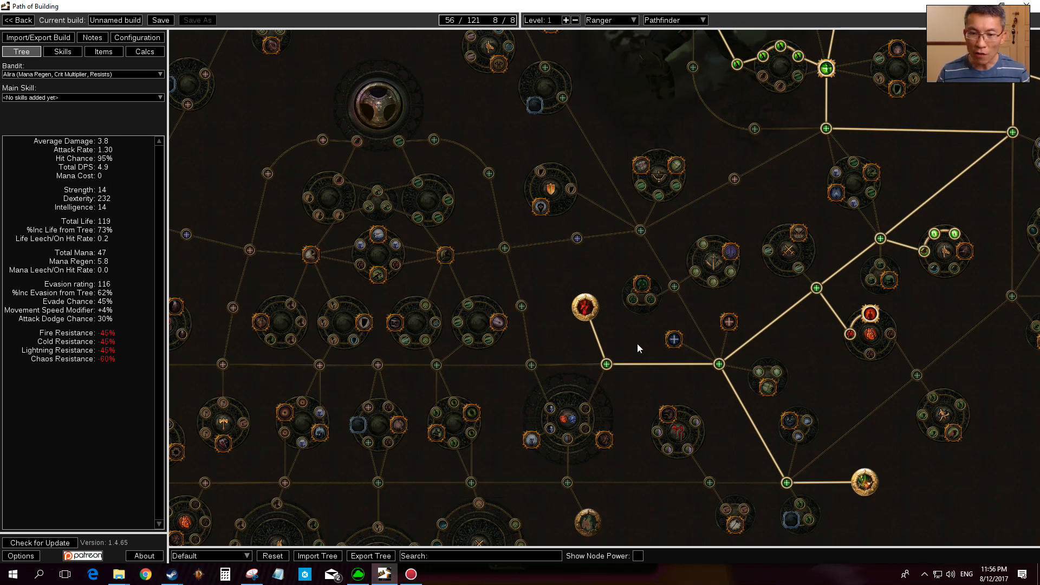
left_click_drag(637, 344, 751, 335)
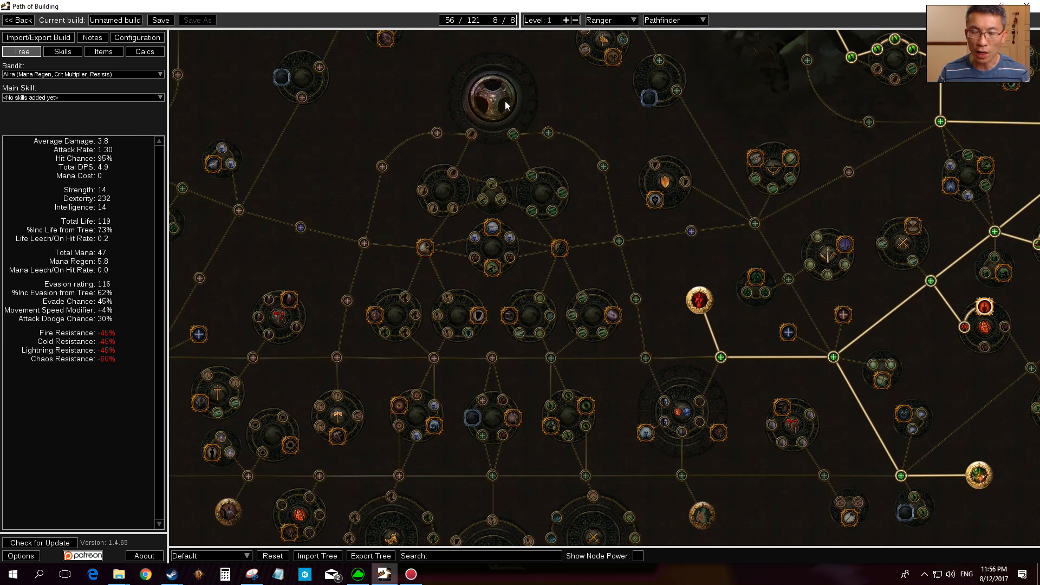
left_click_drag(505, 101, 700, 379)
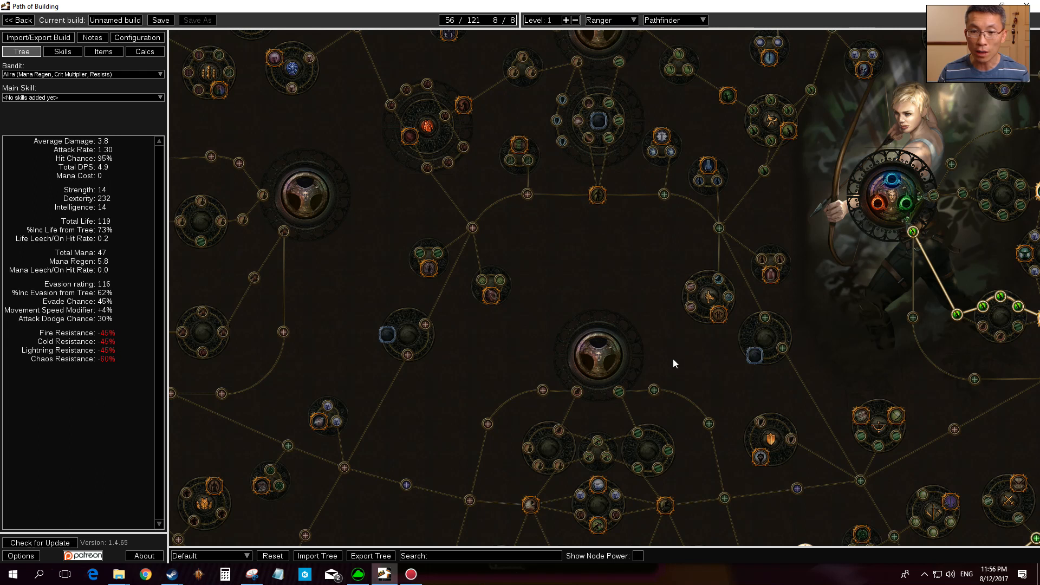
left_click_drag(673, 358, 658, 287)
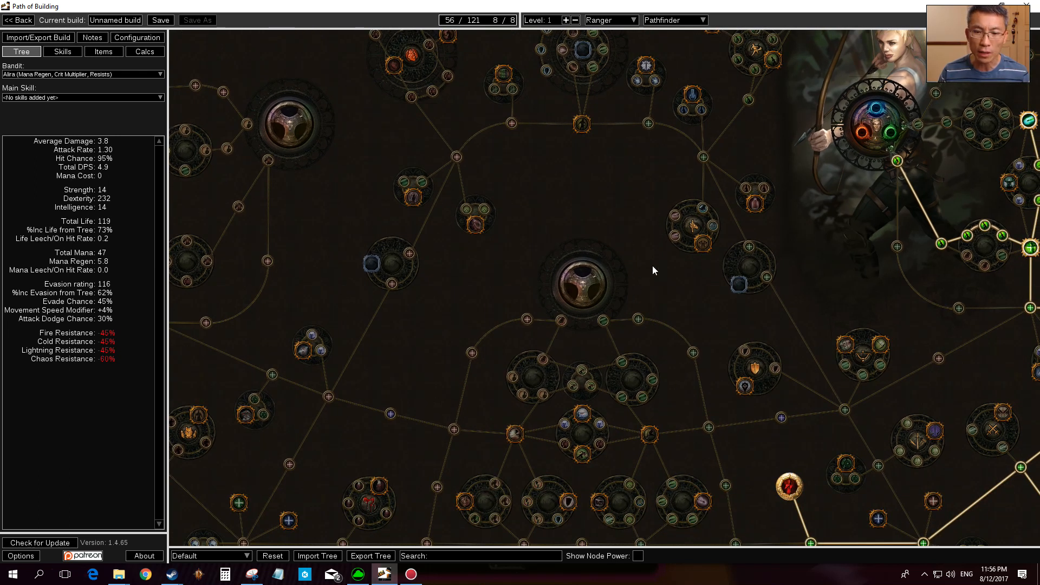
left_click_drag(672, 344, 636, 246)
left_click_drag(656, 325, 616, 255)
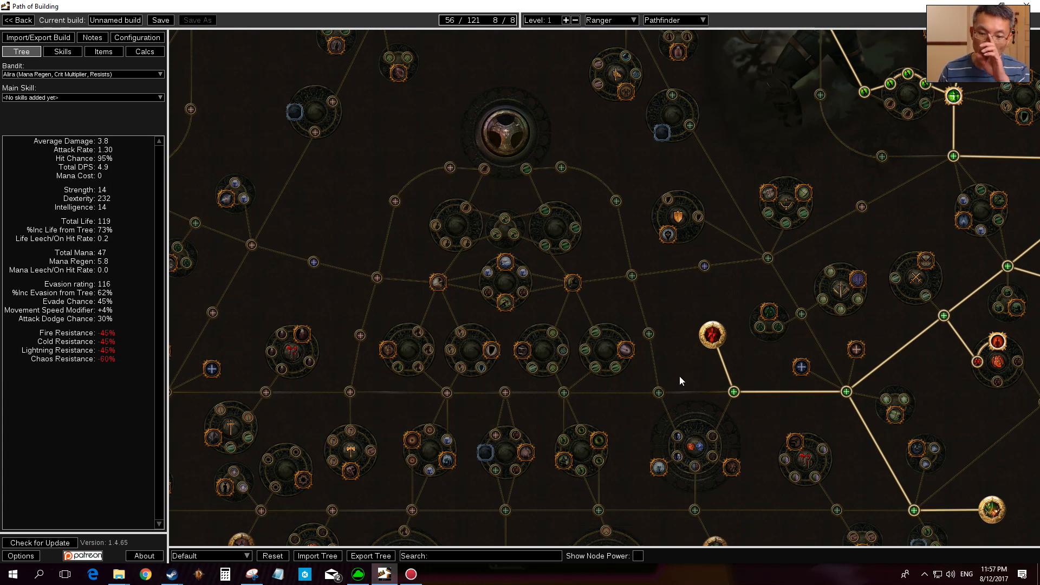
left_click(564, 393)
left_click_drag(612, 441, 608, 395)
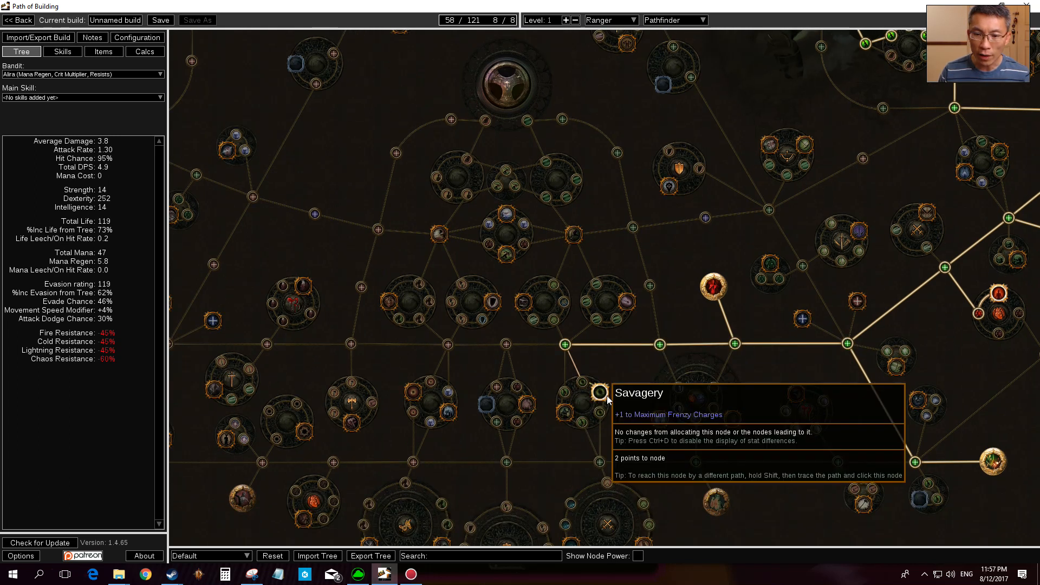
- Allocate Savagery with the node leading to it, and extend the horizontal route by one Strength node
left_click(601, 393)
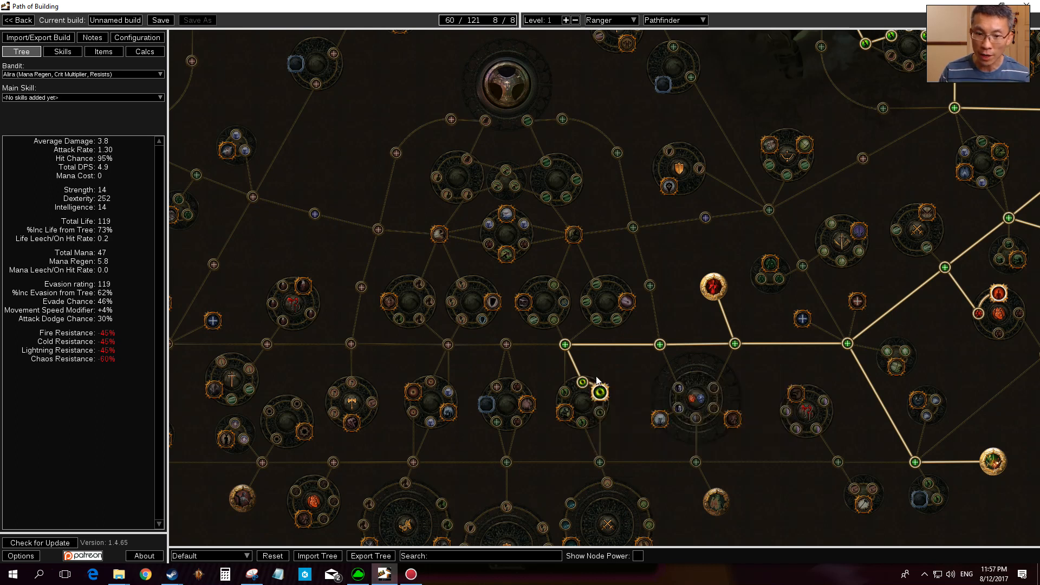
left_click_drag(601, 367, 642, 366)
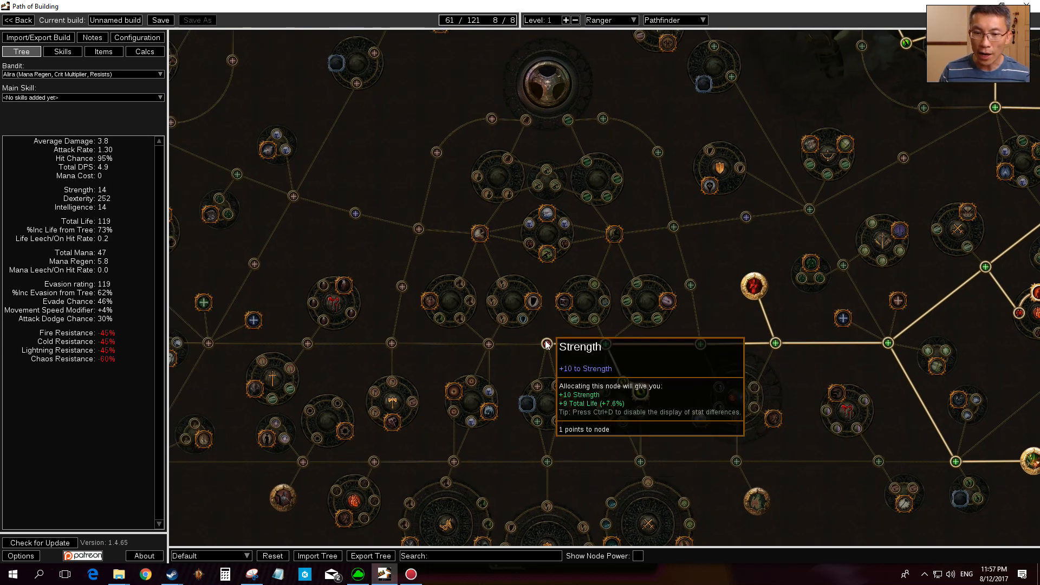
left_click(546, 343)
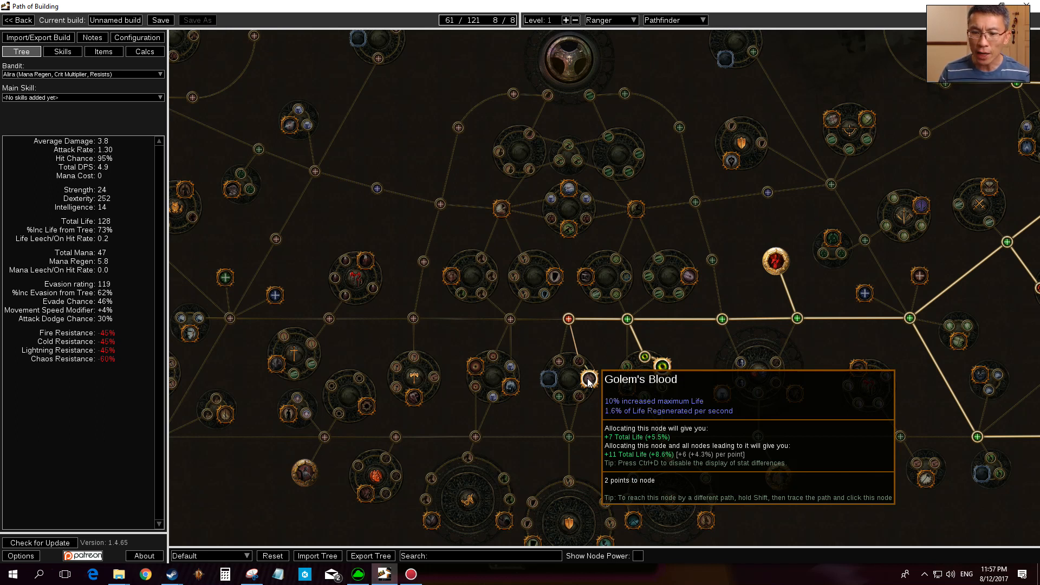
- Allocate Golem's Blood and the jewel socket in the cluster below the Strength node, including the nodes leading to them
left_click(589, 382)
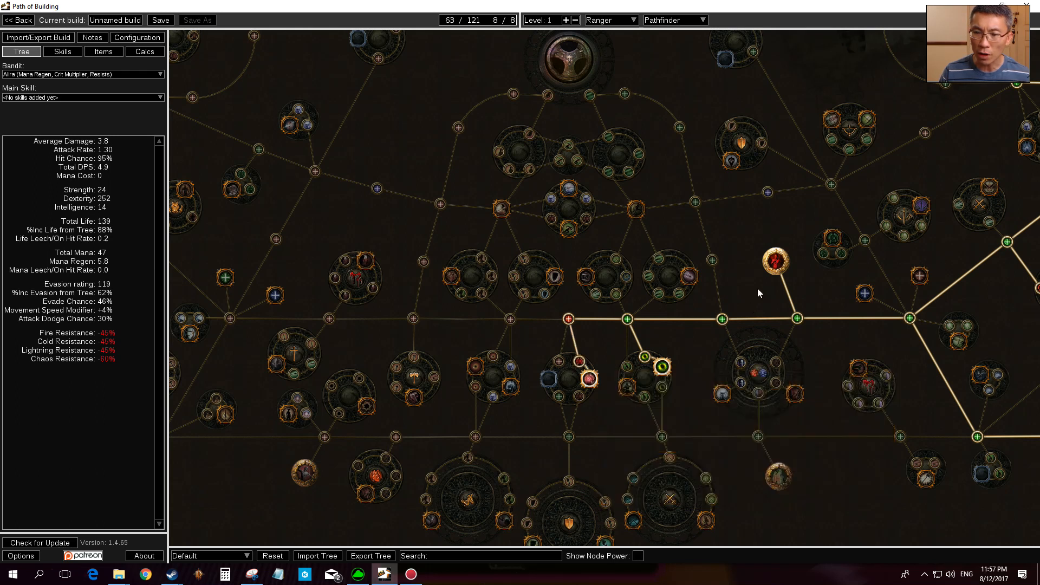
mouse_move(775, 264)
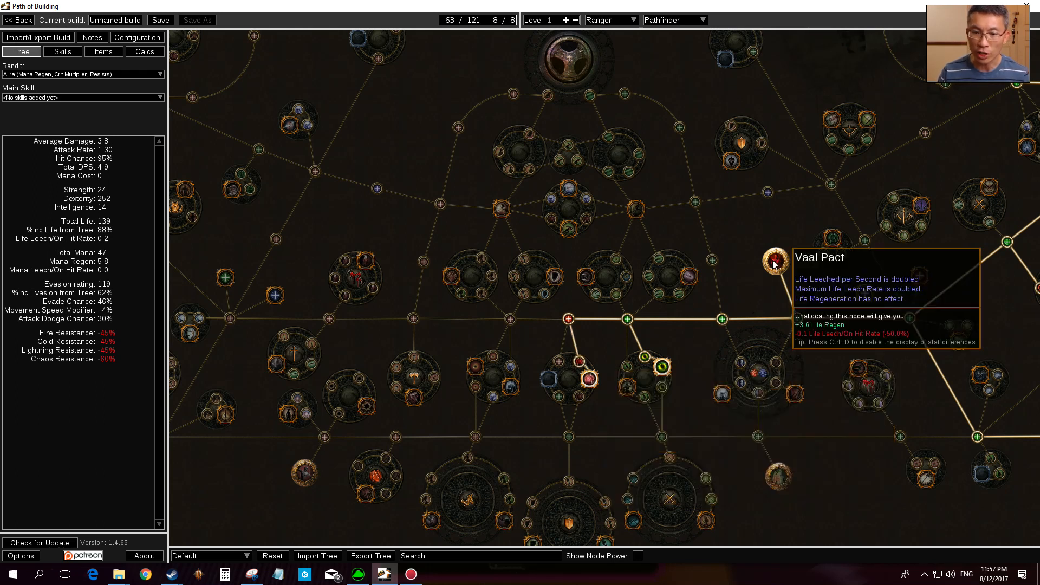
mouse_move(588, 379)
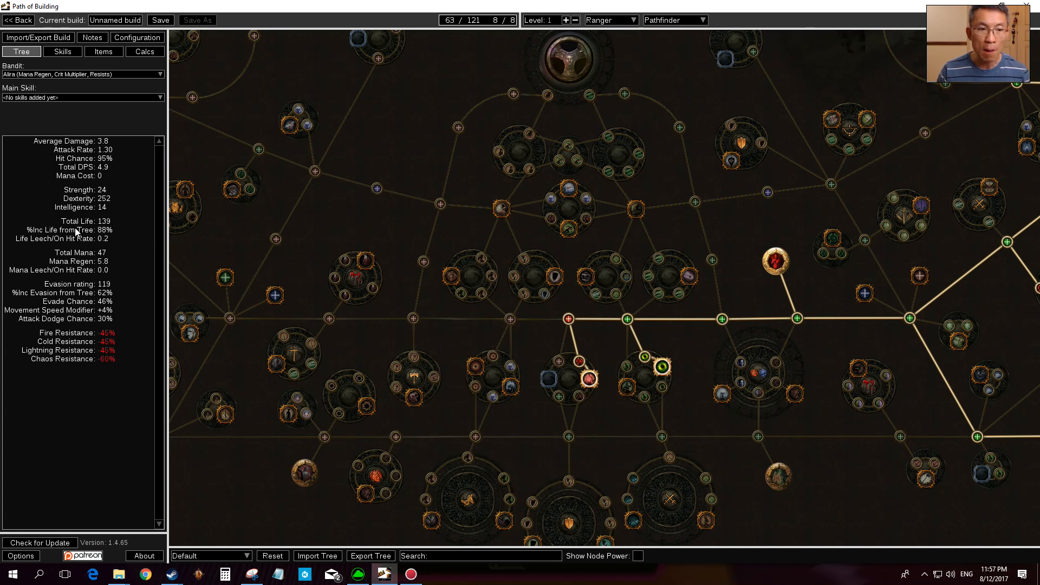
left_click(546, 379)
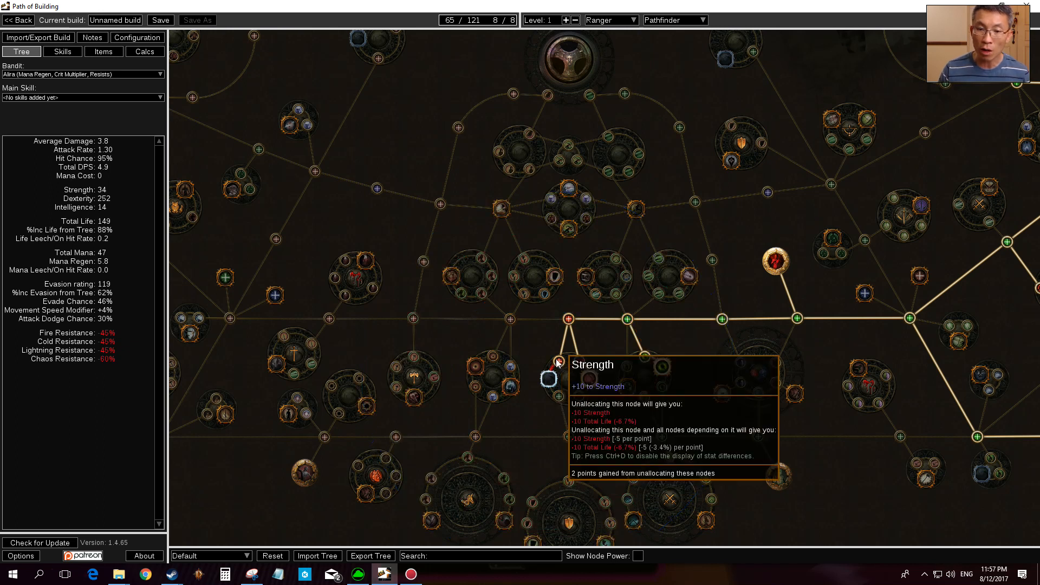
left_click_drag(582, 333, 582, 319)
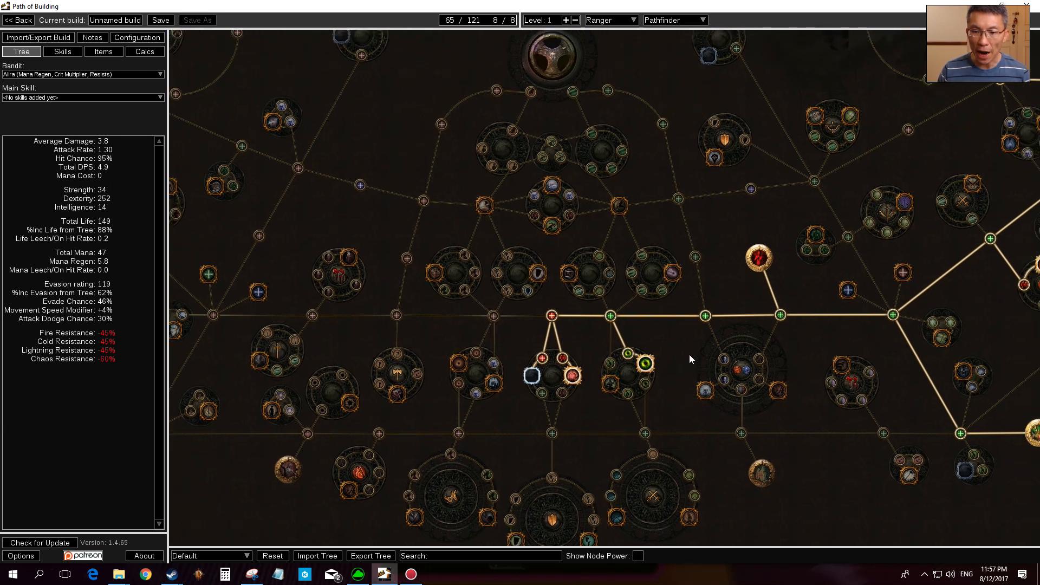
- Allocate three nodes and the notable in the Projectile Damage cluster above Savagery
left_click_drag(689, 355, 626, 379)
scroll(625, 377, "down", 1)
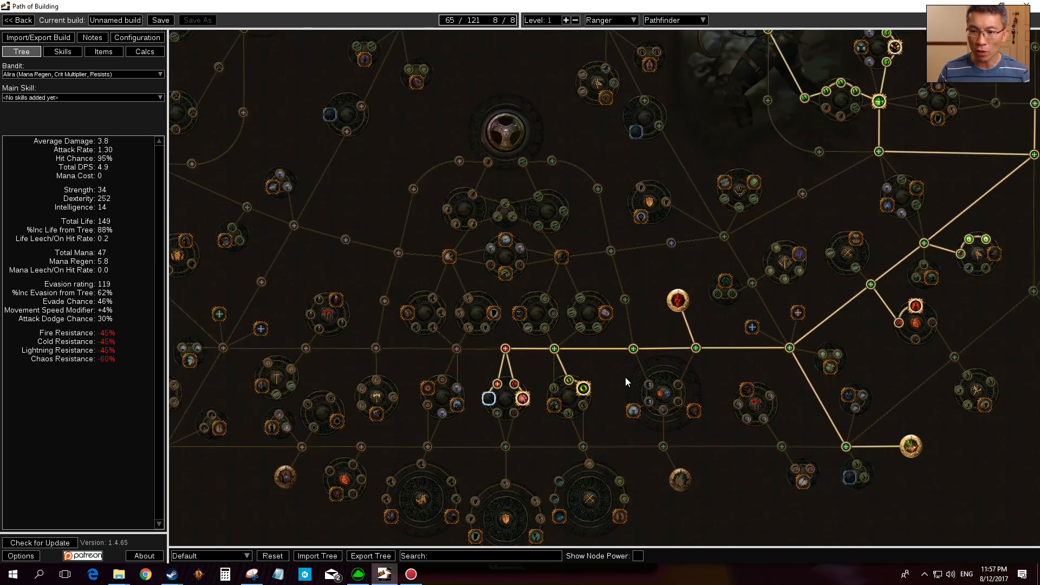
left_click_drag(744, 391, 667, 433)
left_click_drag(599, 415, 629, 458)
scroll(600, 445, "up", 2)
mouse_move(593, 368)
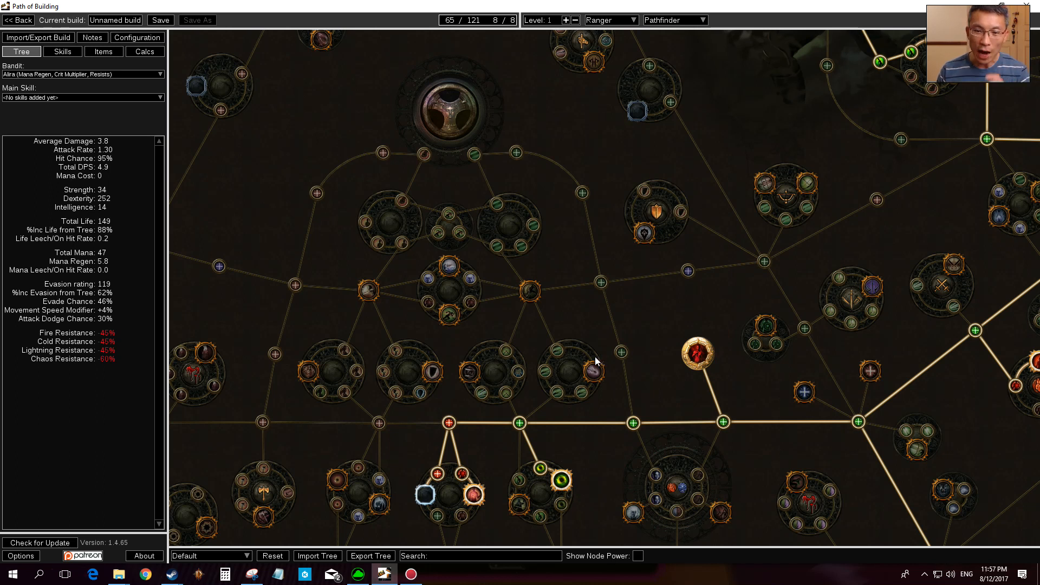
left_click(557, 392)
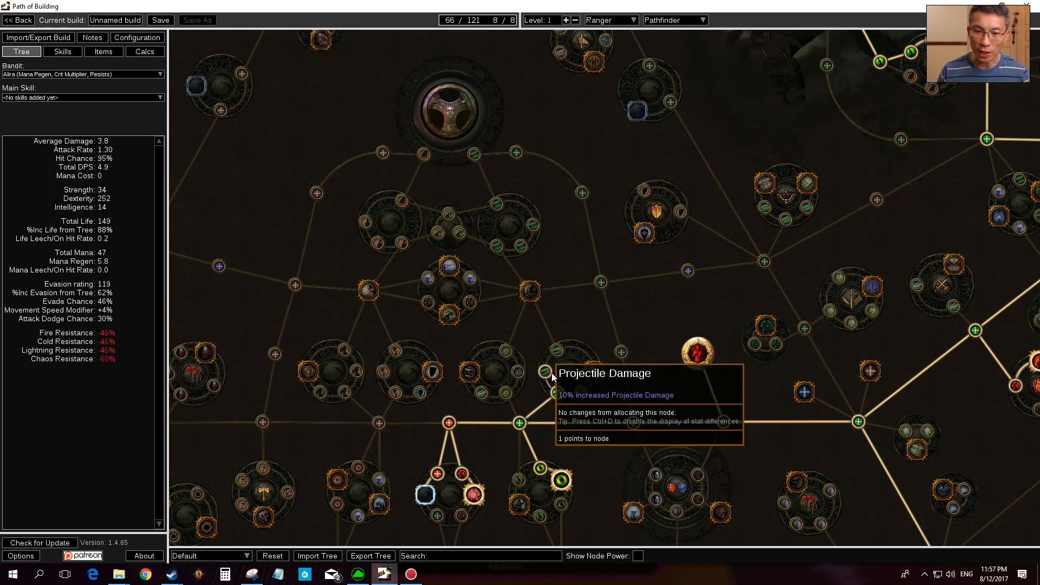
left_click(558, 354)
left_click(603, 378)
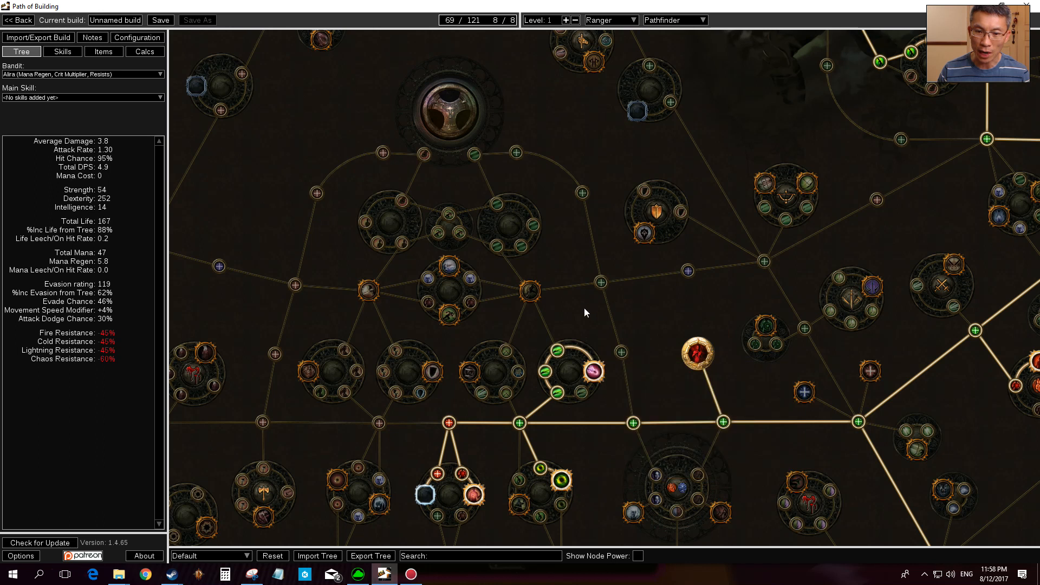
- Allocate the notable that links the Projectile Damage cluster to the Bravery wheel
left_click_drag(584, 308, 659, 396)
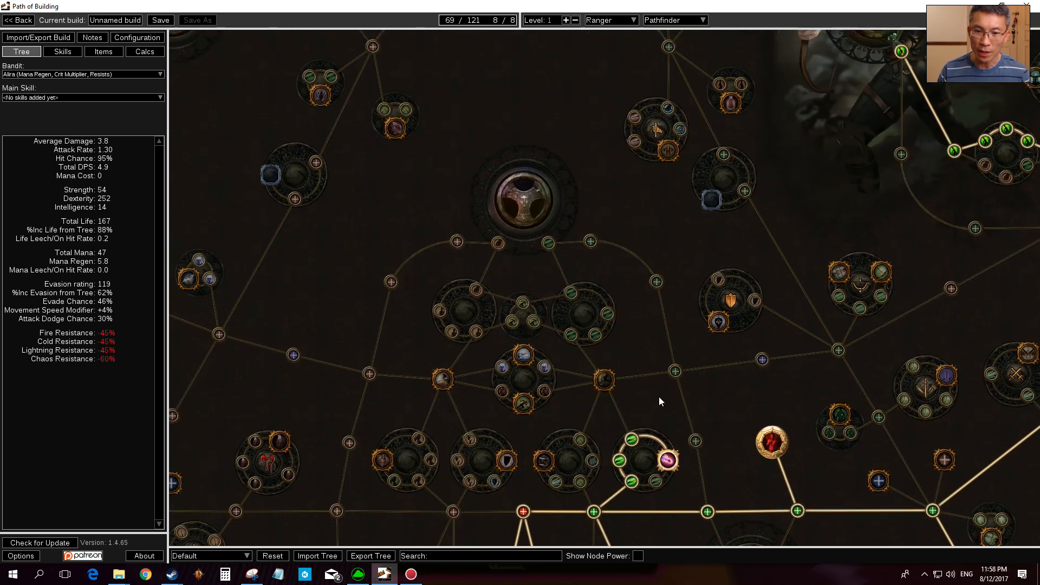
left_click(607, 382)
left_click_drag(629, 354, 644, 338)
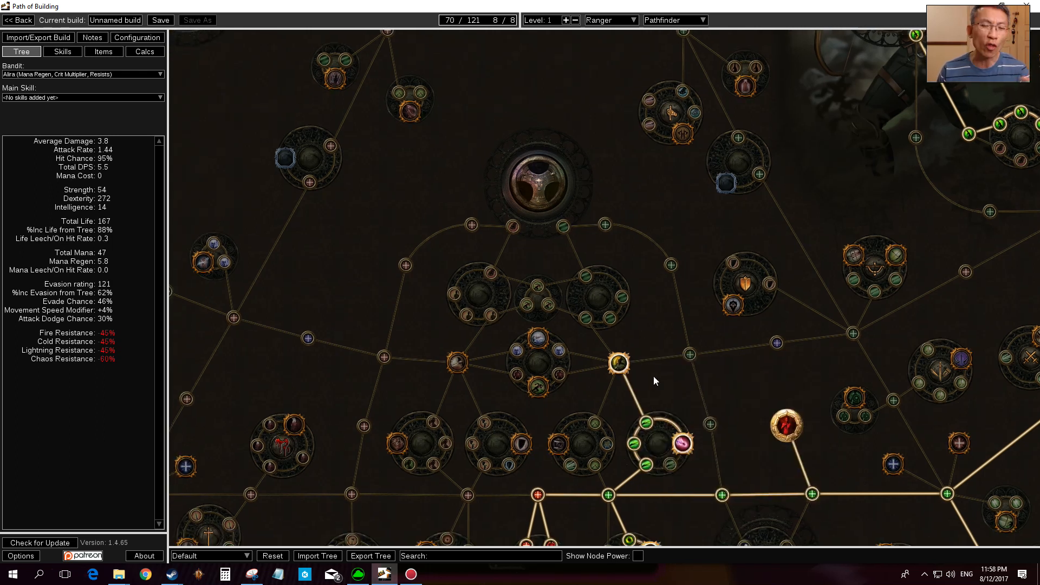
- Allocate Bravery and the two Life nodes on either side of it
left_click_drag(653, 386, 705, 365)
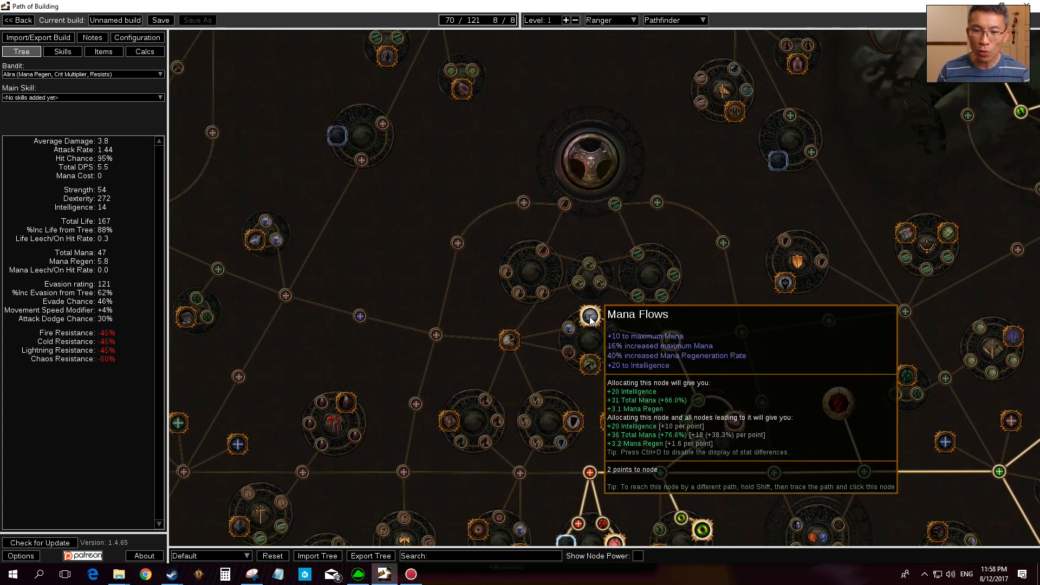
mouse_move(588, 370)
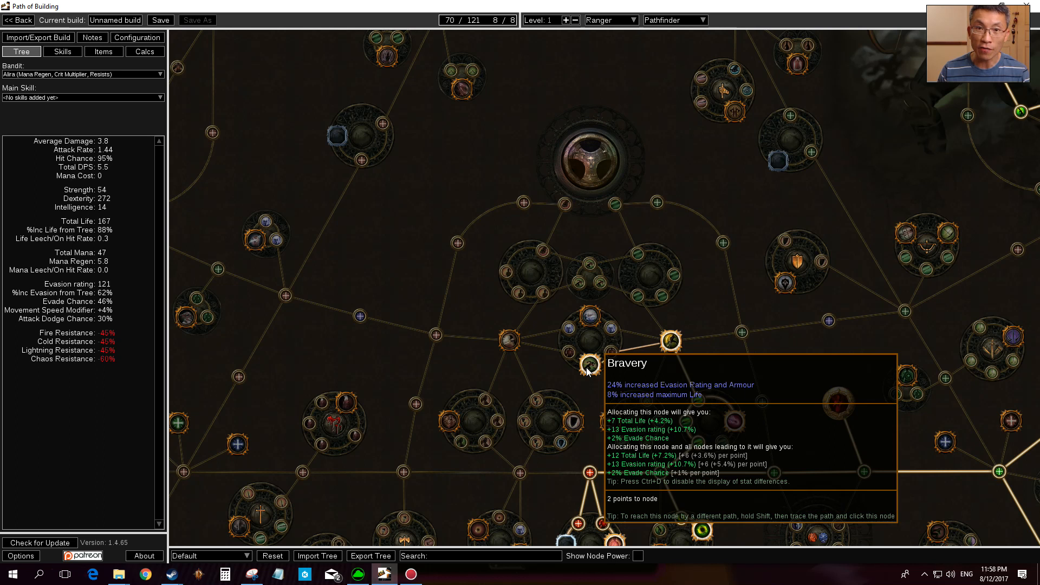
left_click(588, 370)
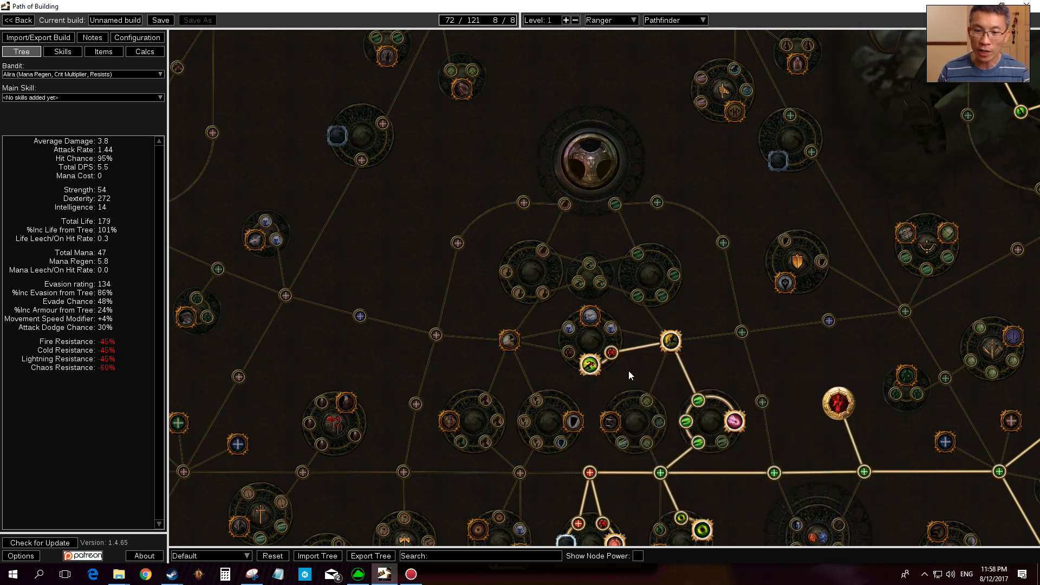
mouse_move(617, 358)
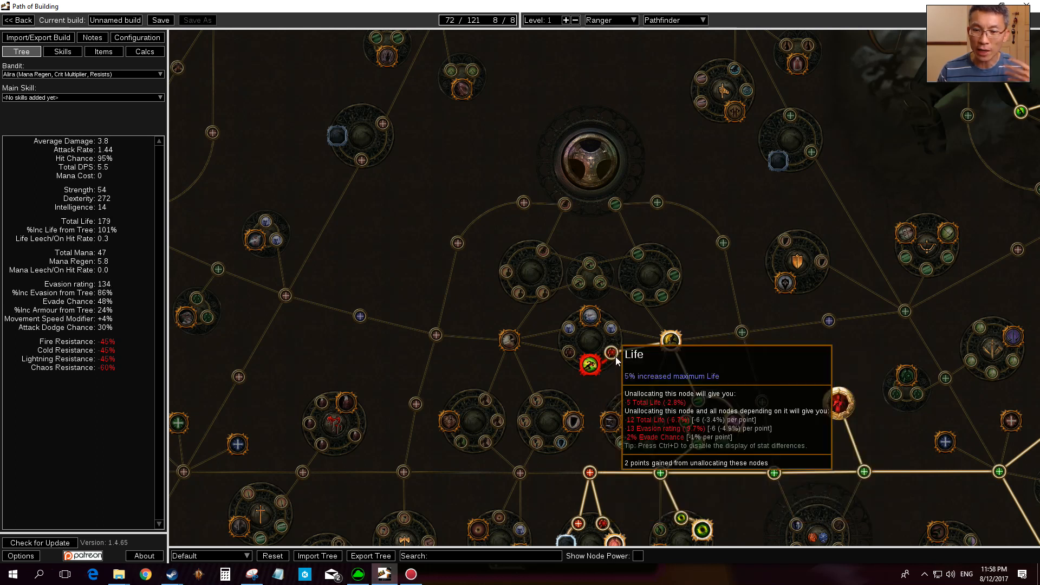
left_click(569, 354)
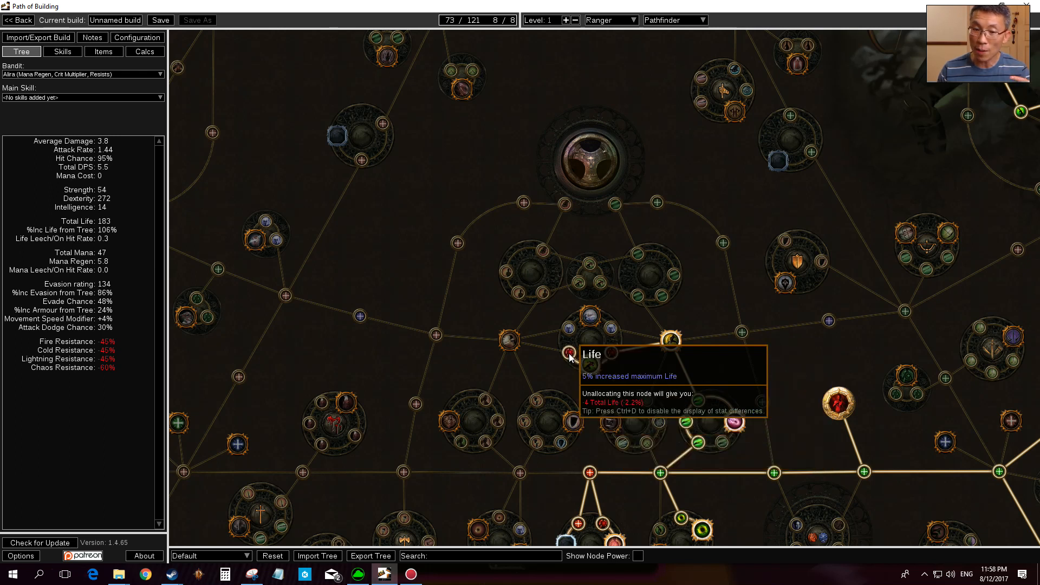
- Allocate the notable on the opposite side of the Bravery wheel and extend the route through Strength and Intelligence nodes to the next junction
left_click_drag(535, 363, 601, 385)
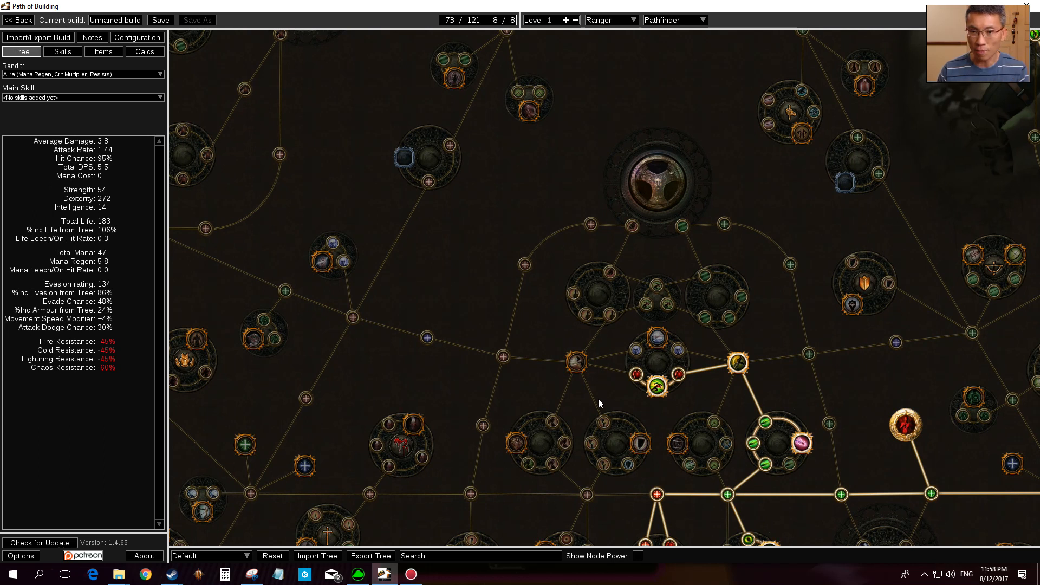
left_click_drag(600, 397, 678, 410)
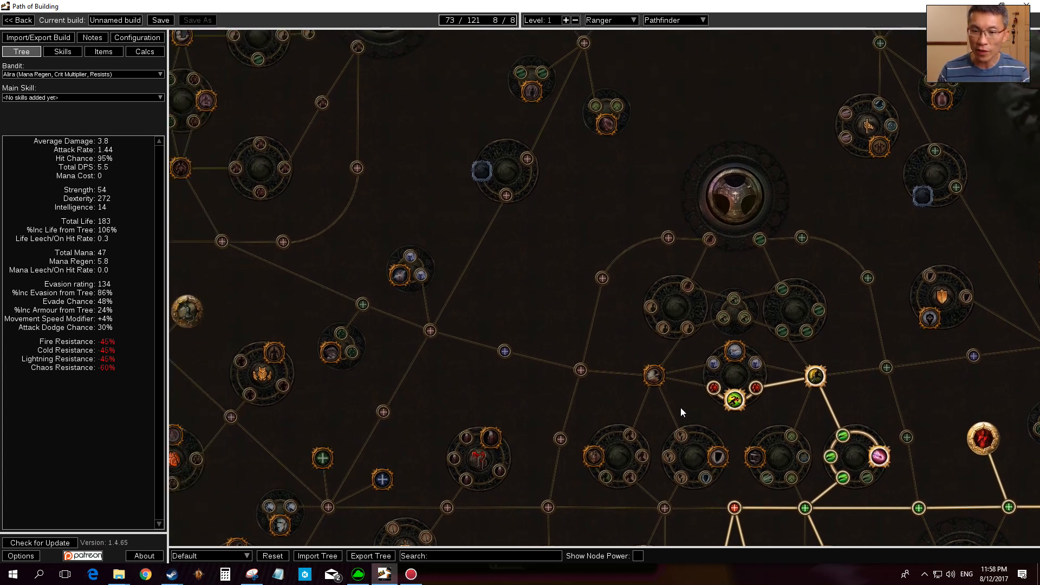
left_click(655, 376)
left_click_drag(613, 343, 704, 395)
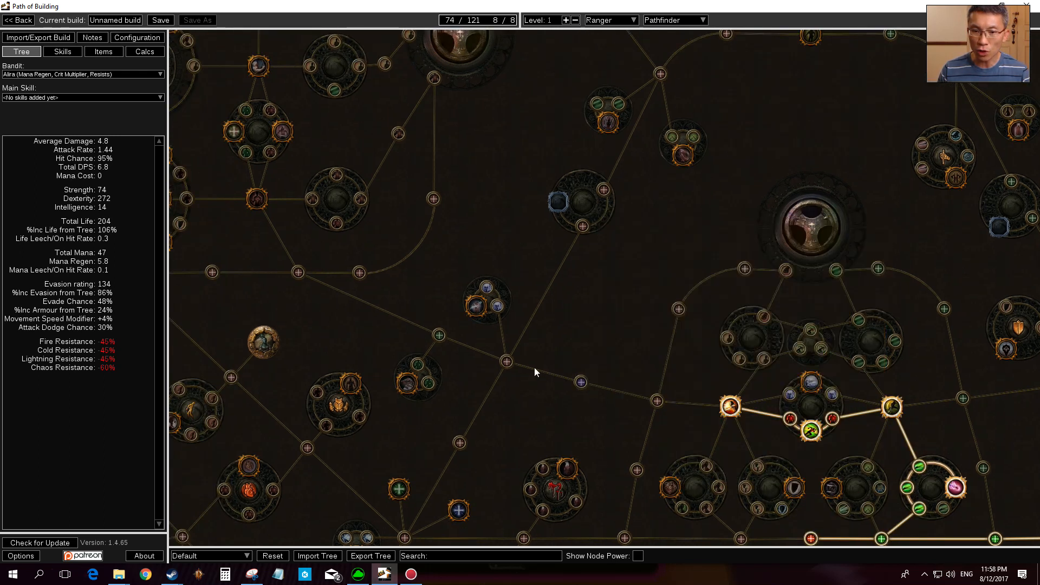
left_click(506, 361)
- Branch from the junction to the Strength node of the cluster diagonally above it and allocate its jewel socket
scroll(676, 308, "down", 3)
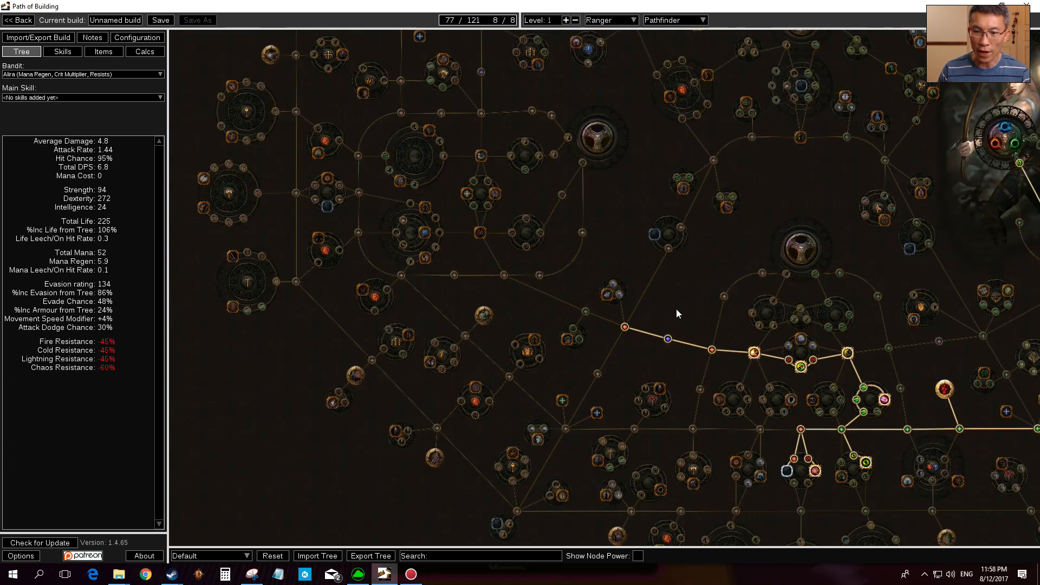
left_click_drag(694, 295, 608, 419)
scroll(607, 420, "up", 2)
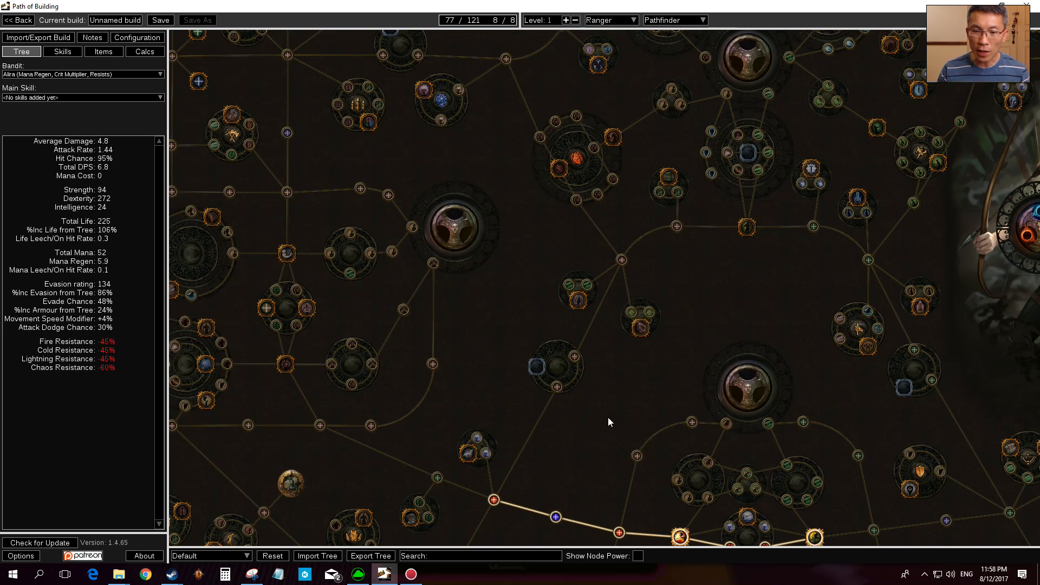
left_click(558, 387)
left_click(537, 366)
- Continue the route from the jewel socket cluster through two Strength nodes to the junction near the Berserking cluster
left_click_drag(601, 374, 587, 439)
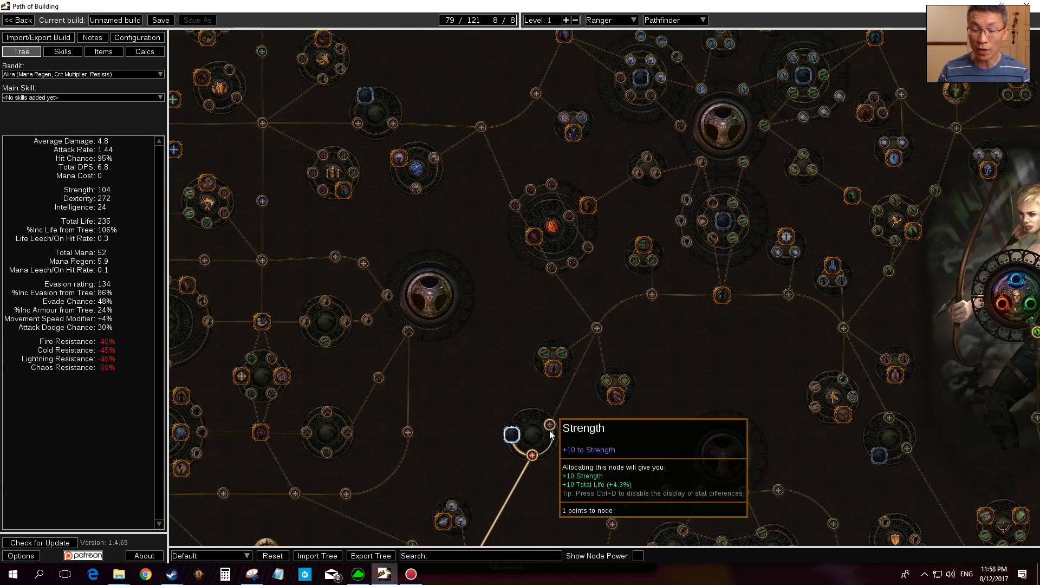
mouse_move(522, 436)
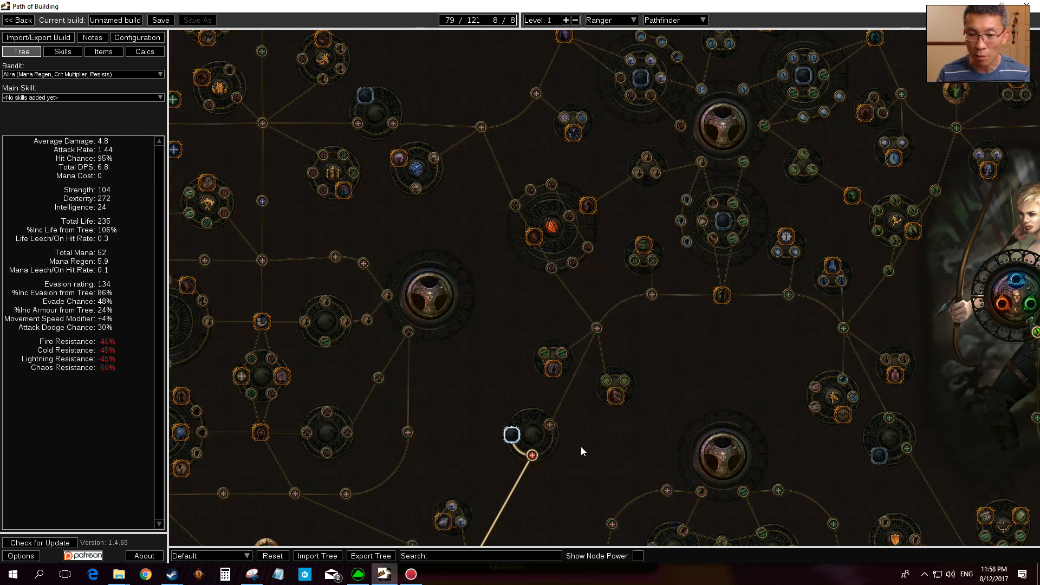
left_click_drag(592, 431, 571, 466)
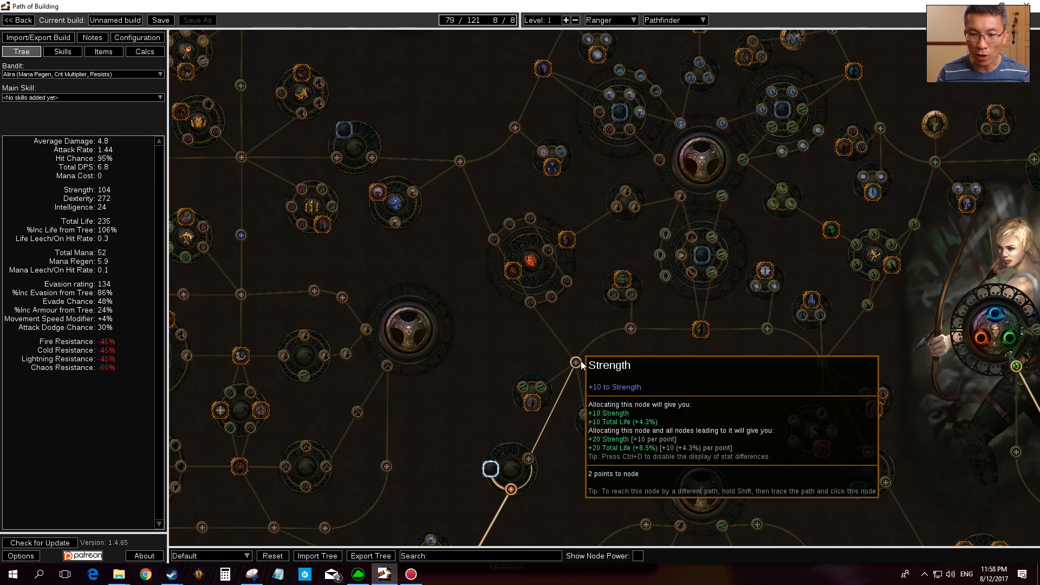
left_click(580, 360)
- Allocate both Attack Speed nodes and the Berserking notable beside the junction
left_click_drag(638, 382, 662, 400)
mouse_move(555, 420)
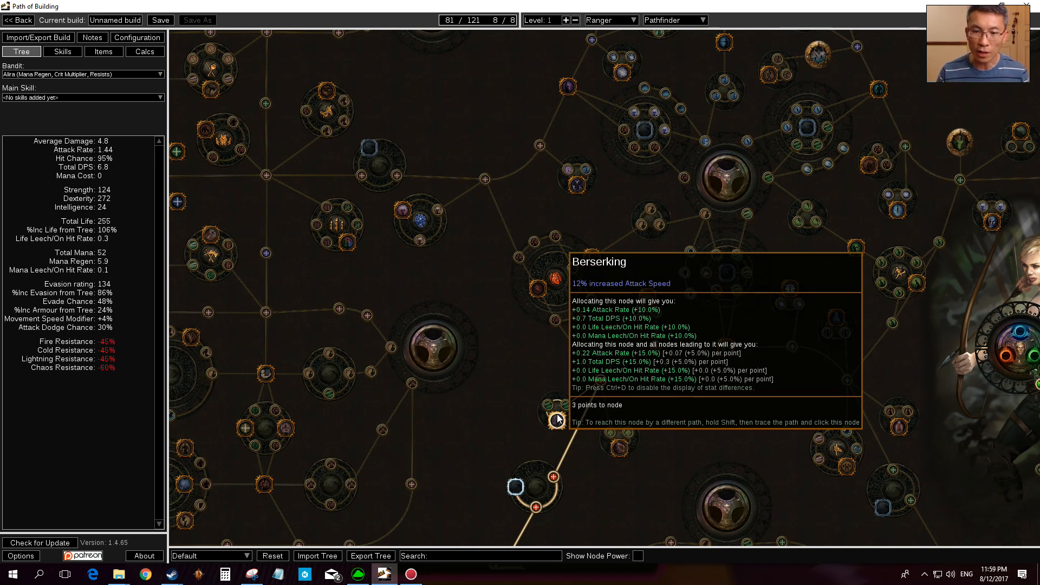
left_click(570, 405)
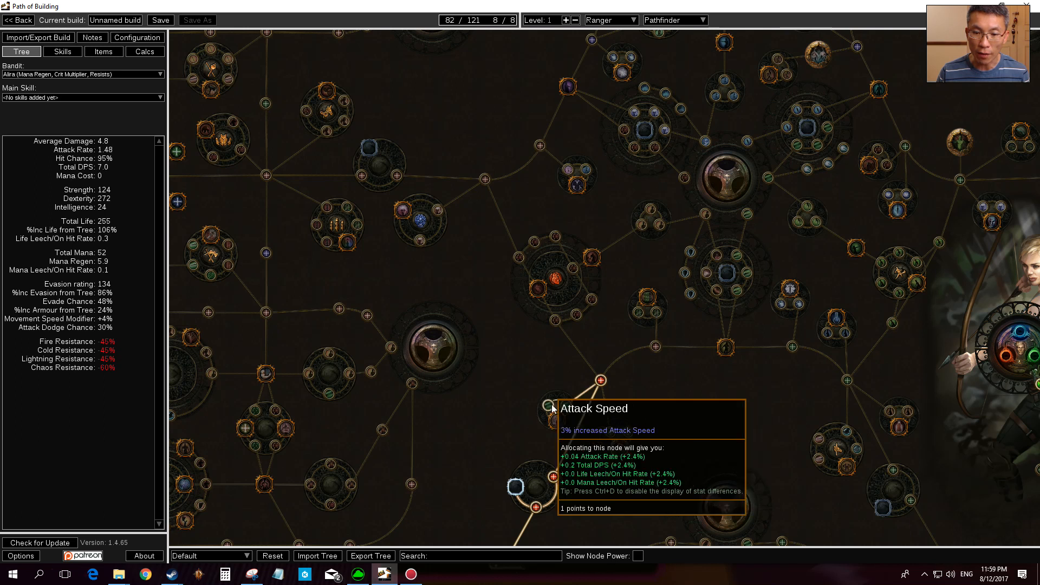
left_click(551, 407)
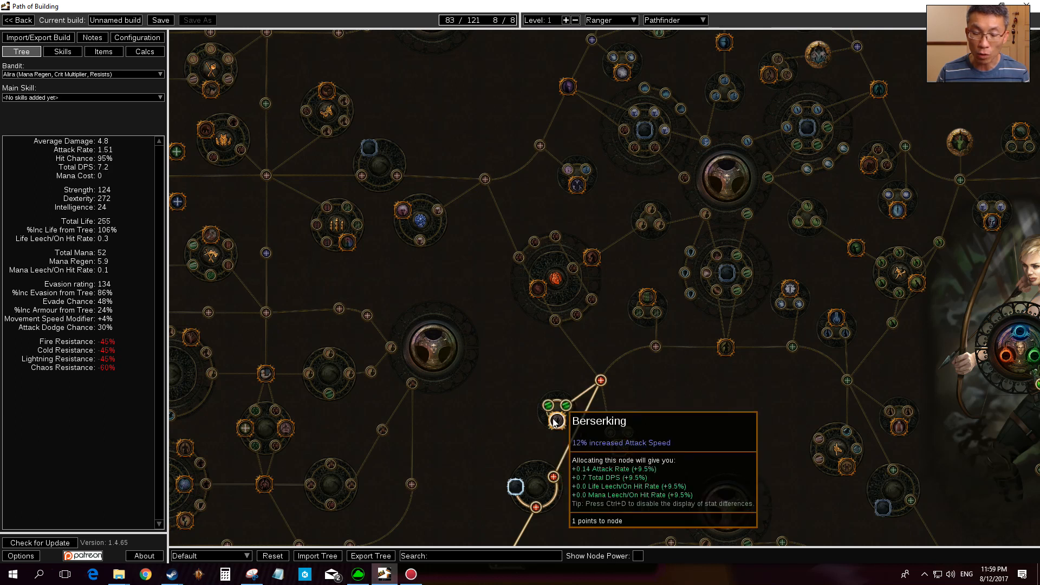
left_click(555, 422)
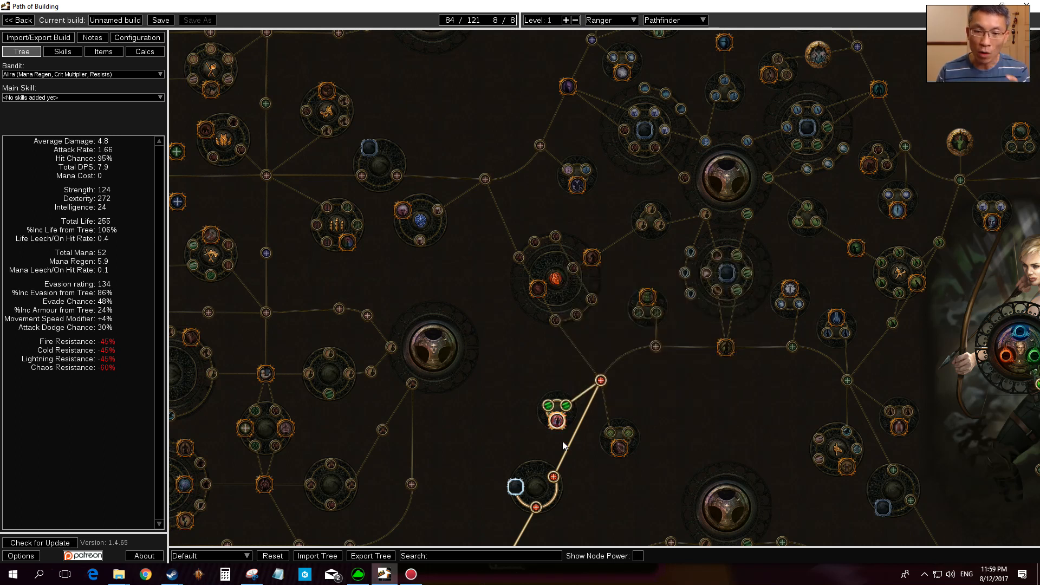
- Allocate the Constitution notable and the Life node leading to it from the junction above Berserking
left_click_drag(664, 404, 656, 459)
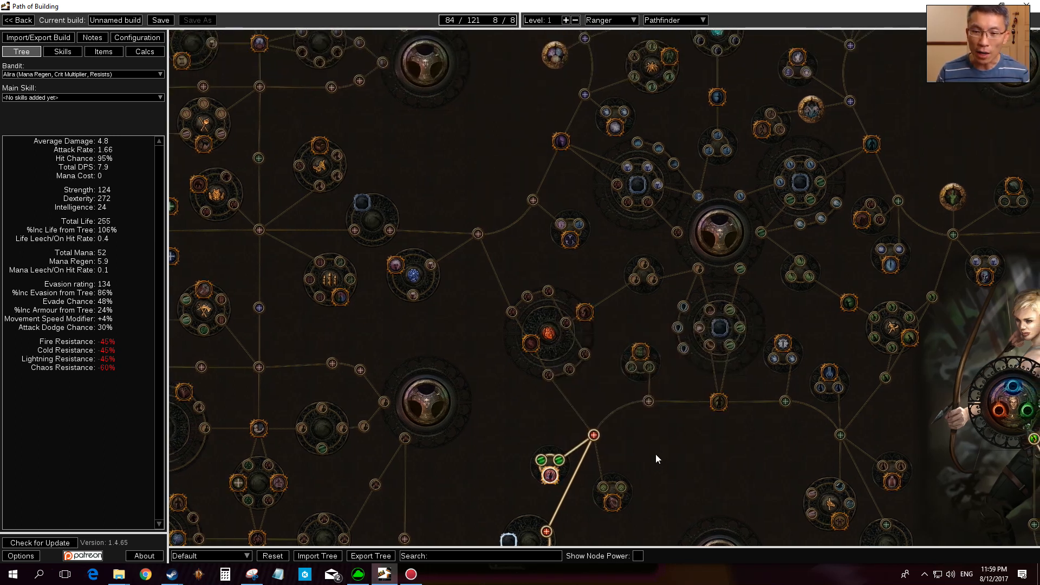
left_click_drag(609, 400, 604, 381)
mouse_move(540, 329)
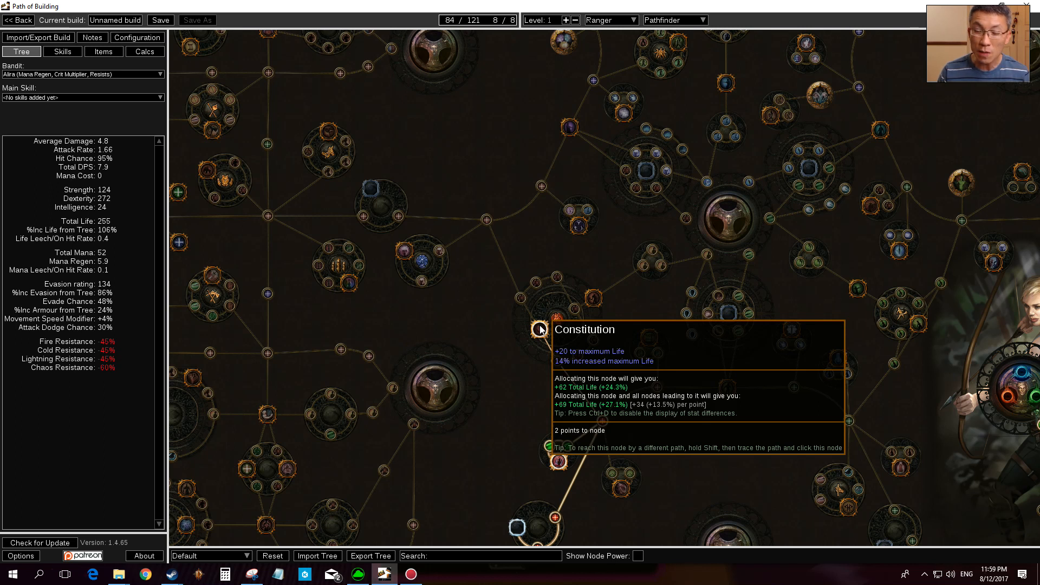
mouse_move(558, 363)
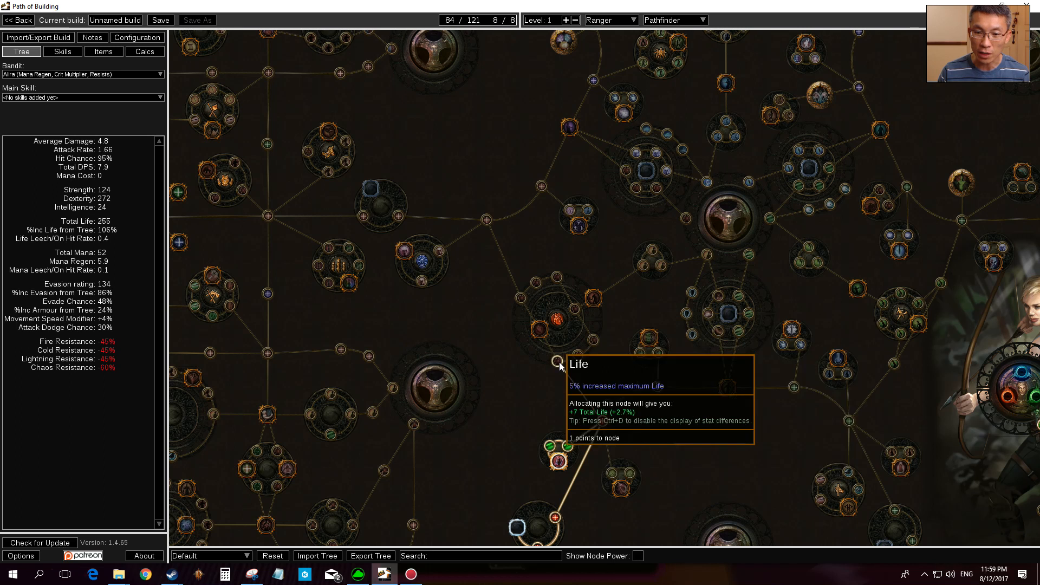
left_click(558, 362)
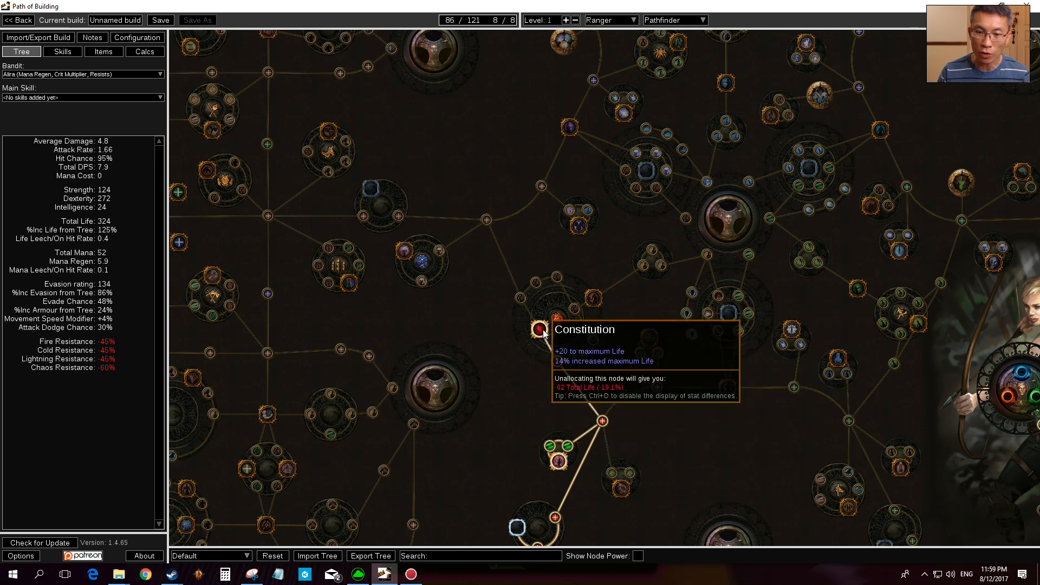
- Examine the allocated routes and the tree between the Constitution cluster and the Ranger's start for the next branch
left_click(540, 329)
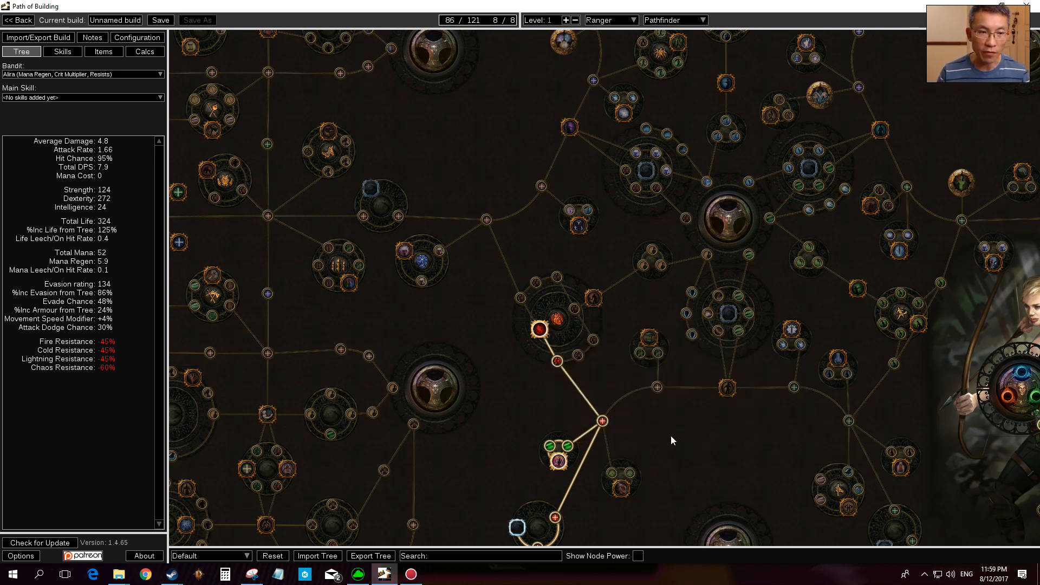
scroll(671, 436, "down", 4)
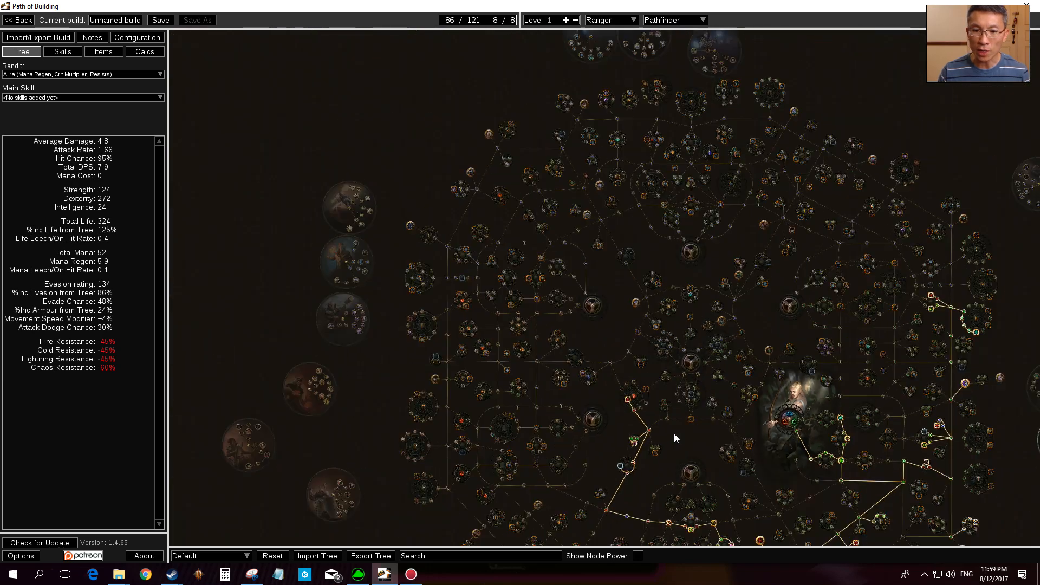
scroll(616, 404, "up", 3)
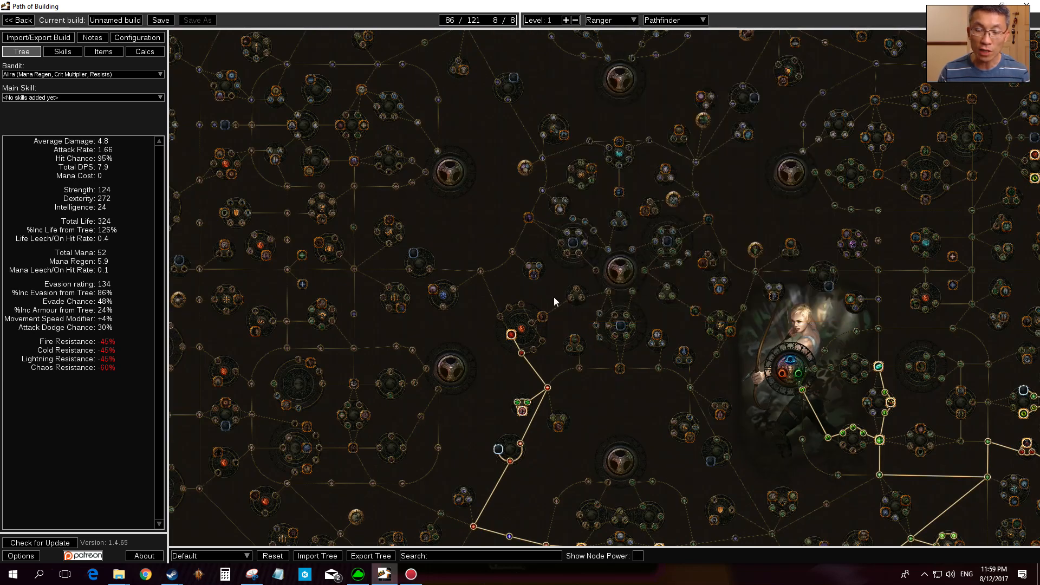
mouse_move(567, 348)
scroll(567, 347, "up", 2)
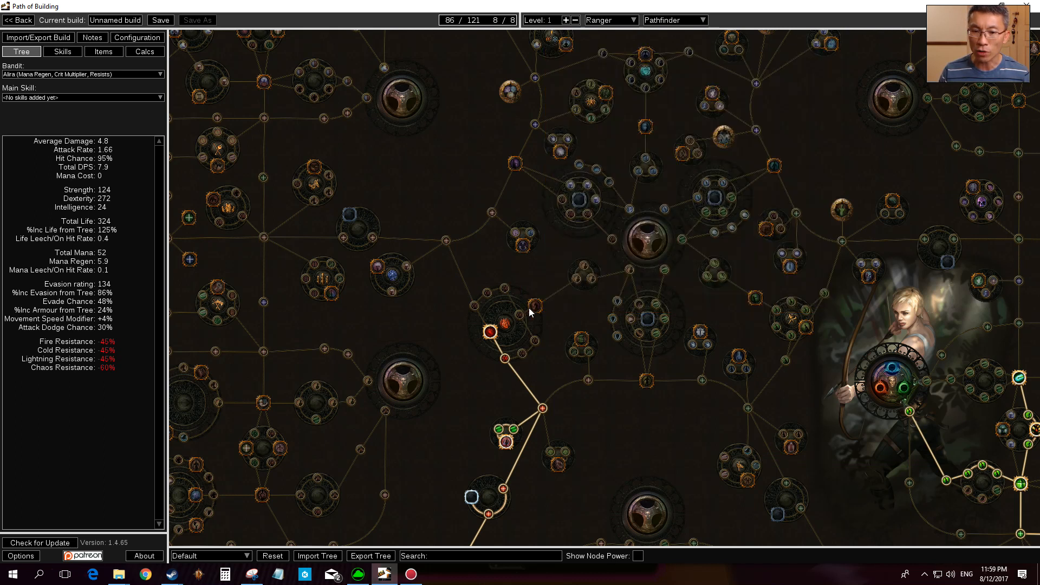
mouse_move(535, 307)
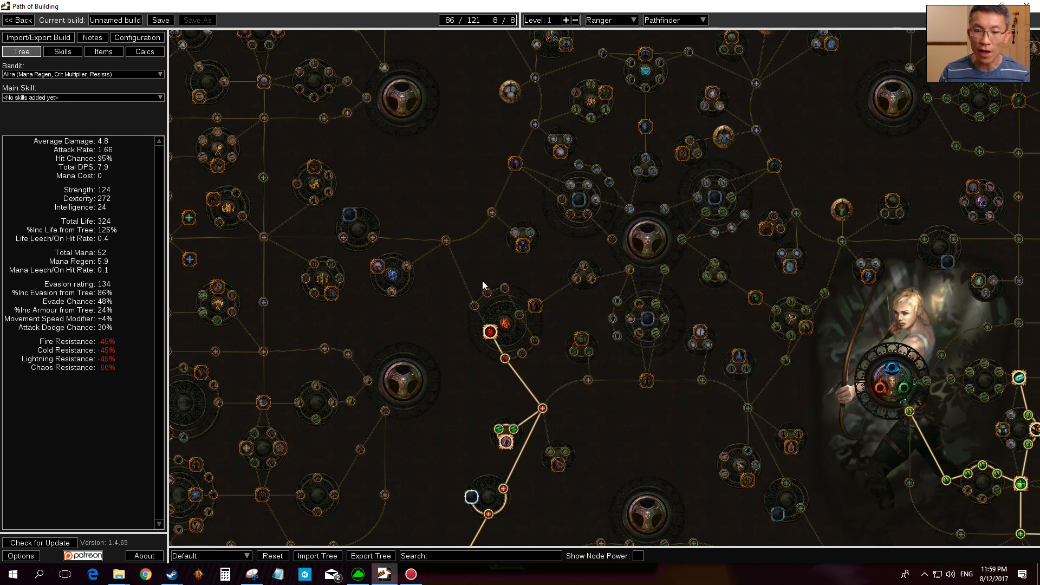
scroll(552, 365, "down", 5)
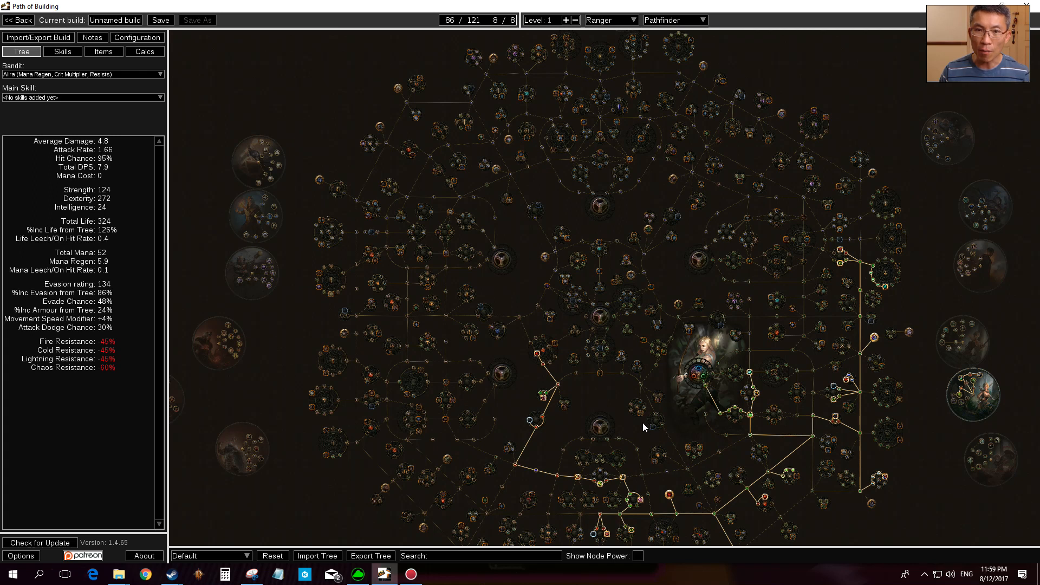
left_click_drag(628, 423, 488, 382)
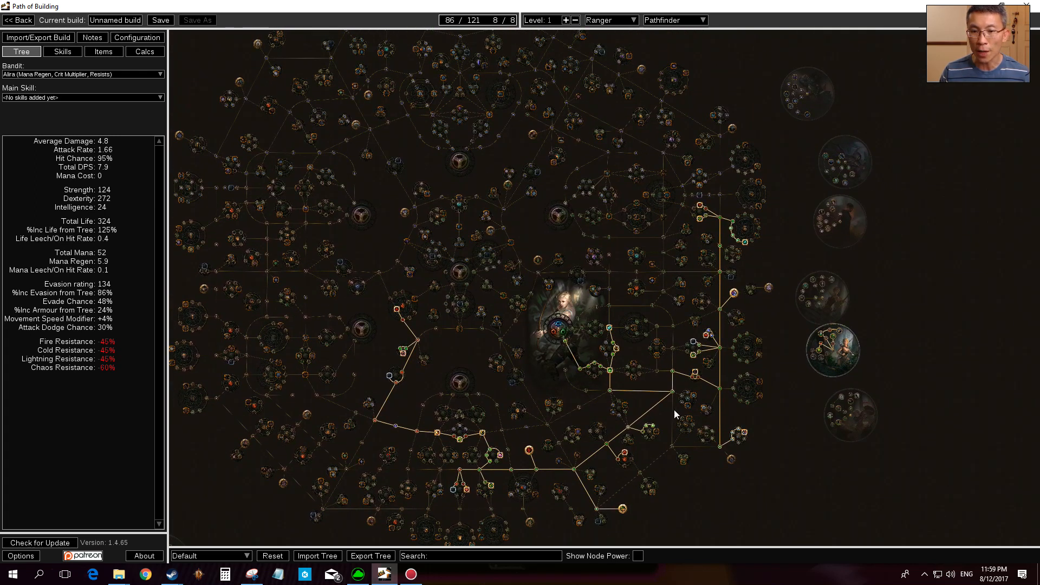
scroll(636, 353, "up", 2)
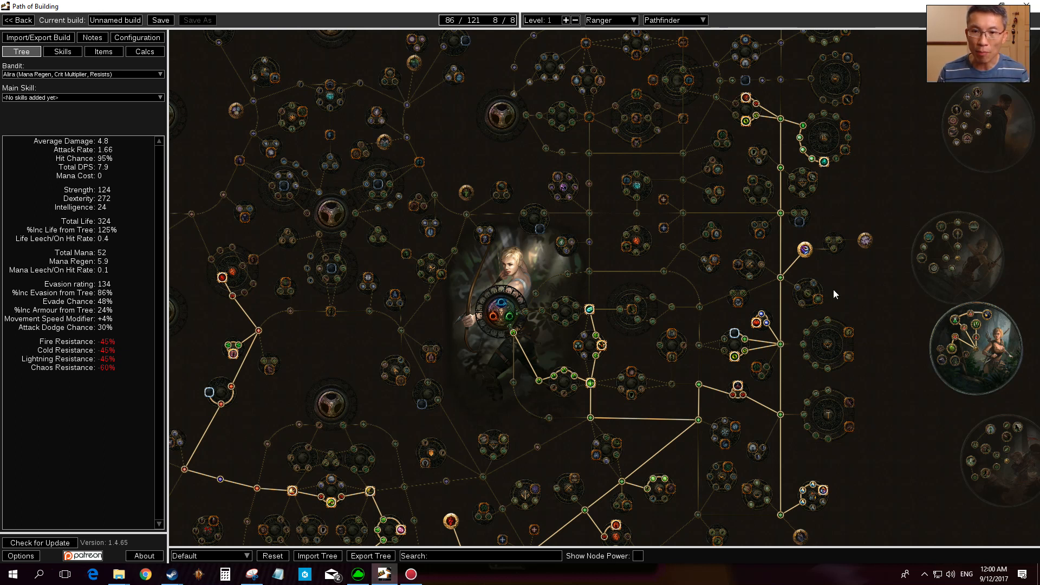
left_click_drag(840, 280, 939, 389)
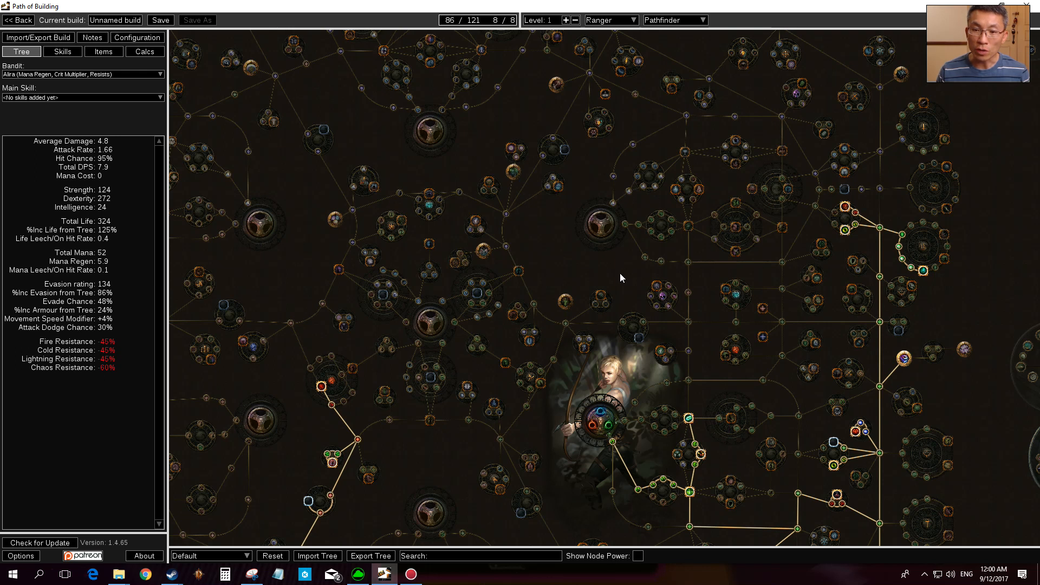
- Extend the route upward from the allocated notable beside the Ranger's start through Dexterity, Intelligence and Dexterity nodes to the crossing
left_click_drag(620, 274, 555, 241)
scroll(662, 365, "up", 3)
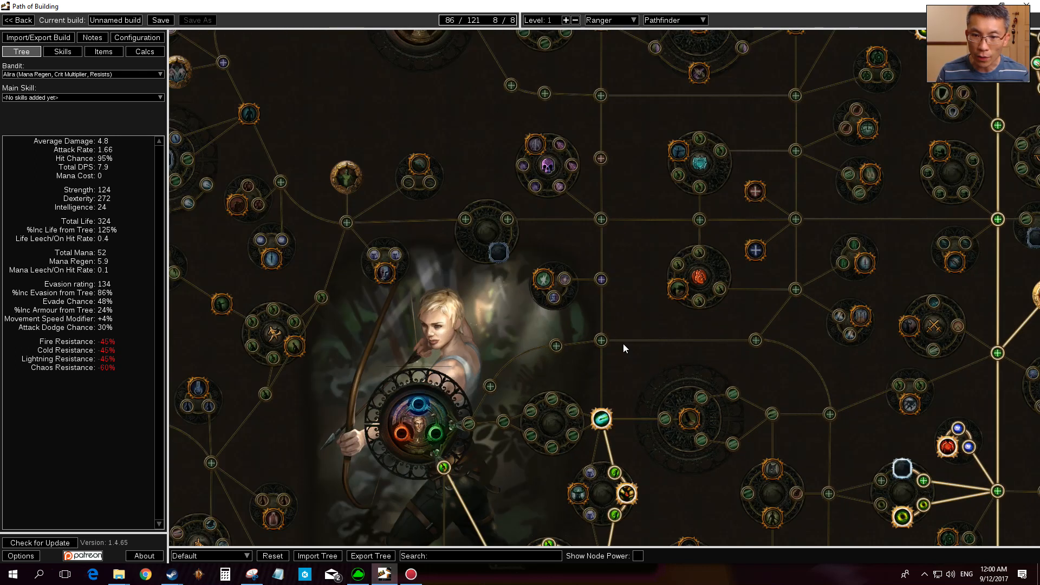
left_click(602, 279)
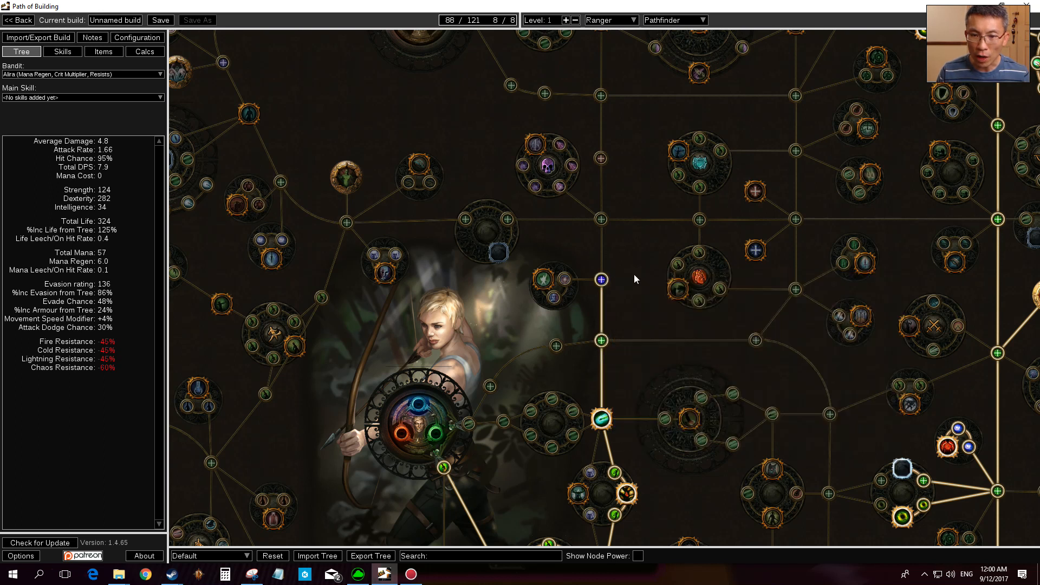
left_click(603, 220)
left_click_drag(622, 238, 629, 332)
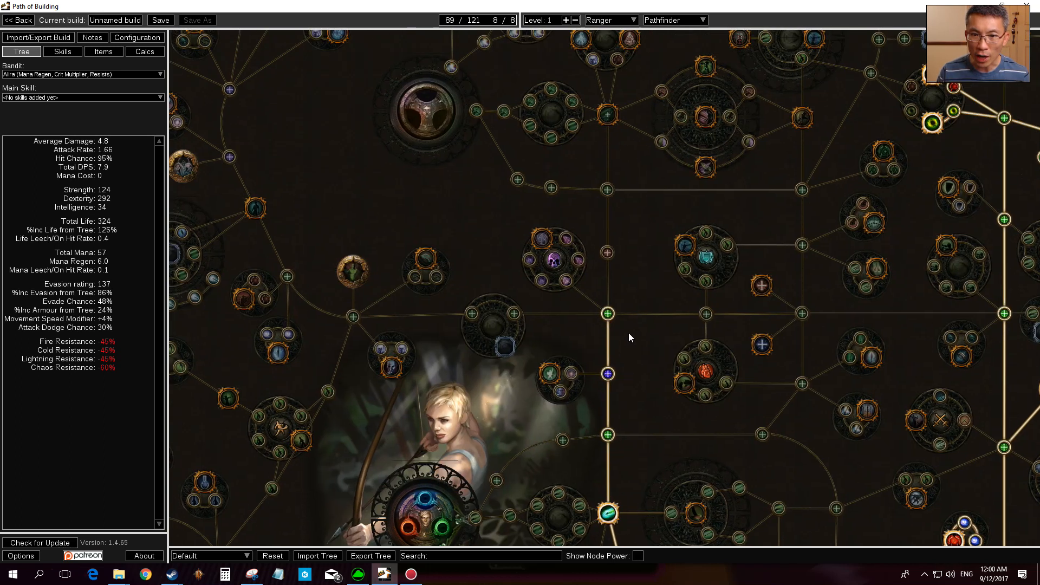
left_click_drag(645, 285, 603, 252)
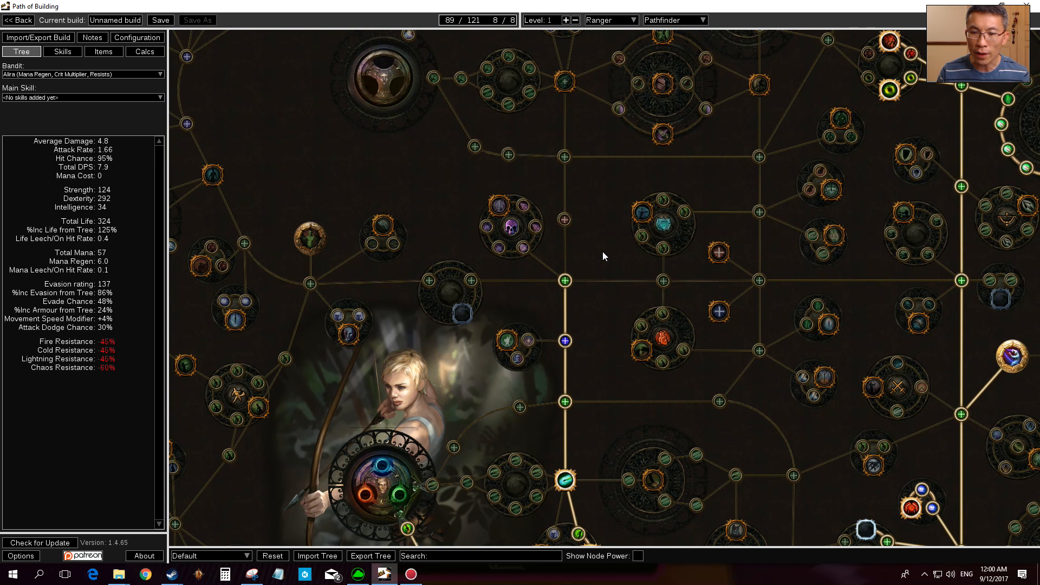
mouse_move(642, 350)
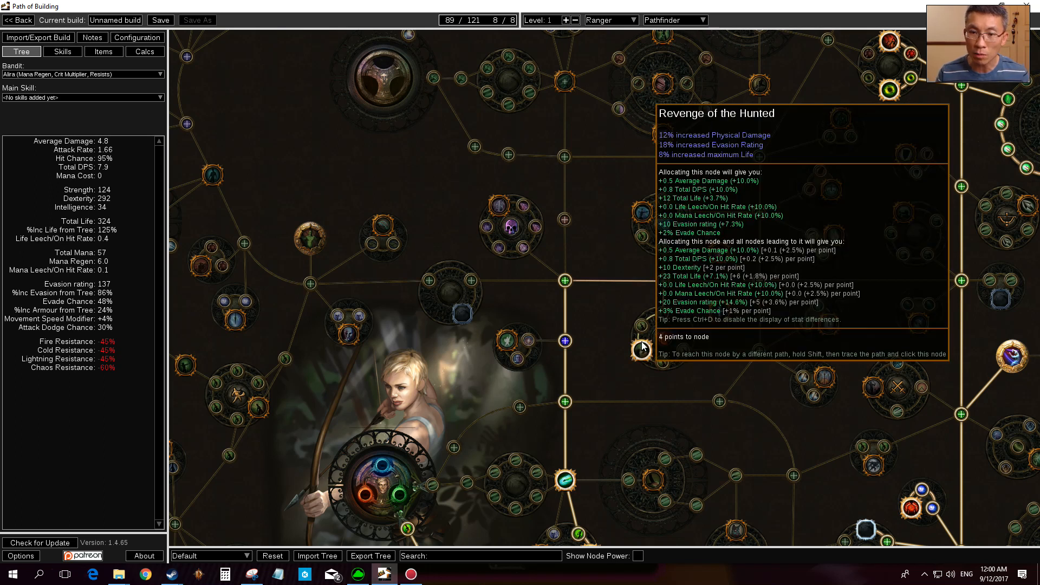
left_click(663, 281)
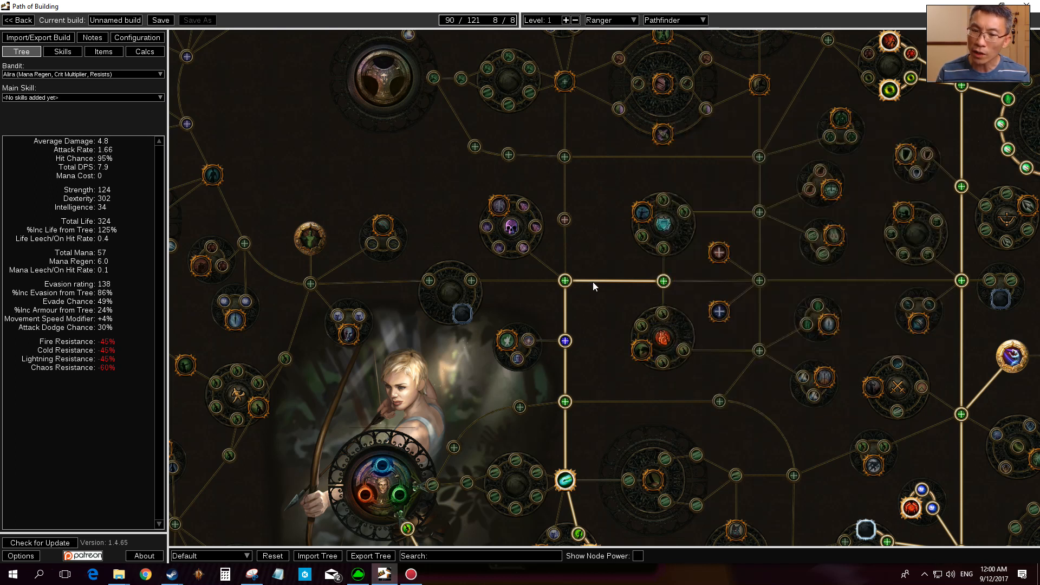
left_click(663, 281)
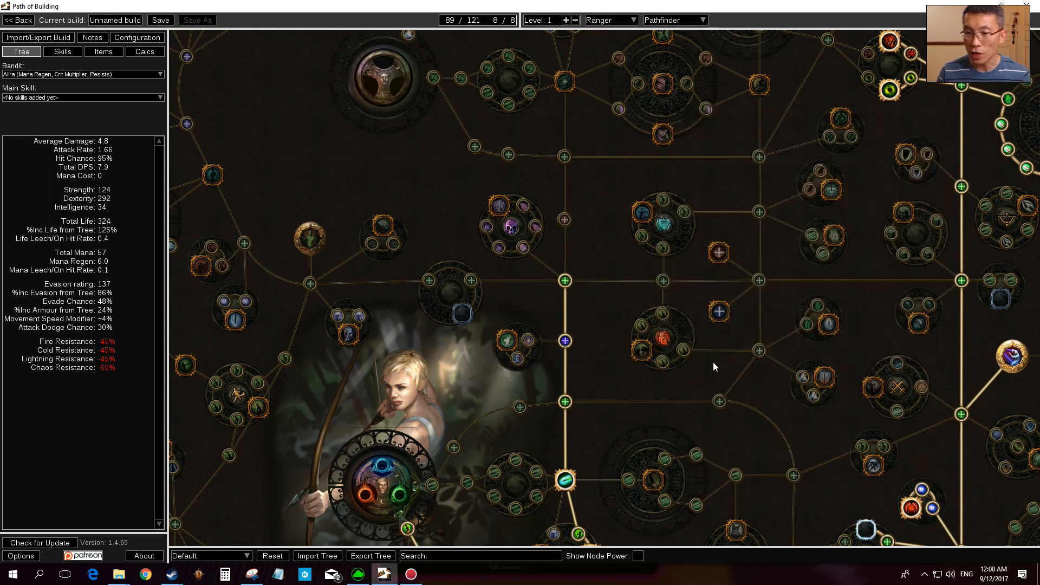
- Allocate the Dexterity node beside the crossing, the Revenge of the Hunted notable and the evasion and life nodes around its cluster
left_click_drag(804, 374, 728, 393)
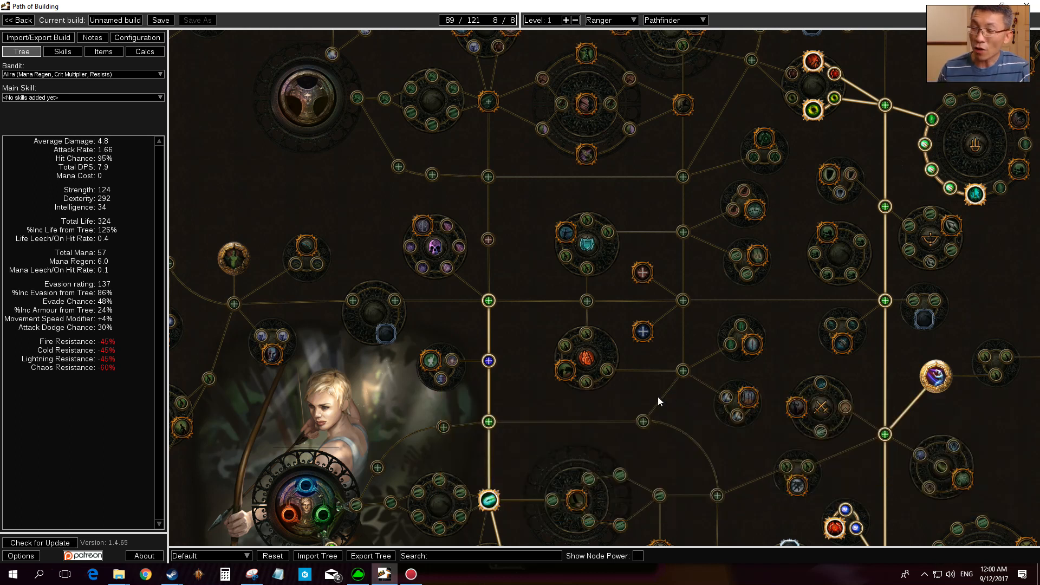
left_click(588, 300)
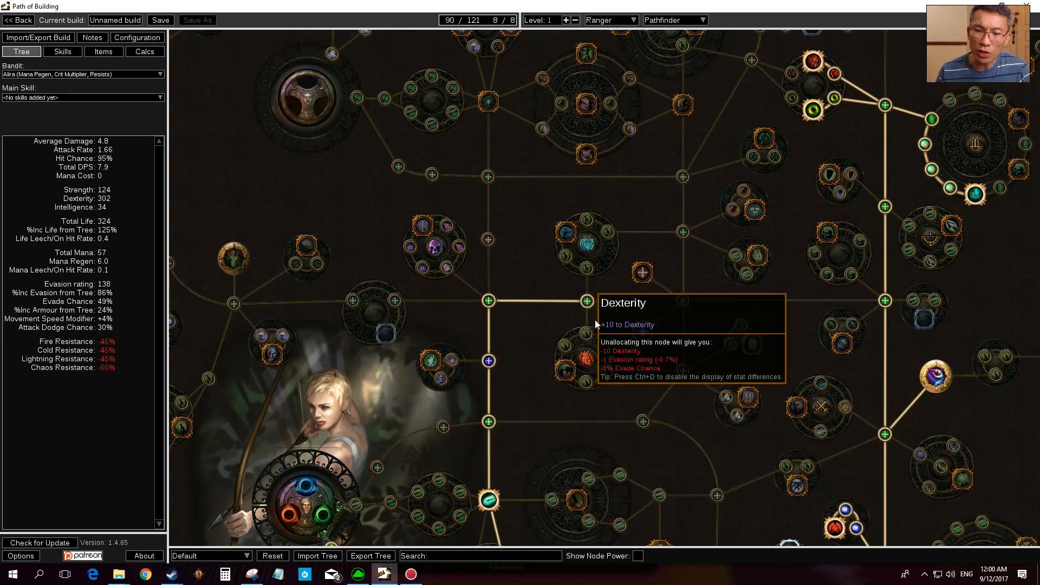
left_click(566, 370)
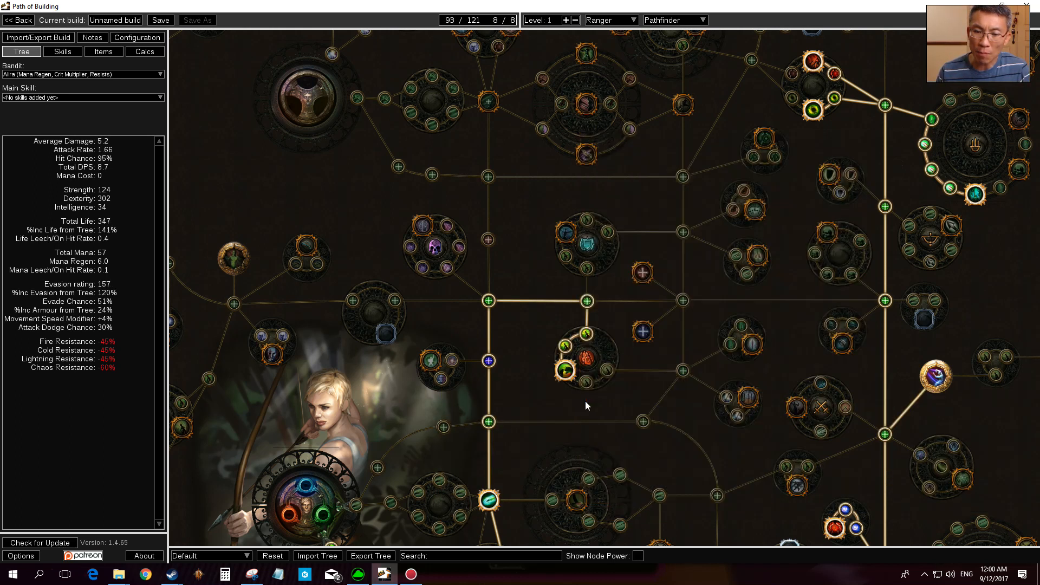
left_click(608, 370)
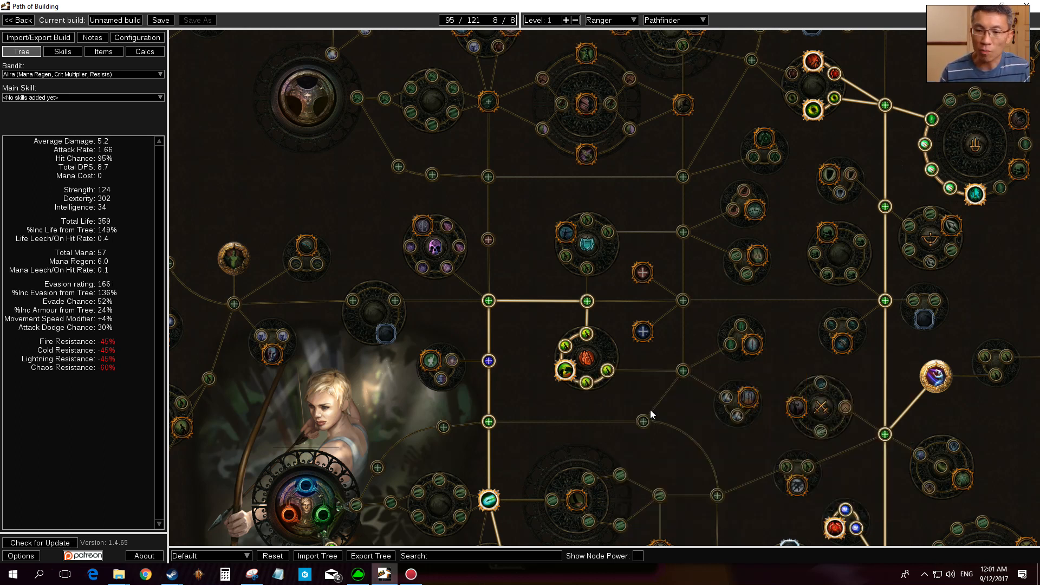
- Continue past the Revenge of the Hunted cluster through the Dexterity junction and allocate the Weapon Elemental Damage nodes and their notable
left_click(684, 371)
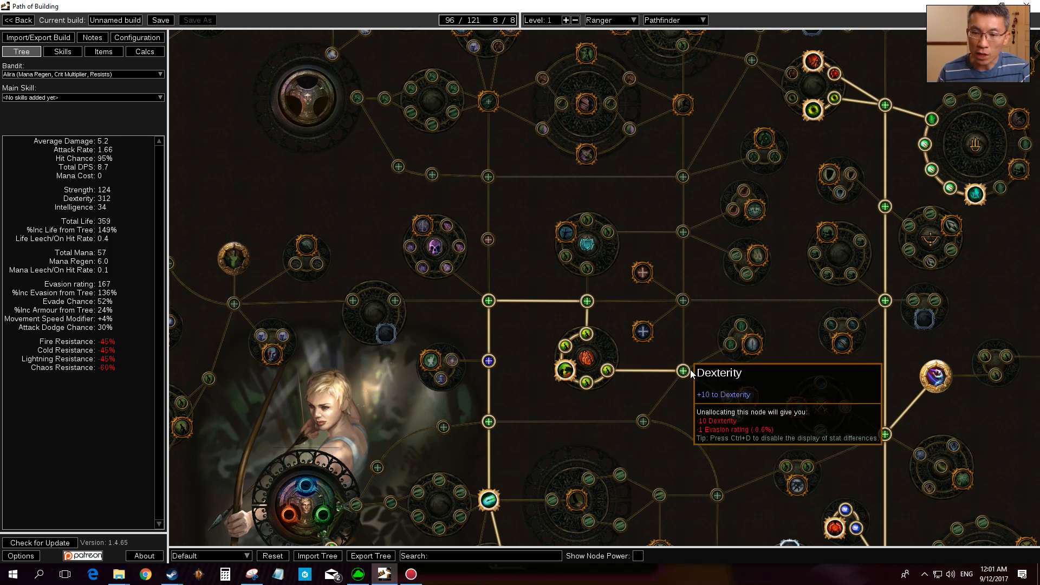
left_click(748, 399)
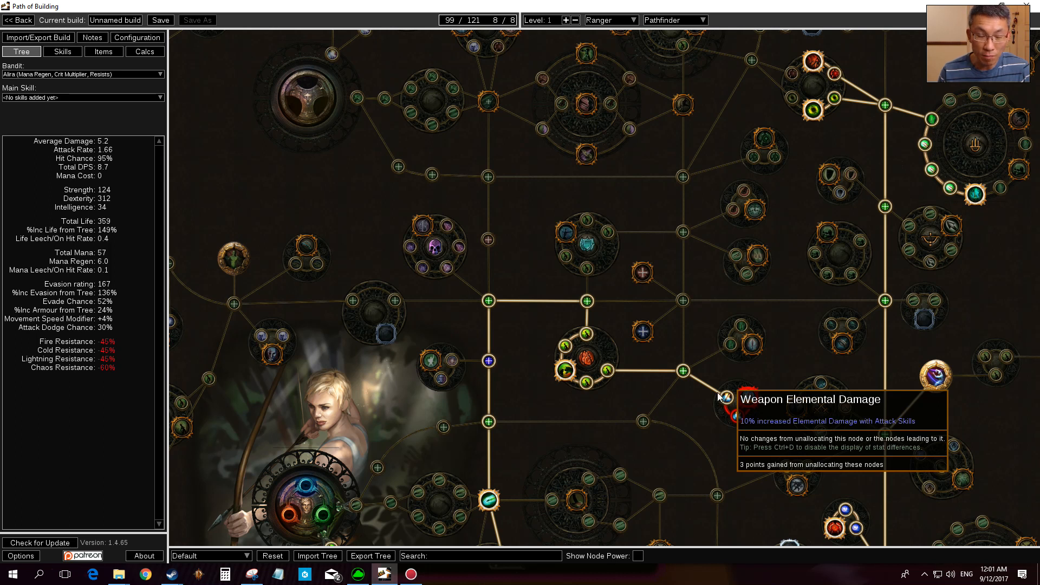
left_click_drag(646, 341, 700, 386)
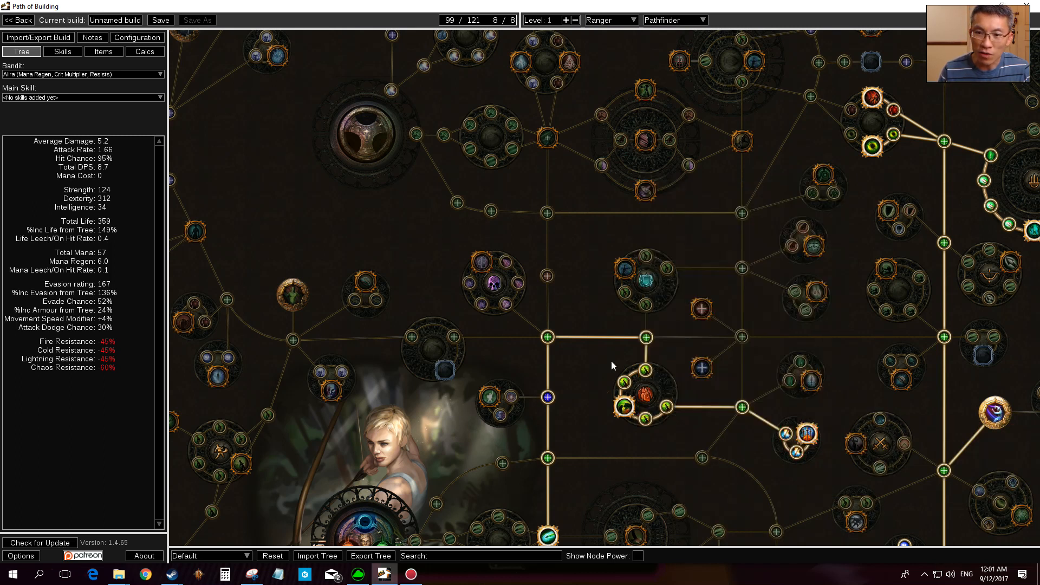
- Extend the route upward from the Dexterity crossing through Strength and Dexterity nodes to the Coordination notable
left_click_drag(564, 287, 596, 408)
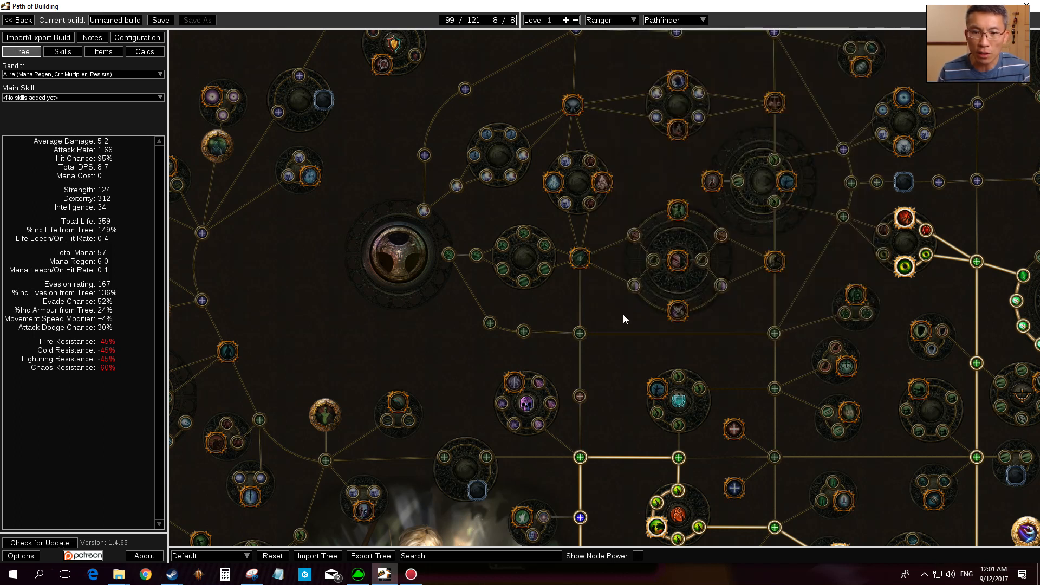
left_click_drag(623, 314, 458, 353)
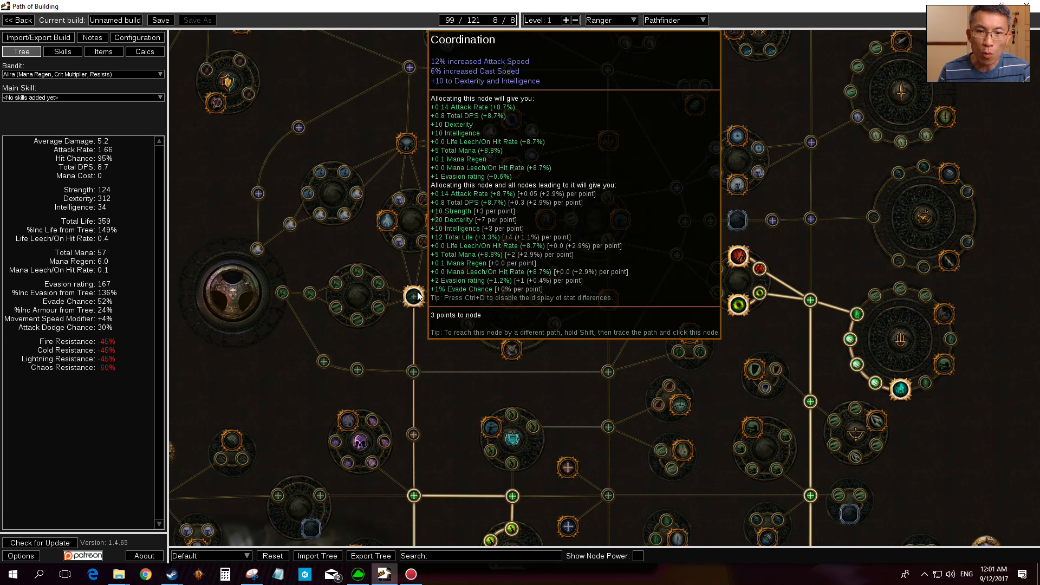
left_click(414, 296)
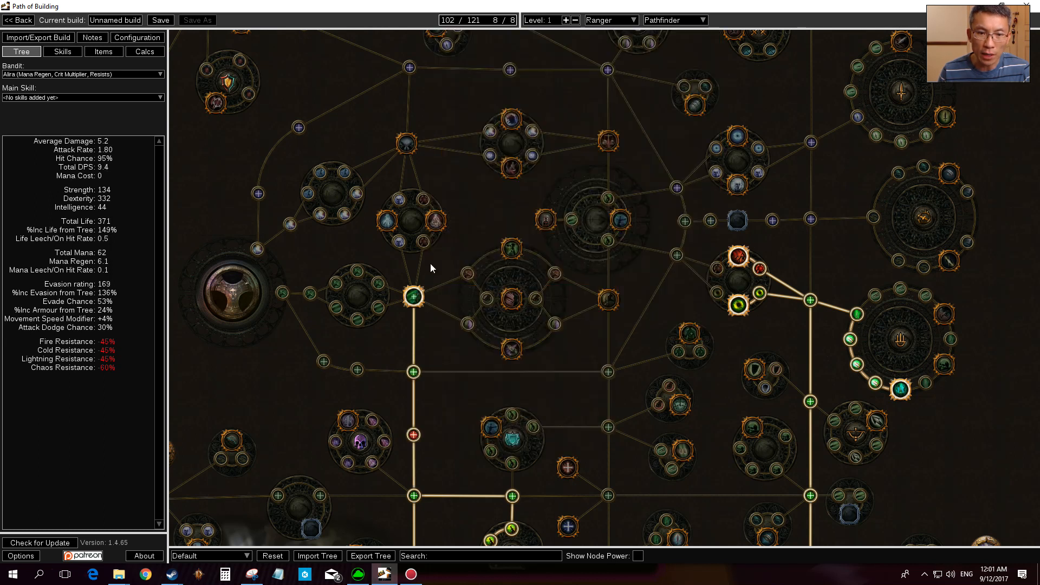
- Allocate the Blood Siphon notable and the two Life nodes on either side of it above Coordination
left_click_drag(431, 263, 484, 344)
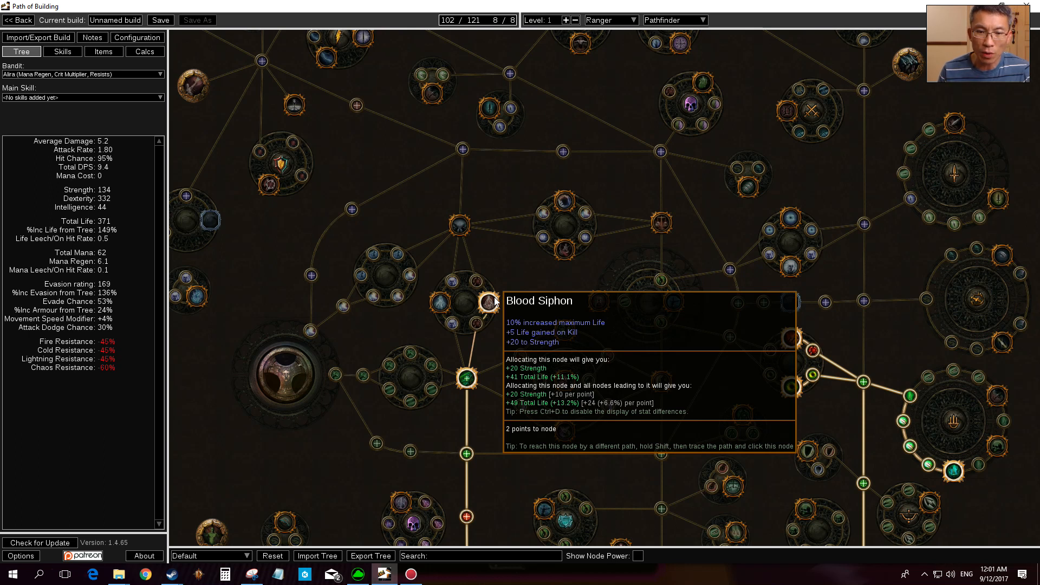
left_click(494, 301)
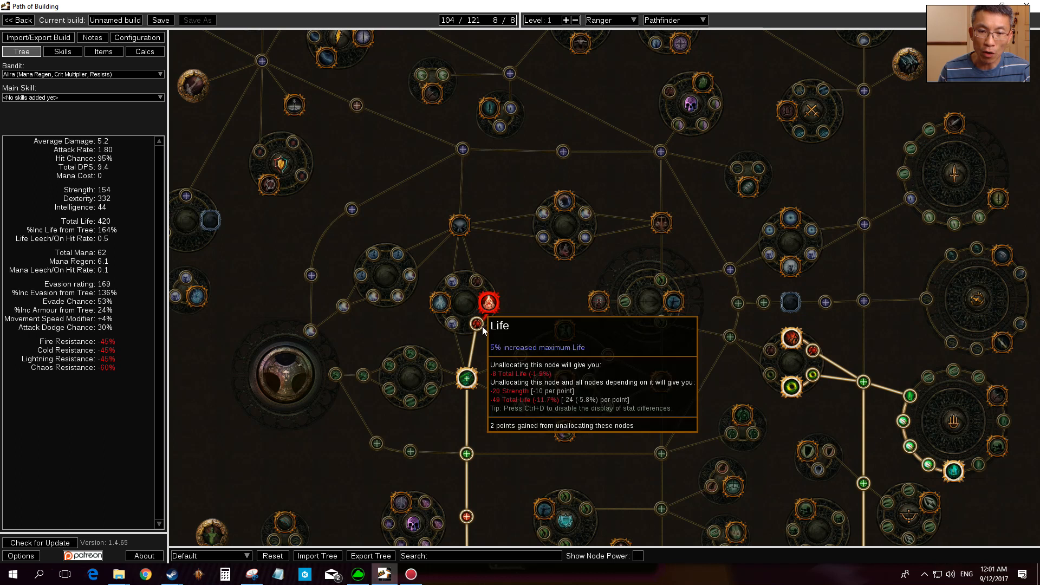
left_click(477, 281)
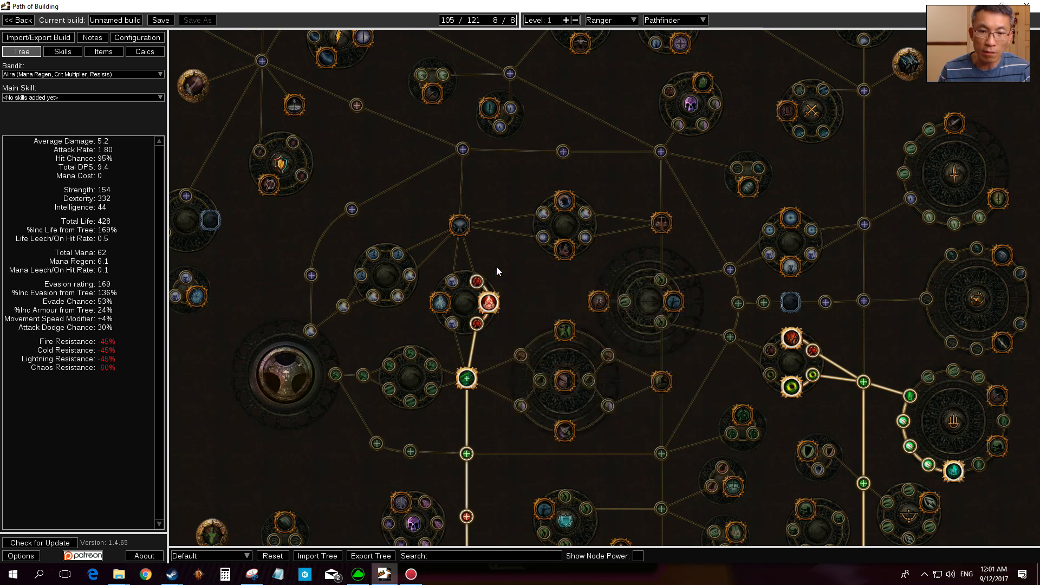
- Allocate the Trickery notable above the Blood Siphon cluster
left_click_drag(496, 267, 549, 339)
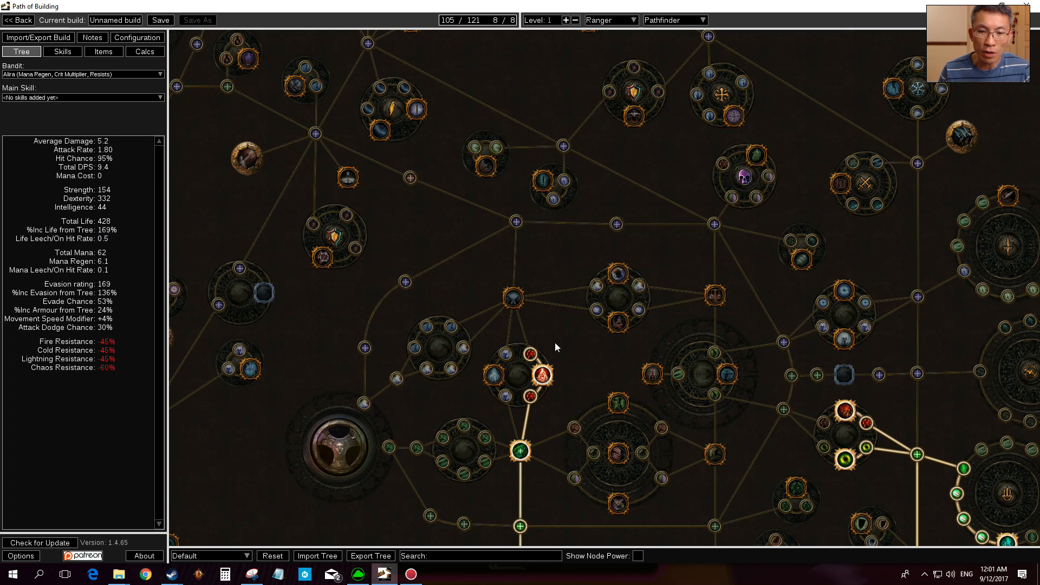
left_click_drag(515, 317, 501, 352)
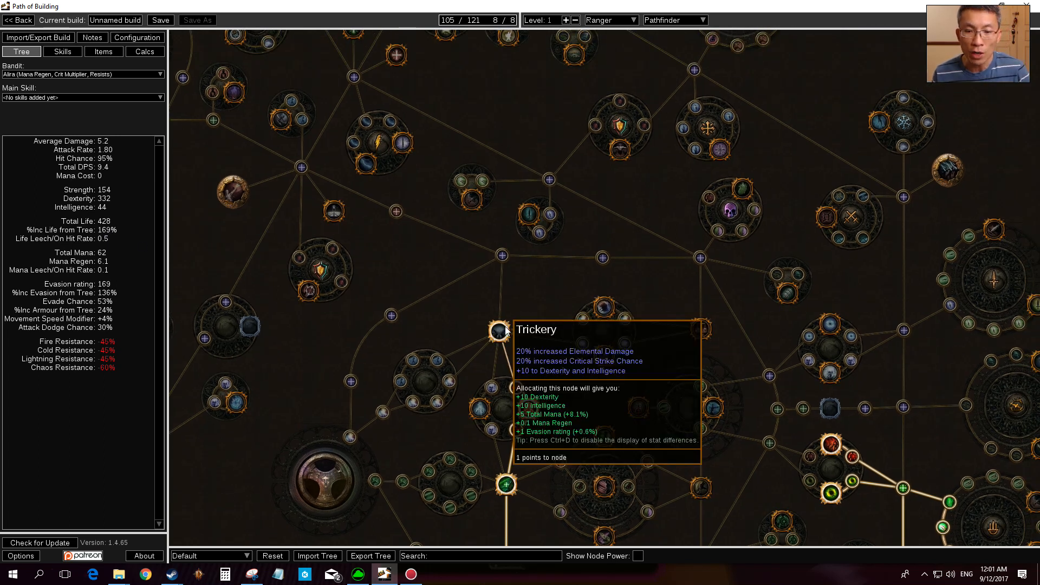
left_click(499, 331)
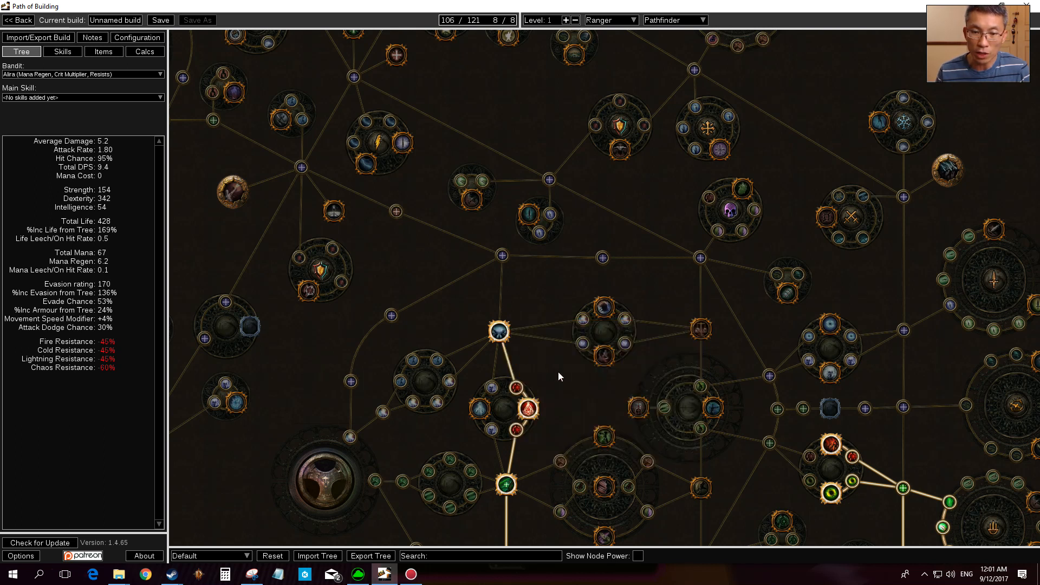
- Allocate the Assassination notable and the node leading to it from Trickery
left_click_drag(558, 372, 483, 352)
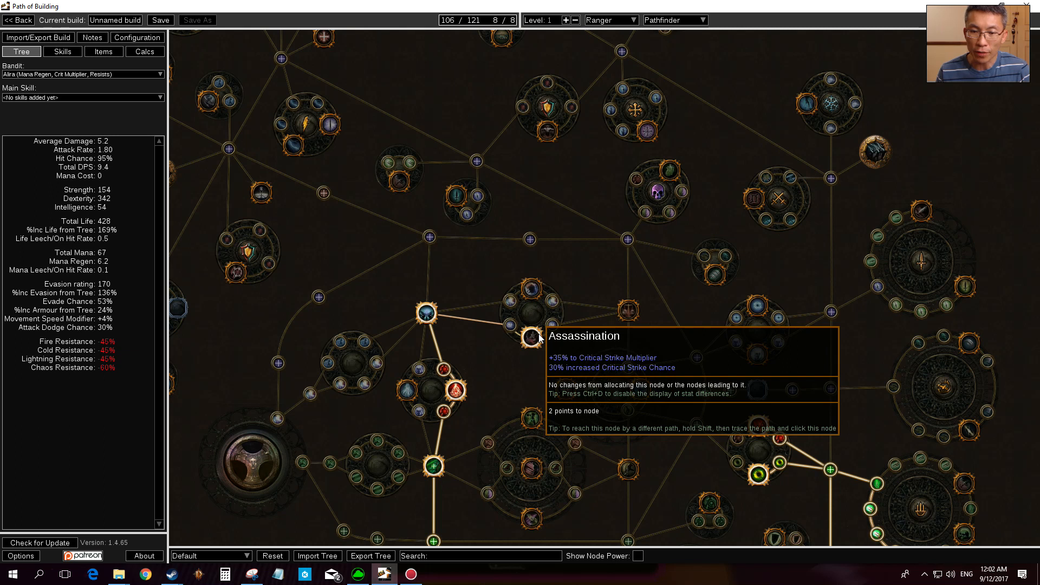
left_click(538, 337)
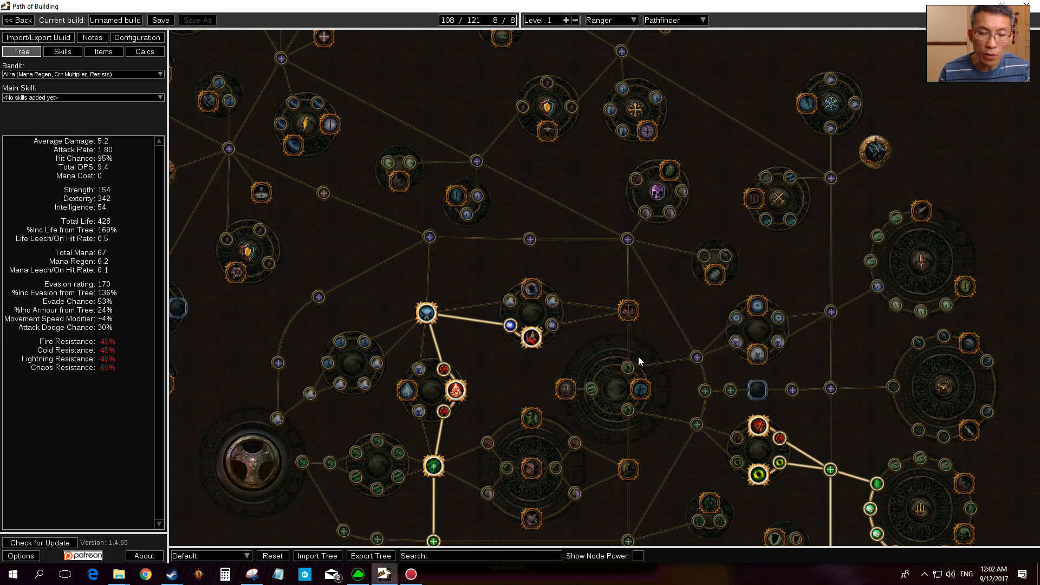
scroll(632, 311, "down", 2)
scroll(626, 312, "down", 2)
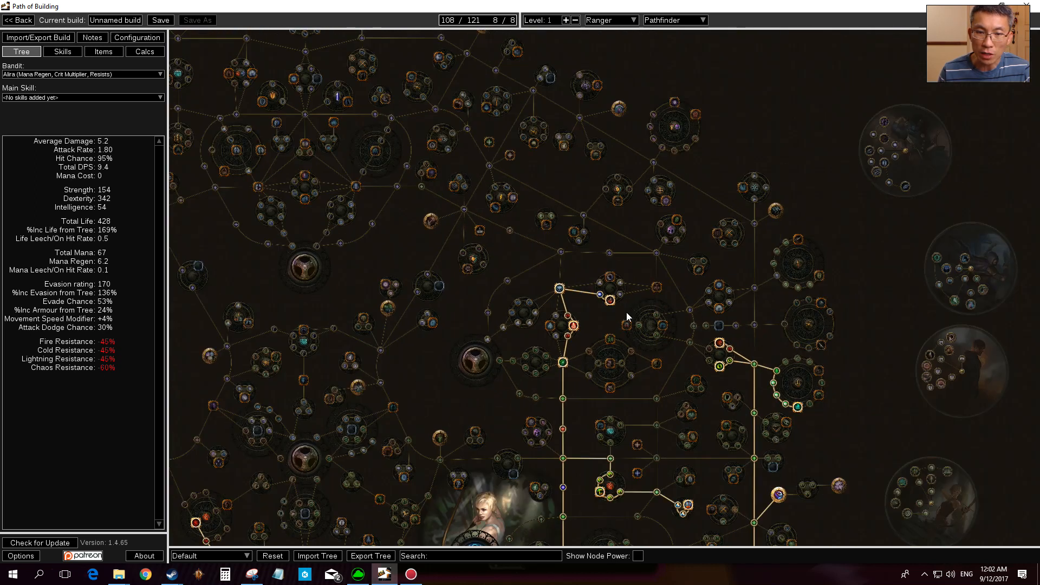
- Allocate the Jewel Socket above the Ranger start area together with the Dexterity node that connects it to the vertical route
scroll(611, 378, "up", 5)
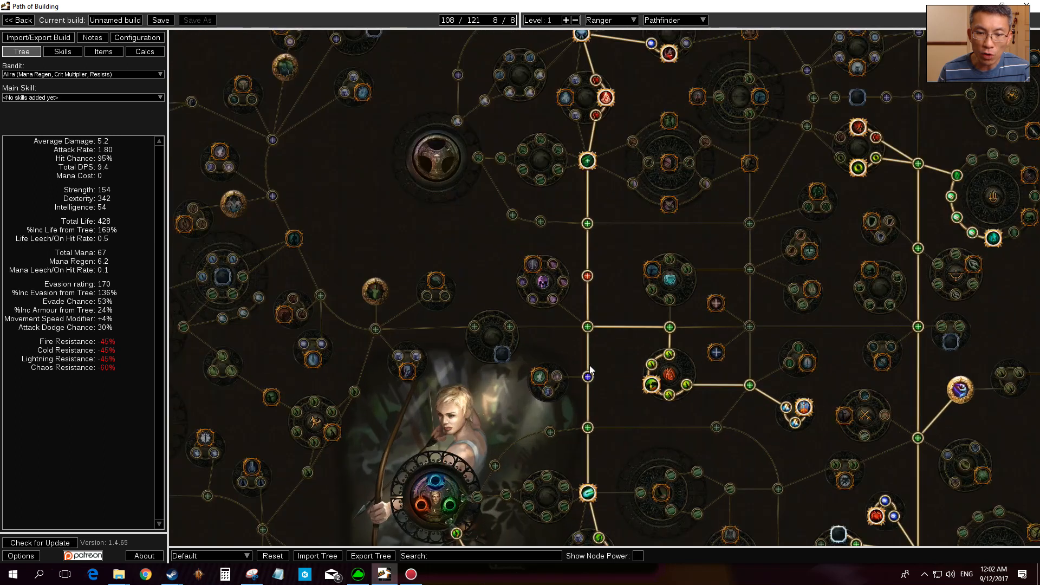
left_click(483, 354)
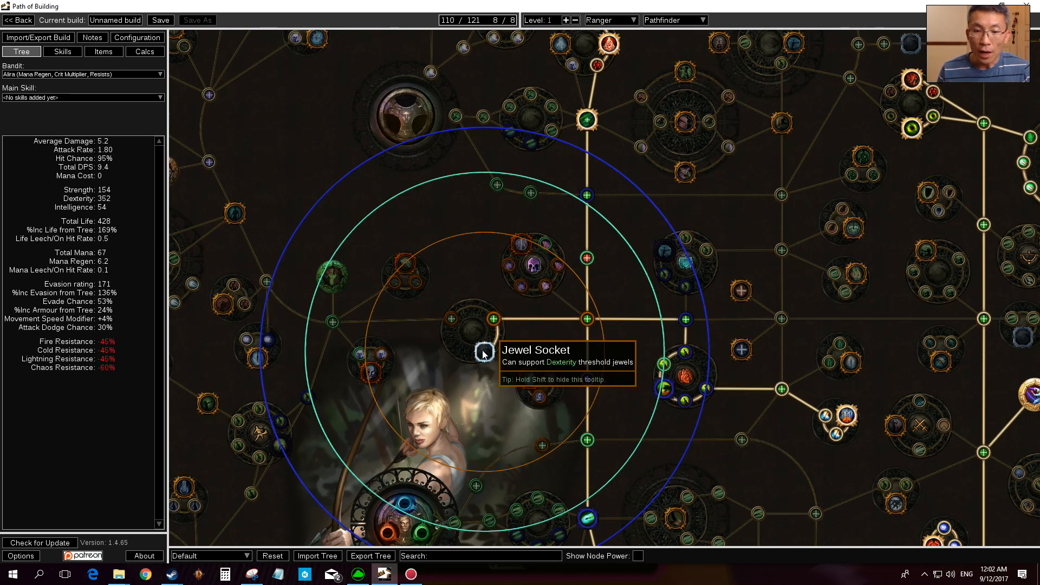
- Examine the allocated routes around the Ranger start and the unallocated Life node near the end of the western branch
scroll(538, 332, "down", 4)
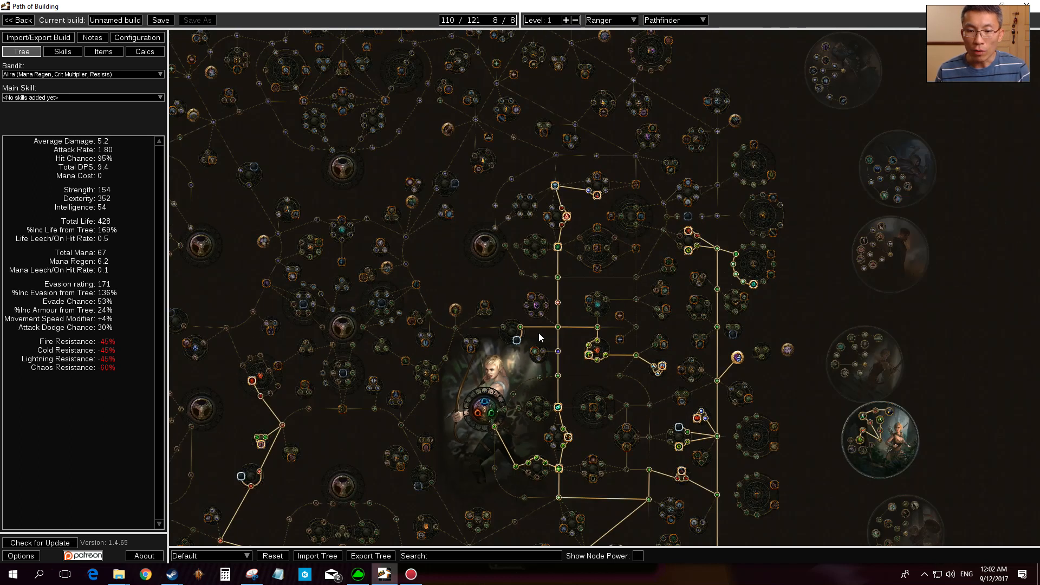
scroll(539, 333, "down", 2)
left_click_drag(719, 431, 714, 363)
mouse_move(447, 26)
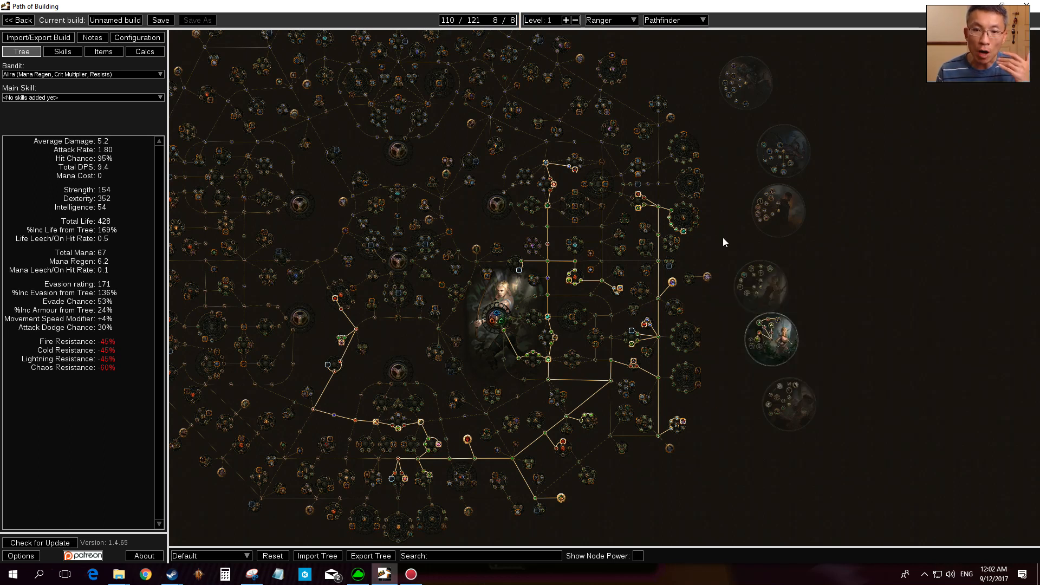
scroll(723, 237, "up", 3)
left_click_drag(723, 237, 947, 273)
mouse_move(310, 386)
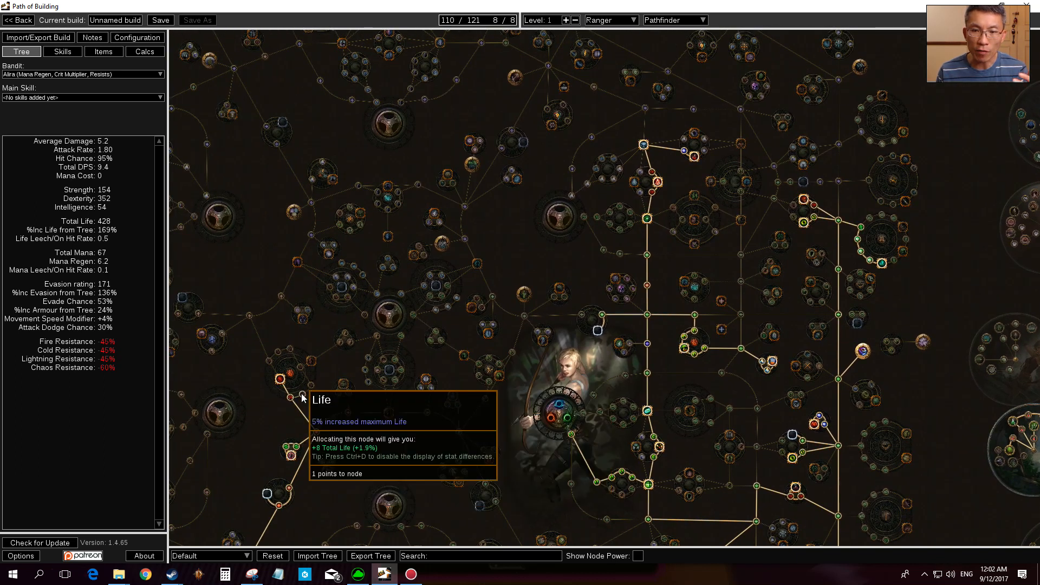
left_click_drag(701, 283, 633, 309)
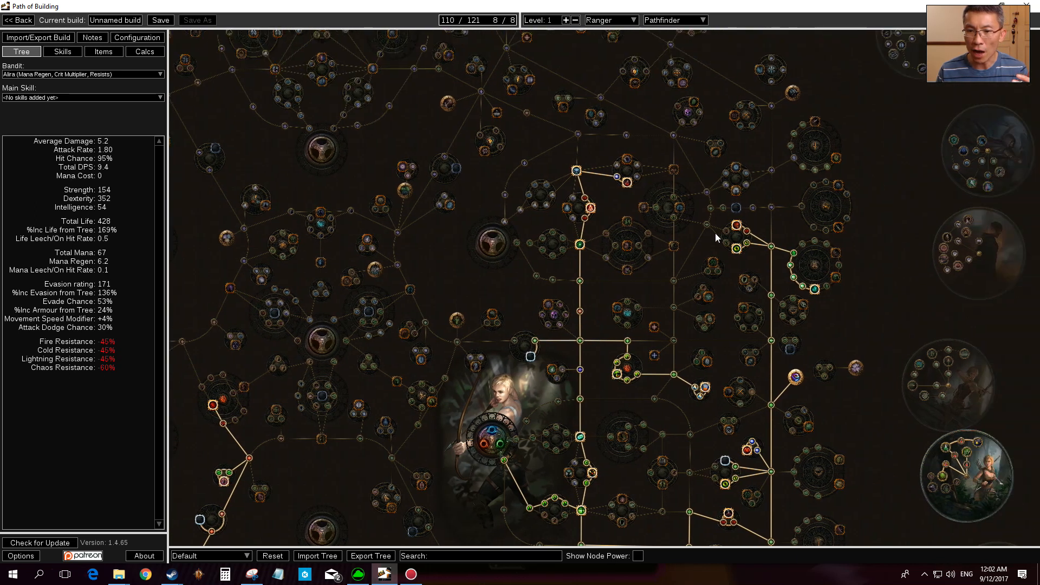
mouse_move(726, 233)
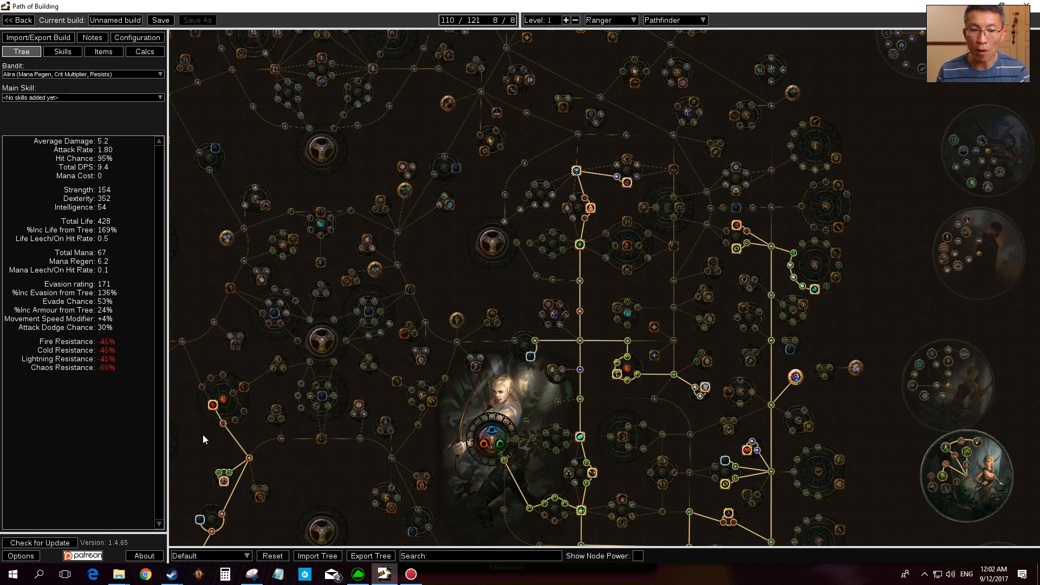
mouse_move(237, 422)
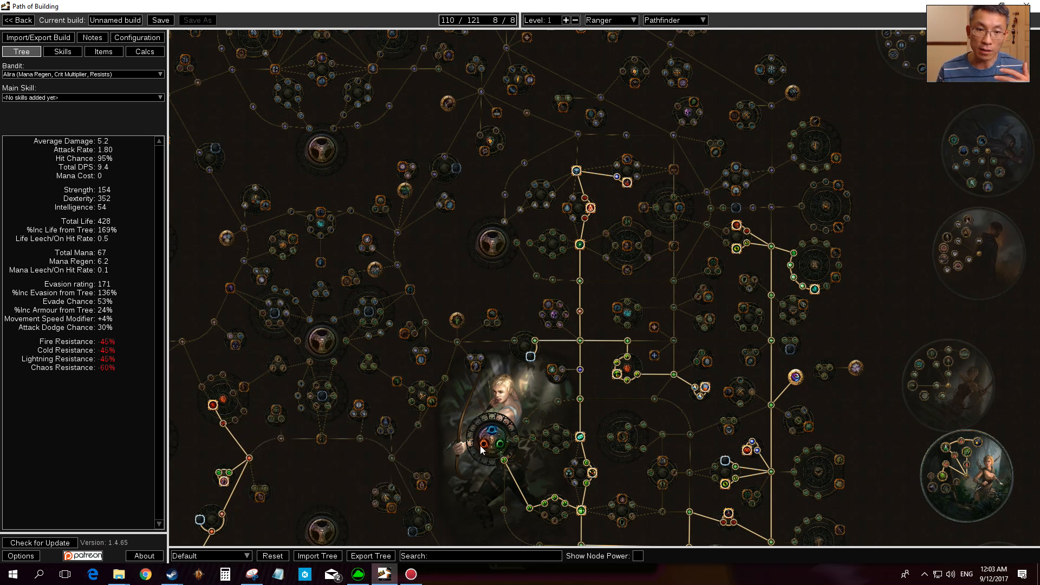
mouse_move(584, 443)
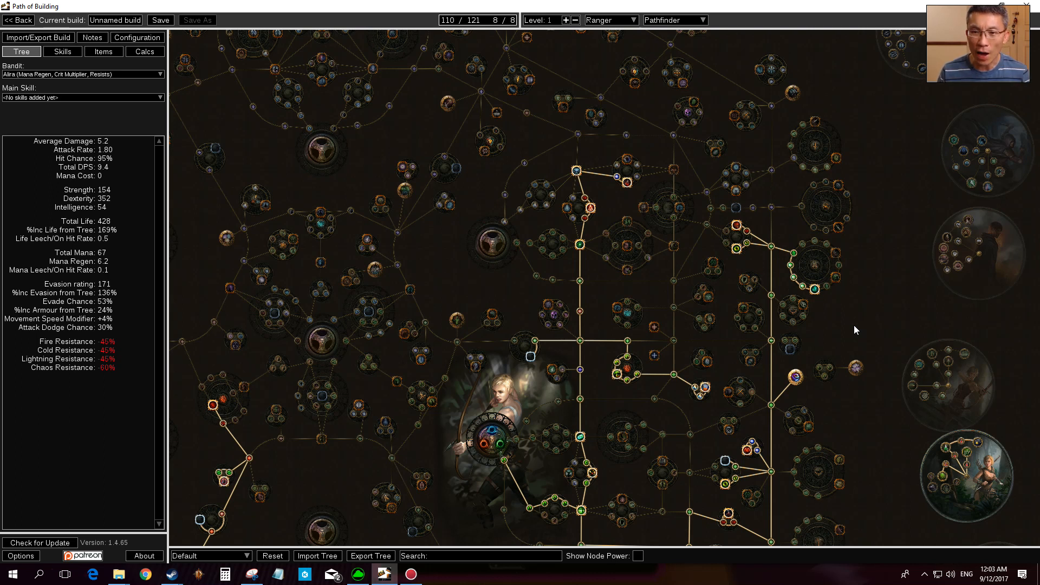
- Review the overall passive tree layout, comparing the northern, eastern, southern and western branches of the allocated route
left_click_drag(870, 445, 883, 327)
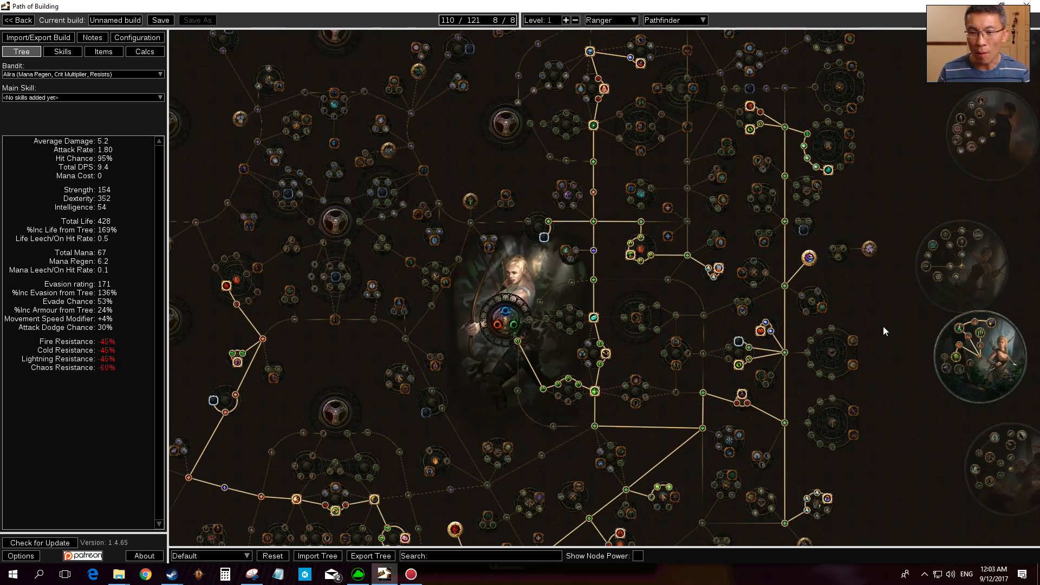
scroll(883, 326, "down", 2)
left_click_drag(910, 425, 851, 404)
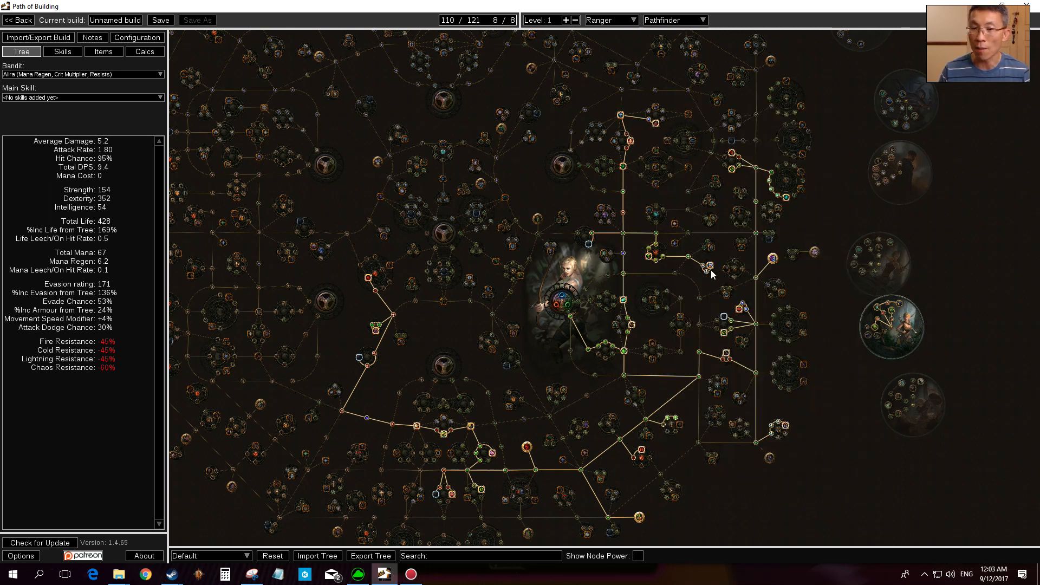
left_click_drag(648, 209, 643, 329)
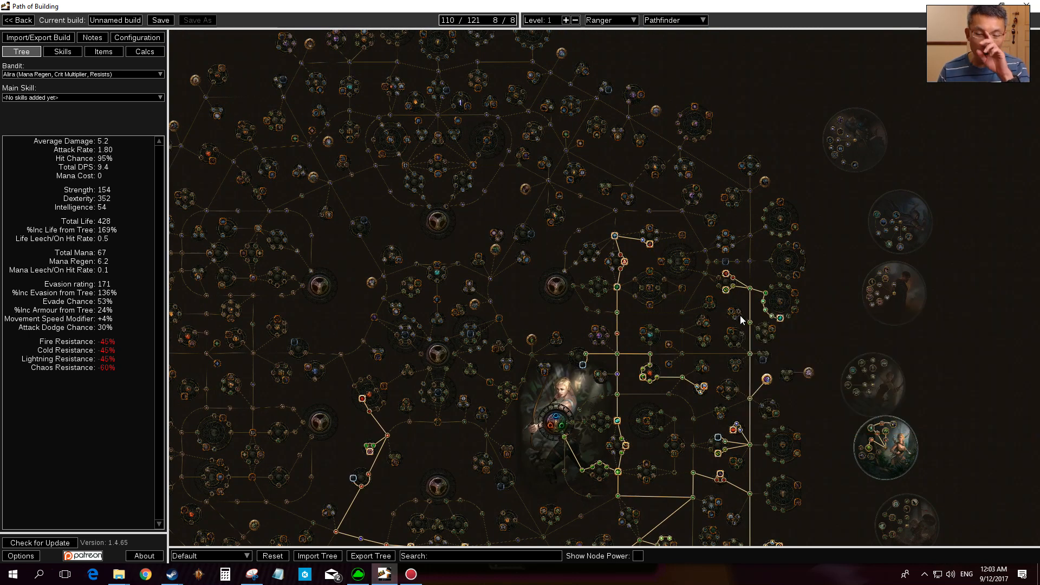
left_click_drag(817, 324, 775, 215)
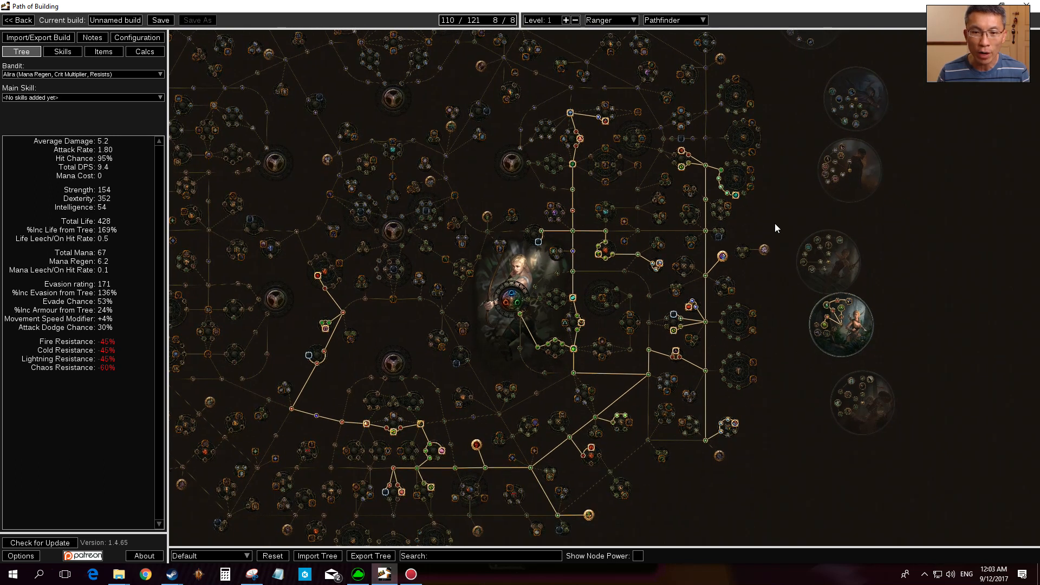
left_click_drag(763, 350, 757, 340)
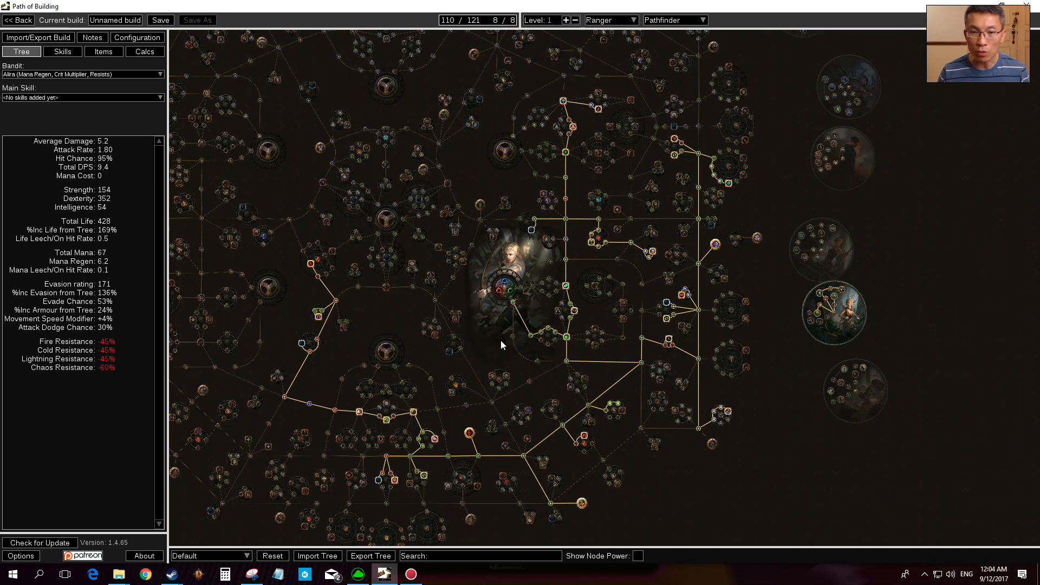
left_click_drag(501, 340, 576, 335)
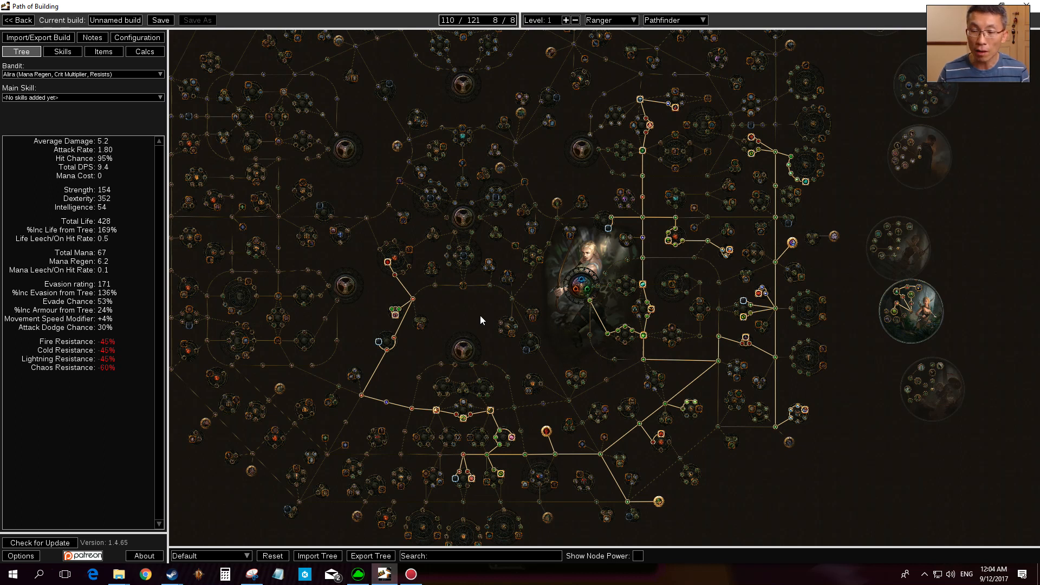
left_click_drag(480, 316, 527, 333)
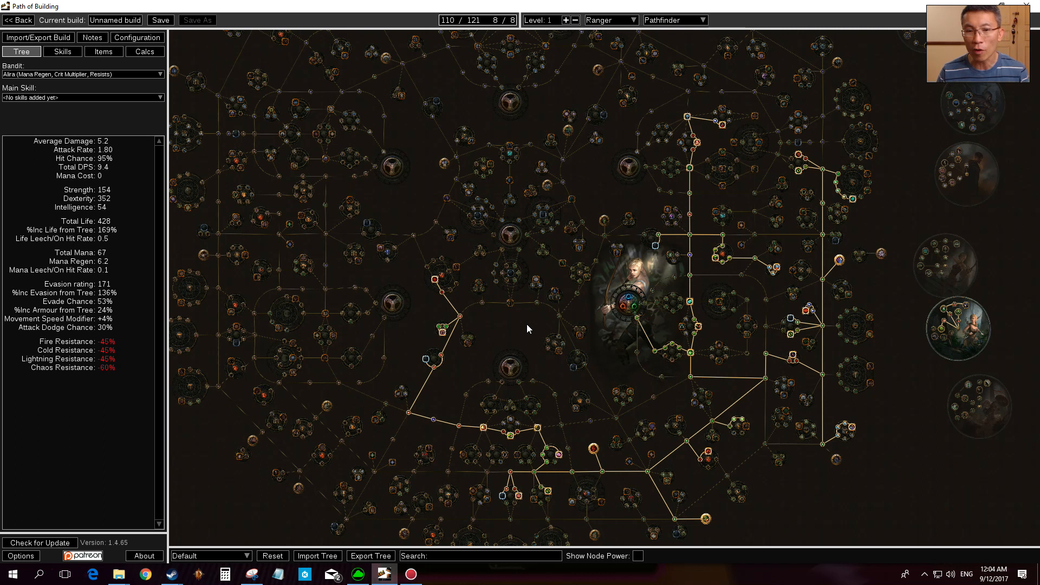
scroll(527, 320, "down", 3)
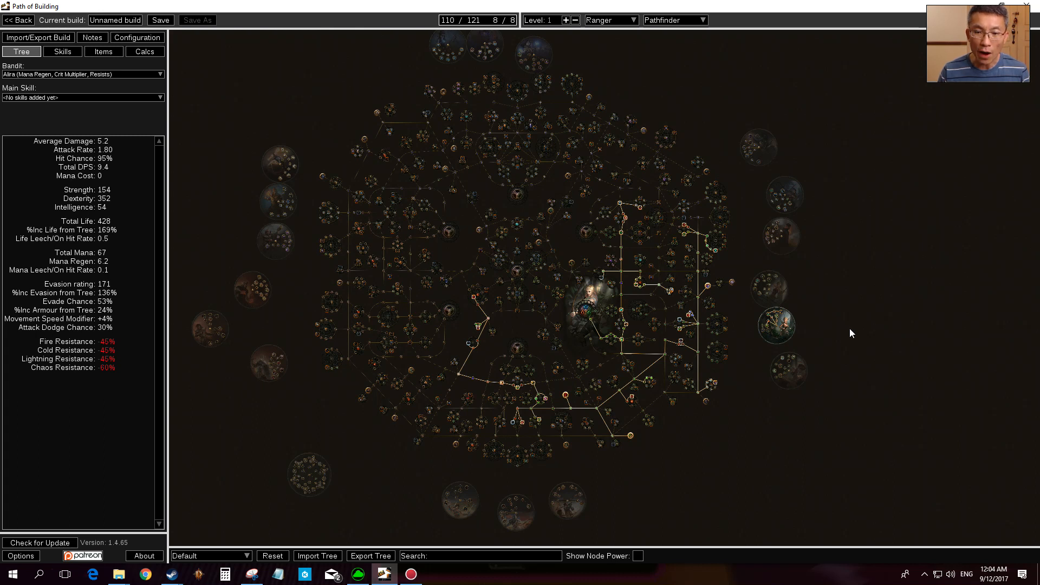
scroll(849, 329, "up", 2)
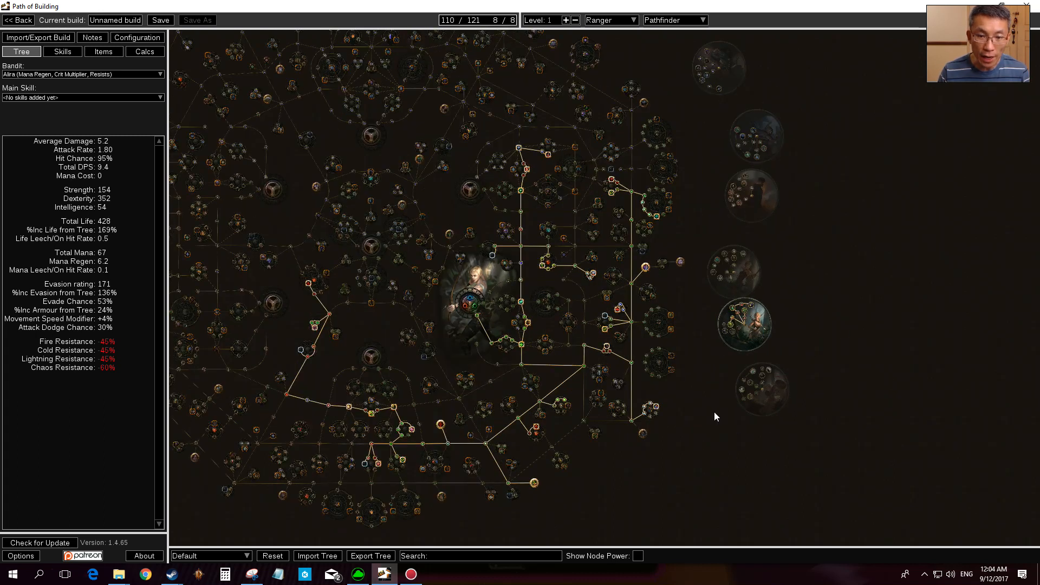
scroll(712, 412, "up", 1)
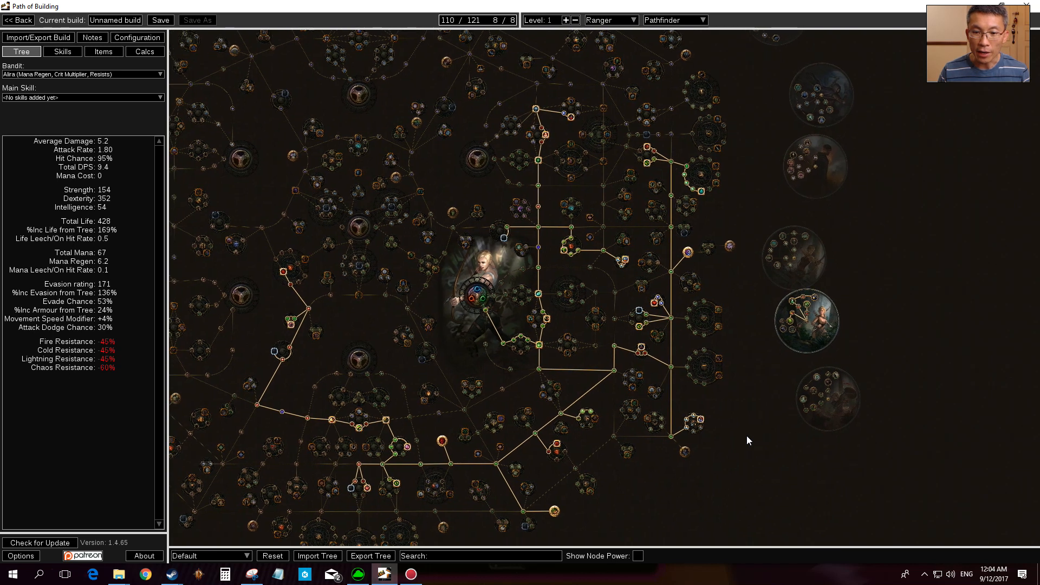
left_click_drag(747, 436, 750, 449)
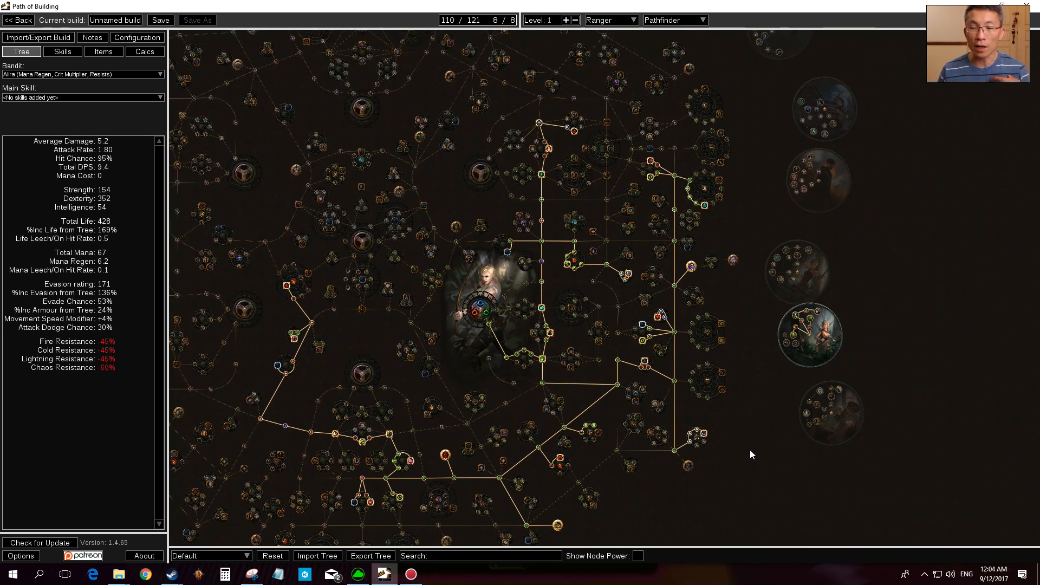